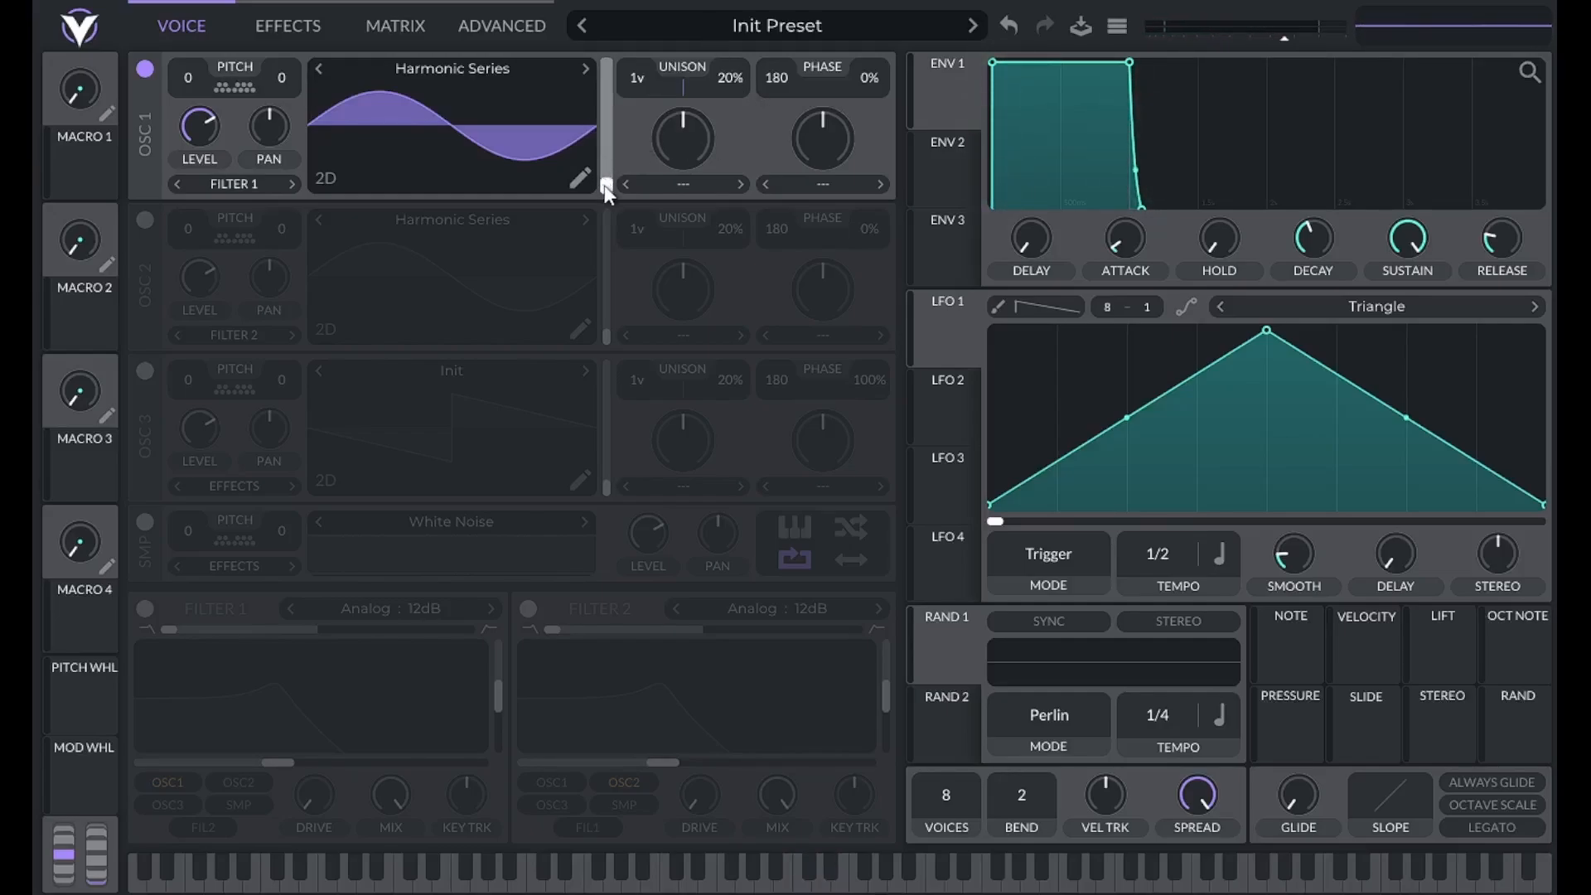
Move oscillator 1's Harmonic Series wavetable position up to about frame 30, and return it to the first frame.
drag(604, 186, 606, 177)
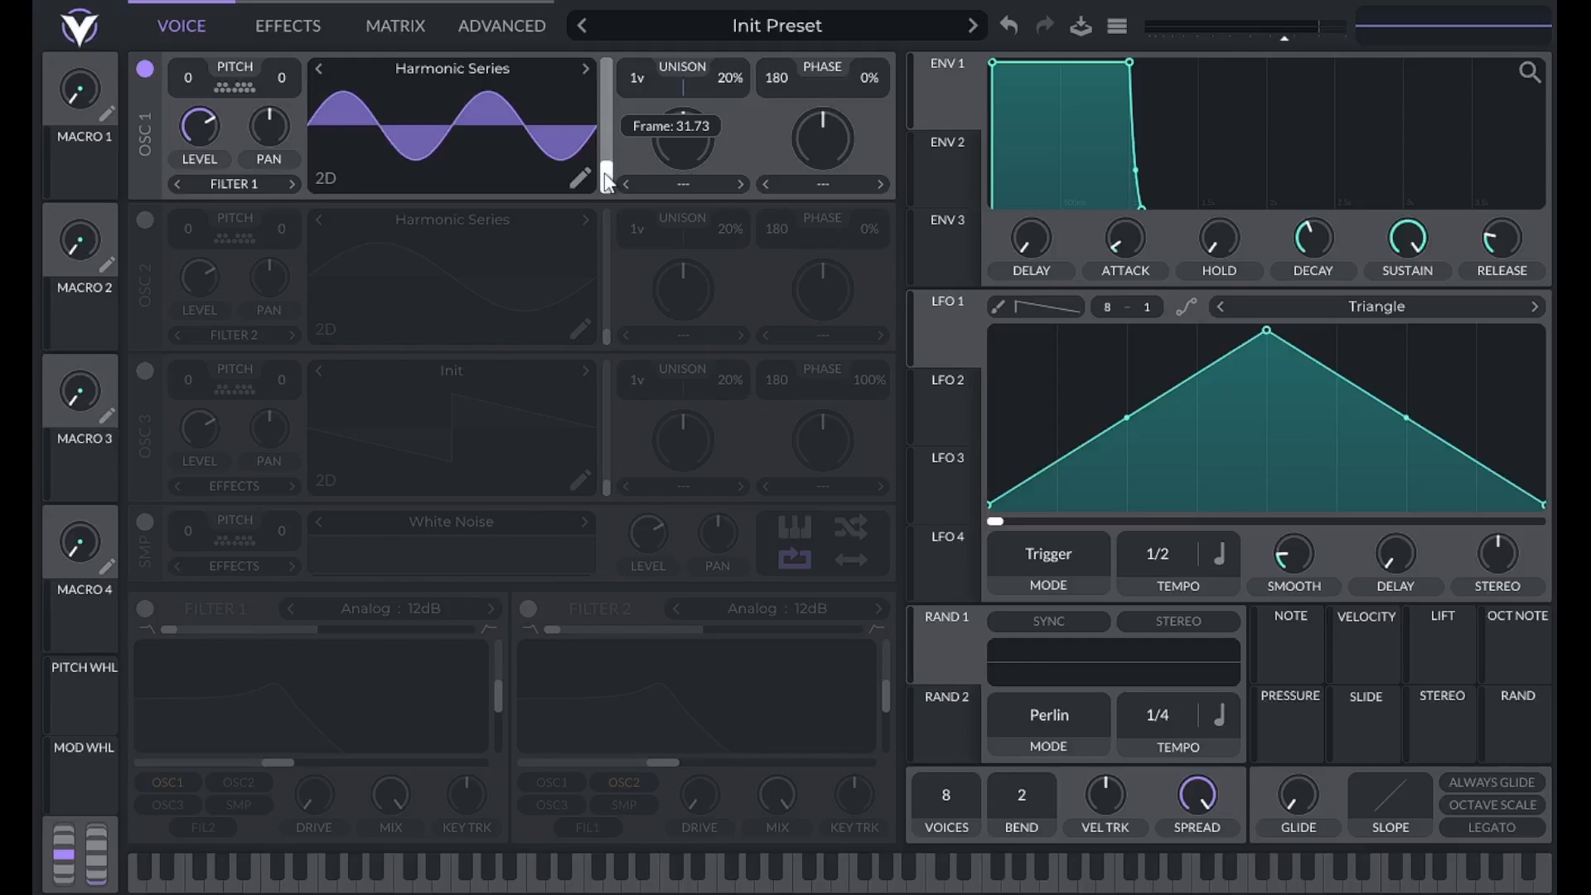
mouse_move(604, 186)
mouse_down()
mouse_move(604, 170)
mouse_move(613, 180)
mouse_up()
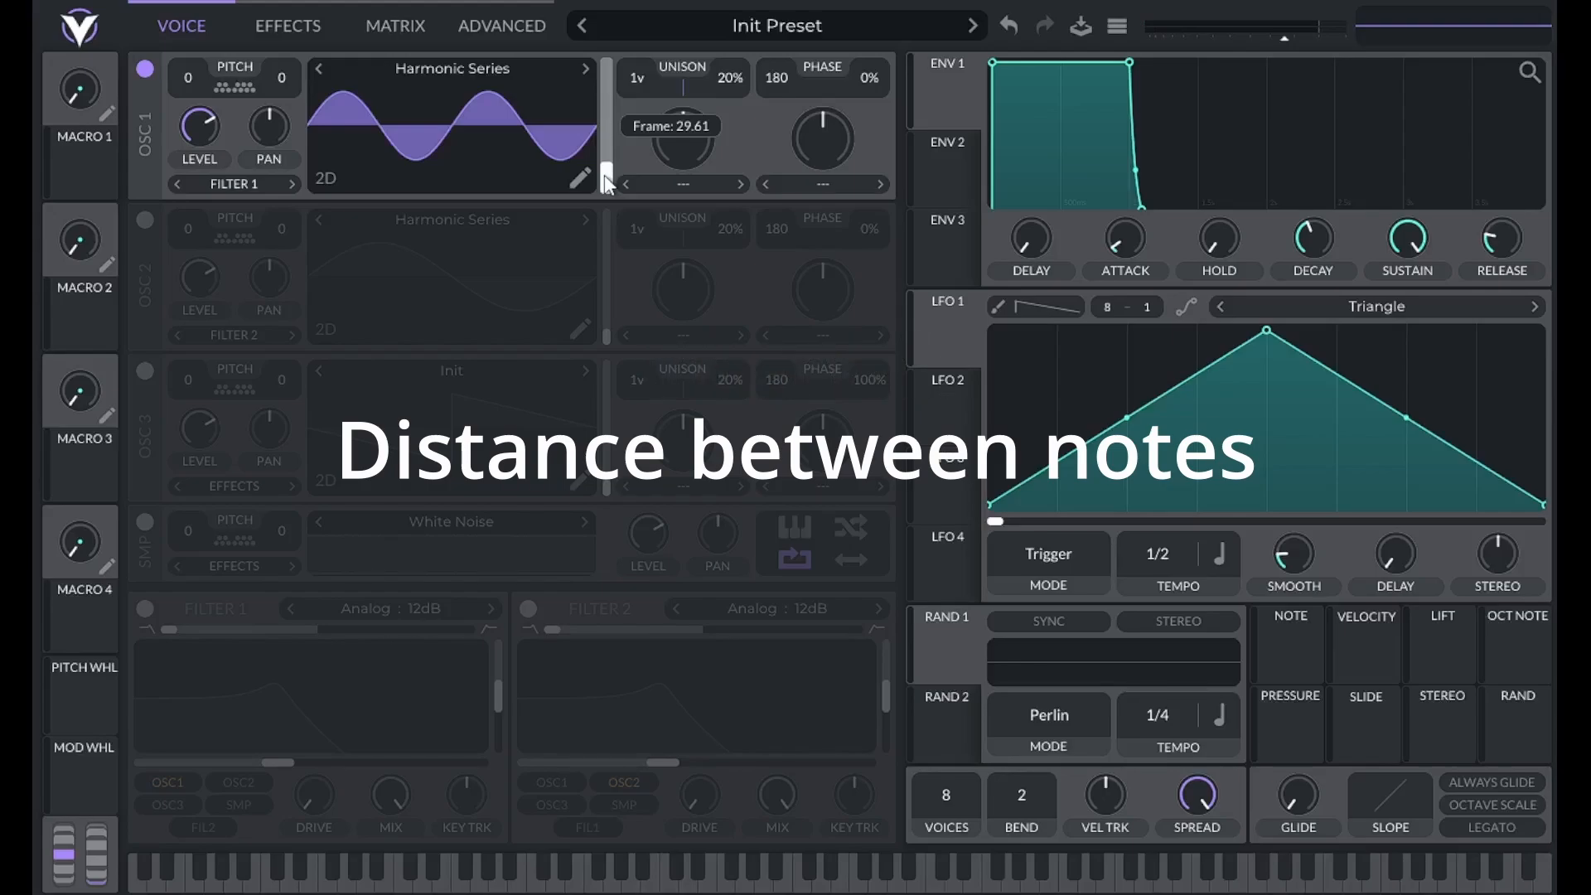
drag(604, 176, 603, 192)
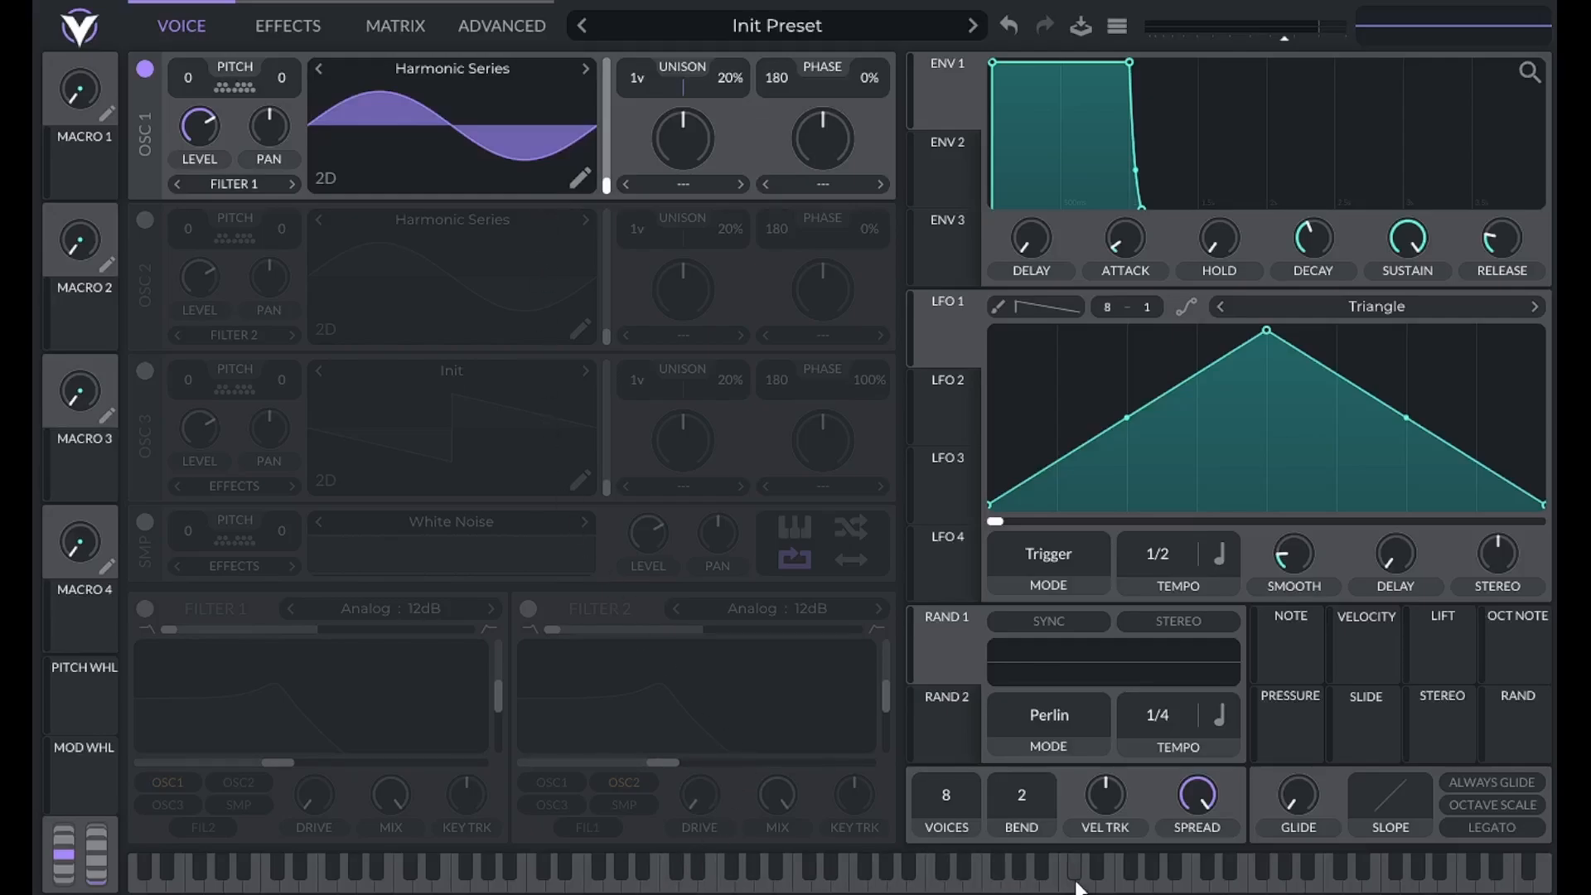
Play single ascending notes through the octave on the keyboard to hear the distance between notes.
key(a)
key(w)
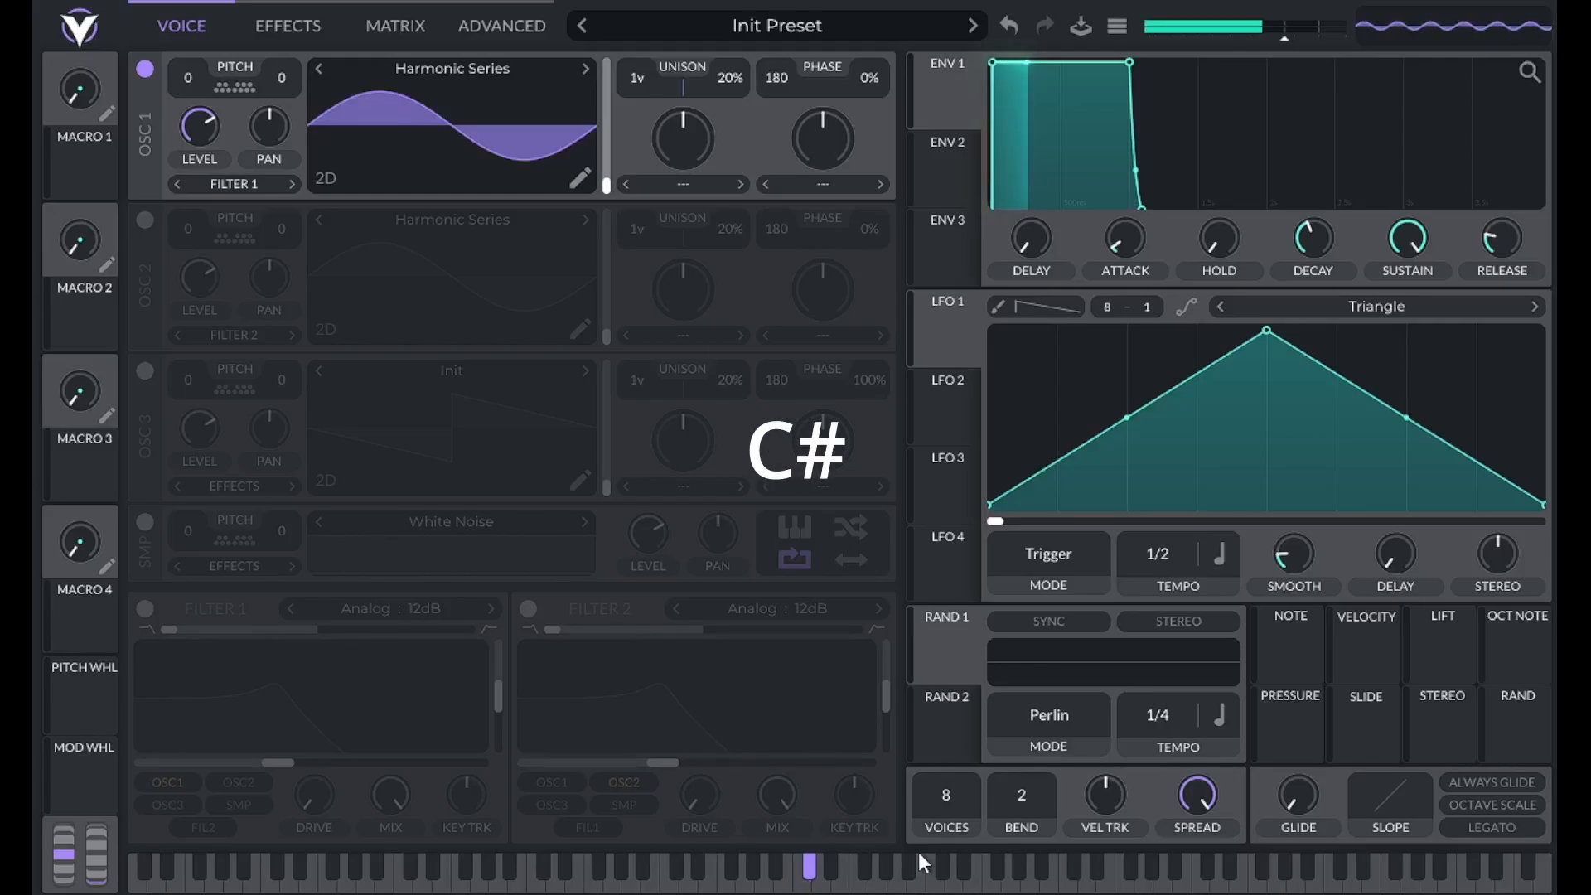
key(e)
key(f)
key(g)
key(h)
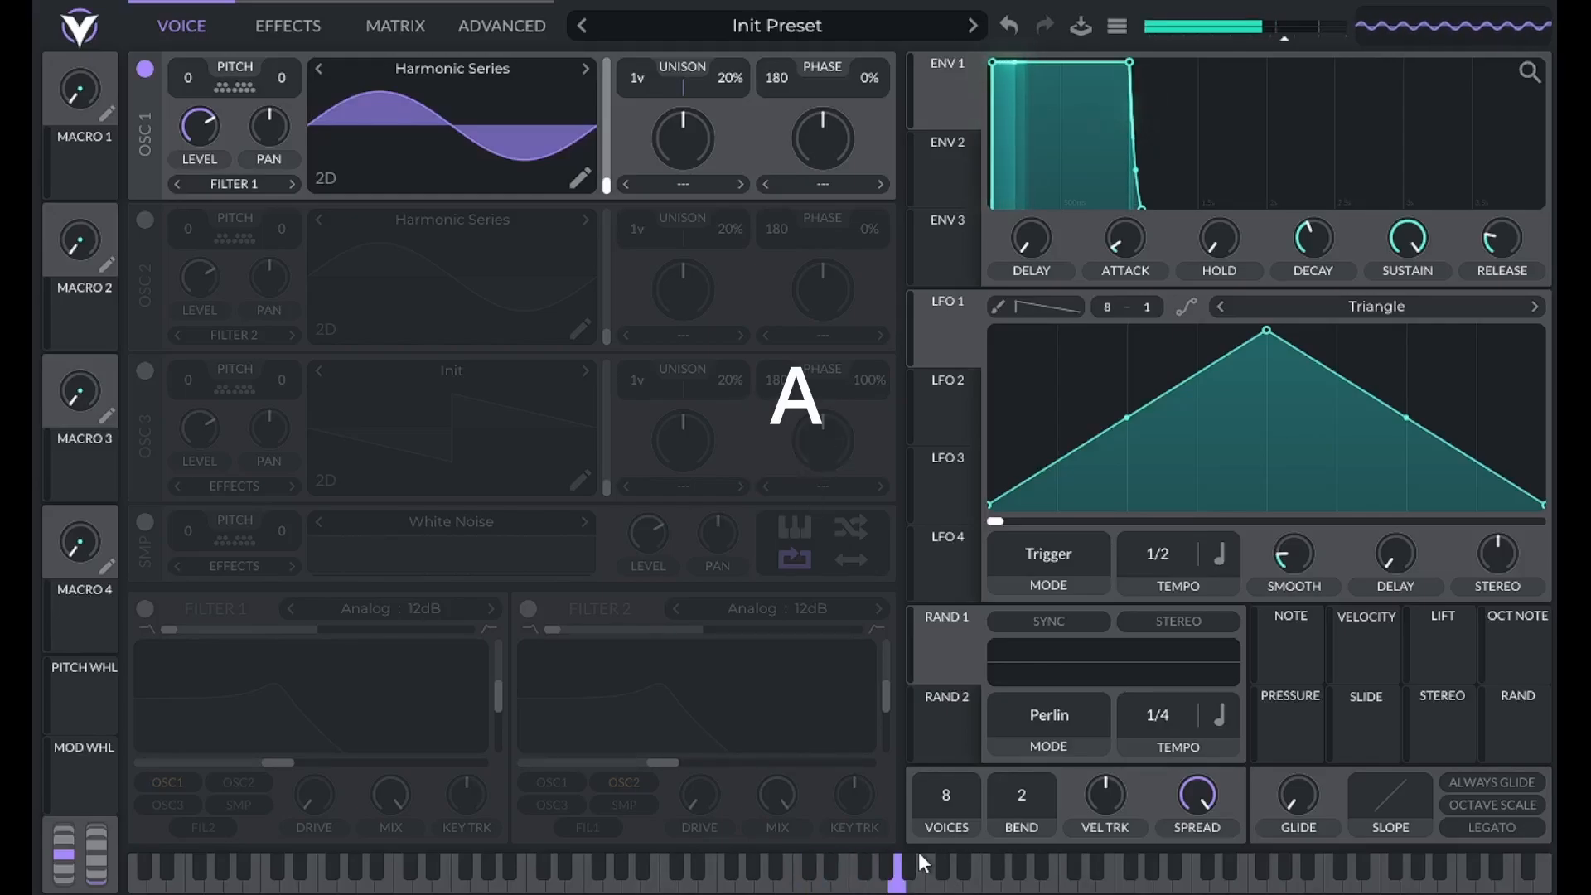
key(j)
key(k)
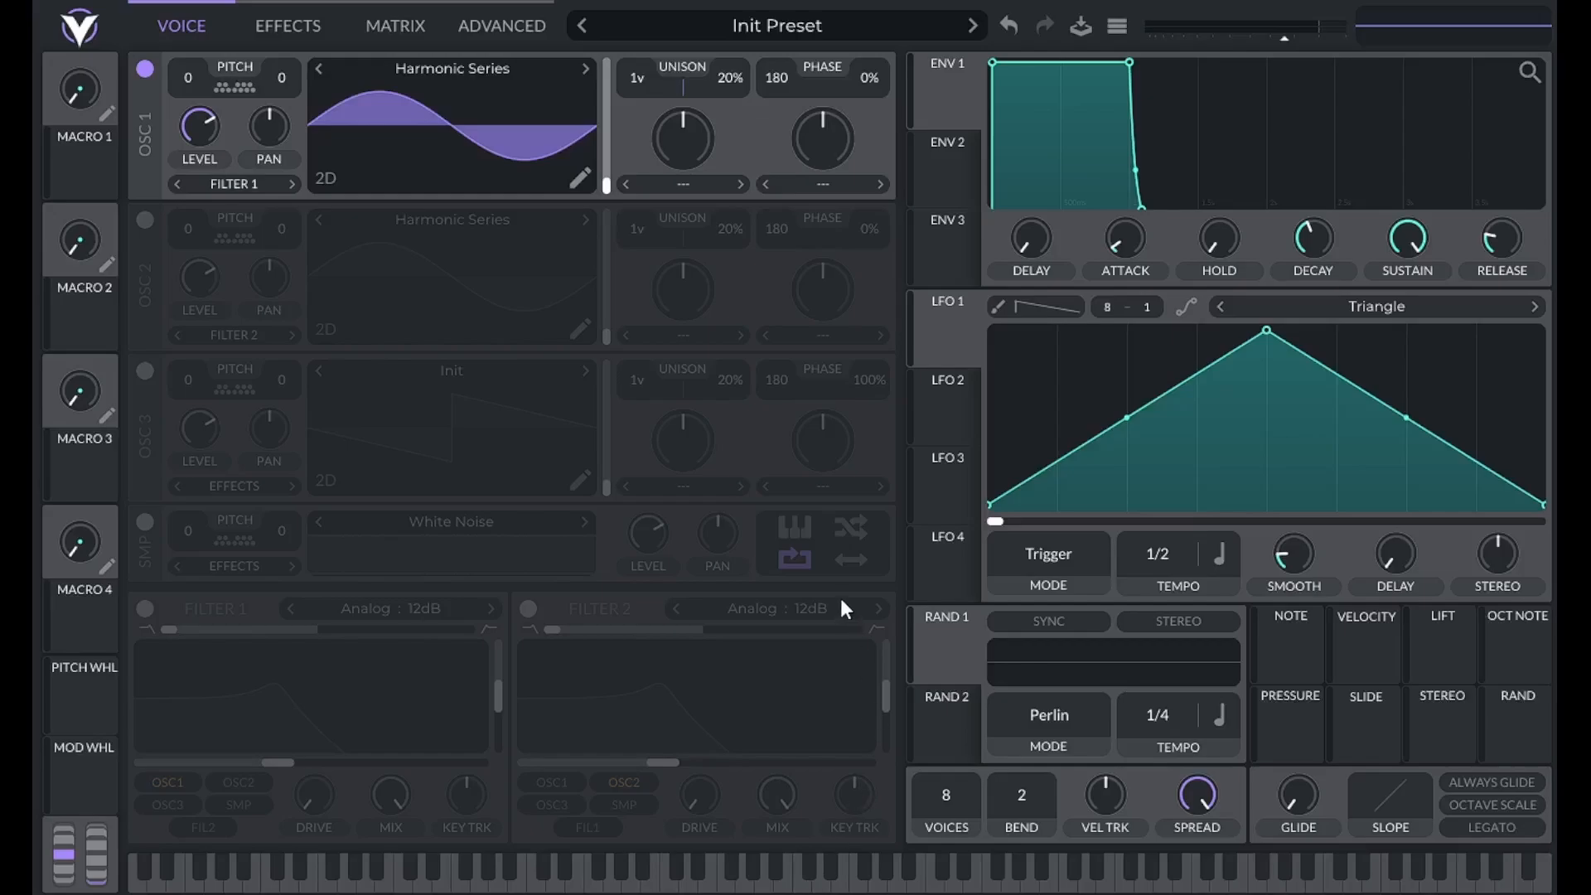
Play the root note and transpose oscillator 1 up 12 semitones.
key(a)
key(a)
mouse_move(189, 77)
mouse_down()
mouse_move(208, 7)
mouse_move(210, 132)
mouse_move(188, 80)
mouse_up()
drag(195, 39, 195, 8)
Try oscillator 1's fine tune at -78 and 100 cents, and reset its fine tune and transpose to 0.
drag(293, 65, 306, 5)
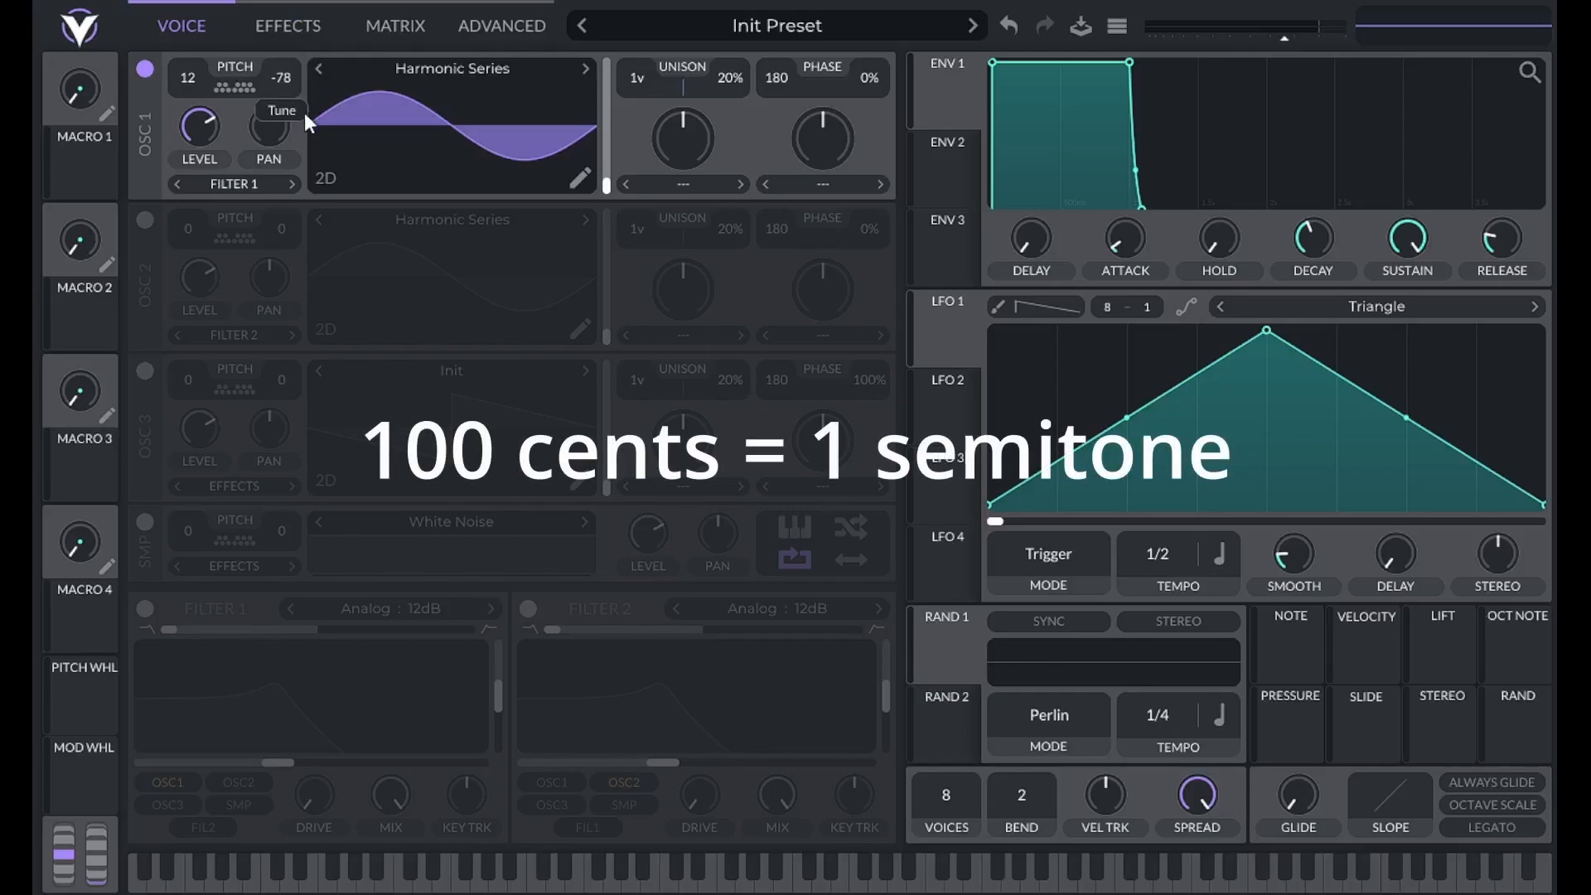
drag(290, 65, 290, 30)
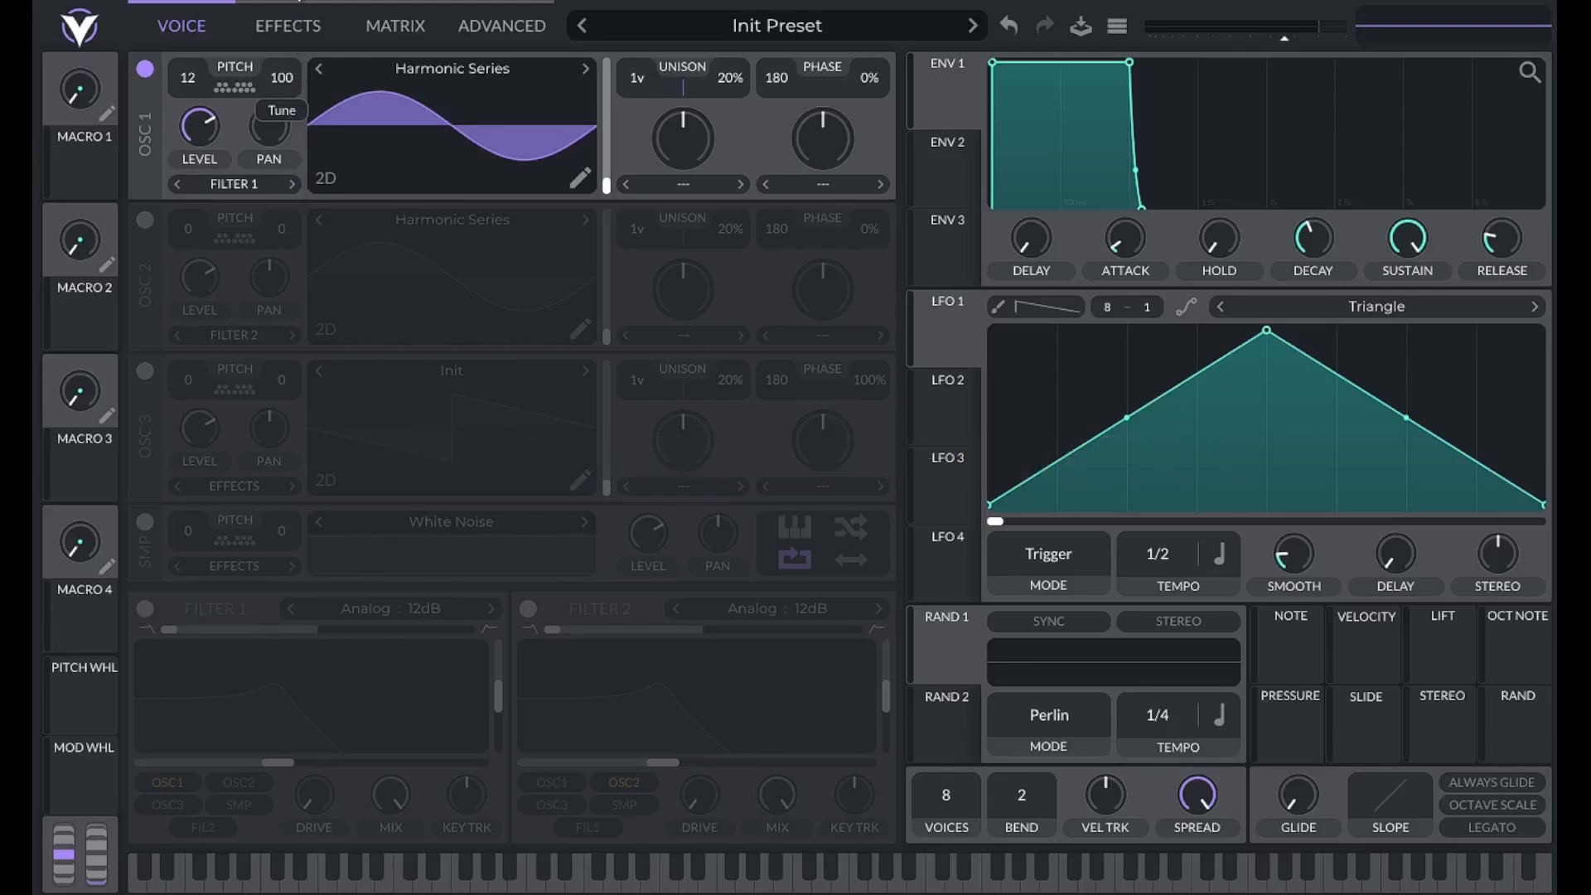
double_click(280, 79)
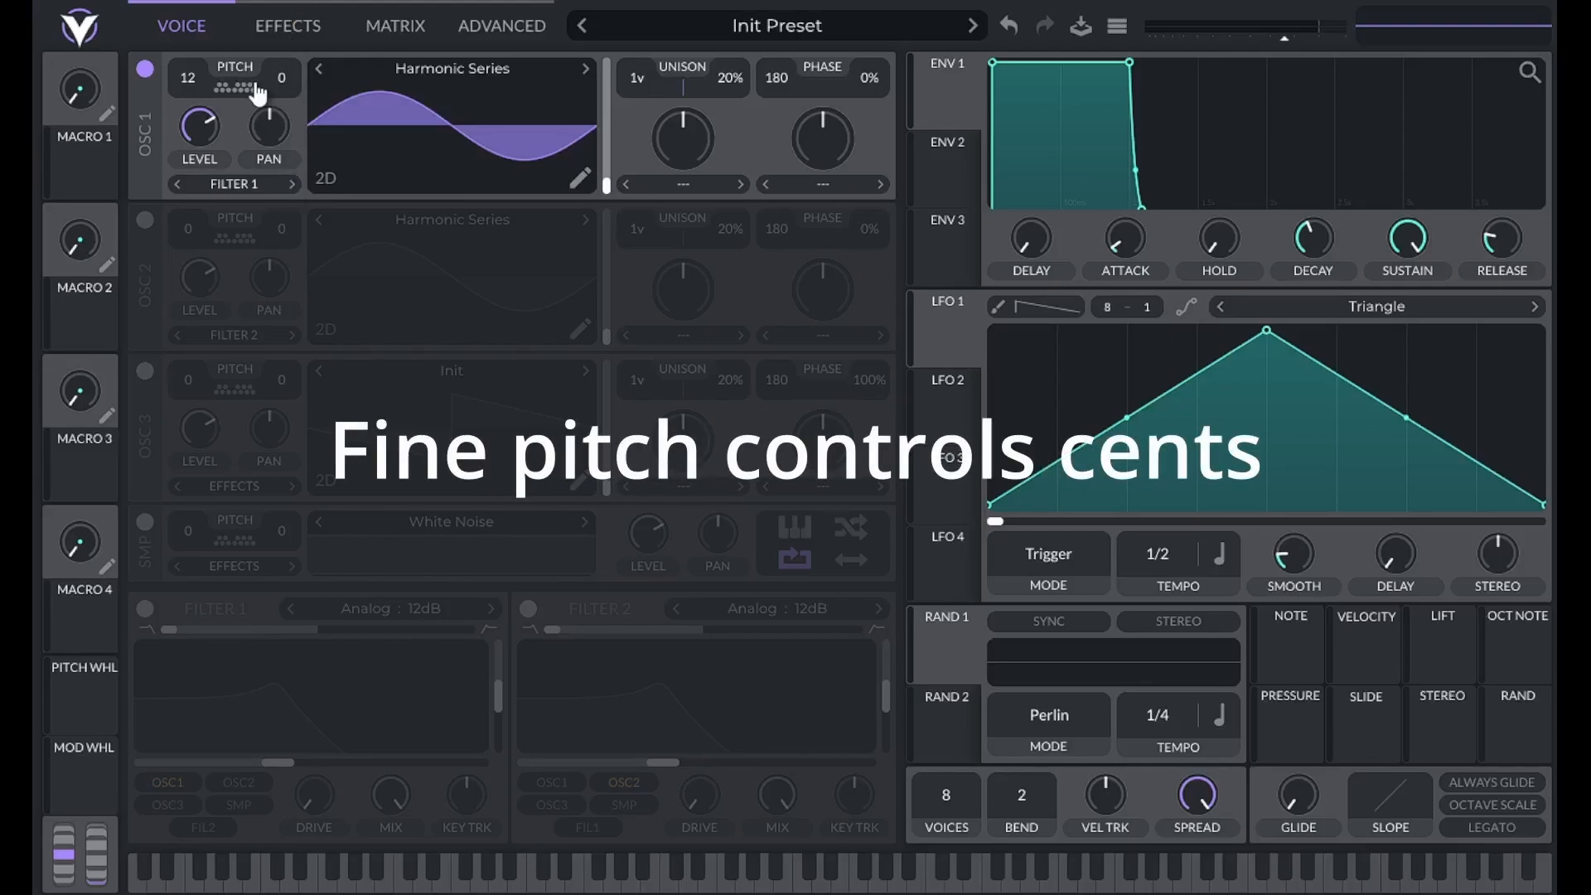
double_click(184, 78)
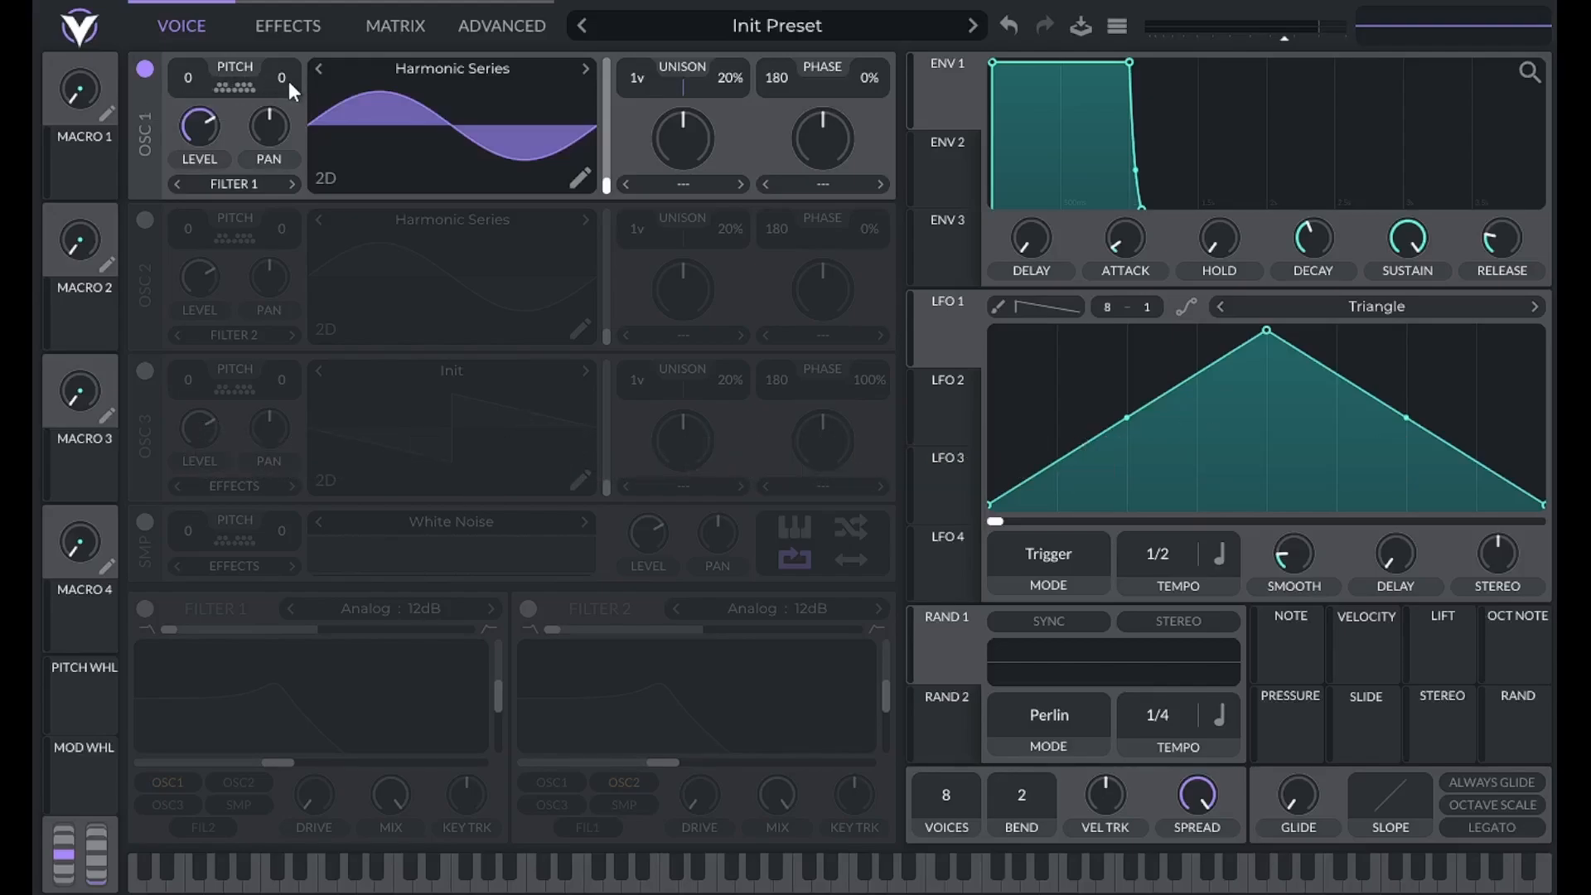
Compare oscillator 1 tuned up 100 cents with oscillator 2 transposed 1 semitone, and restore the tuning with oscillator 2 off.
drag(294, 12, 295, 4)
click(145, 222)
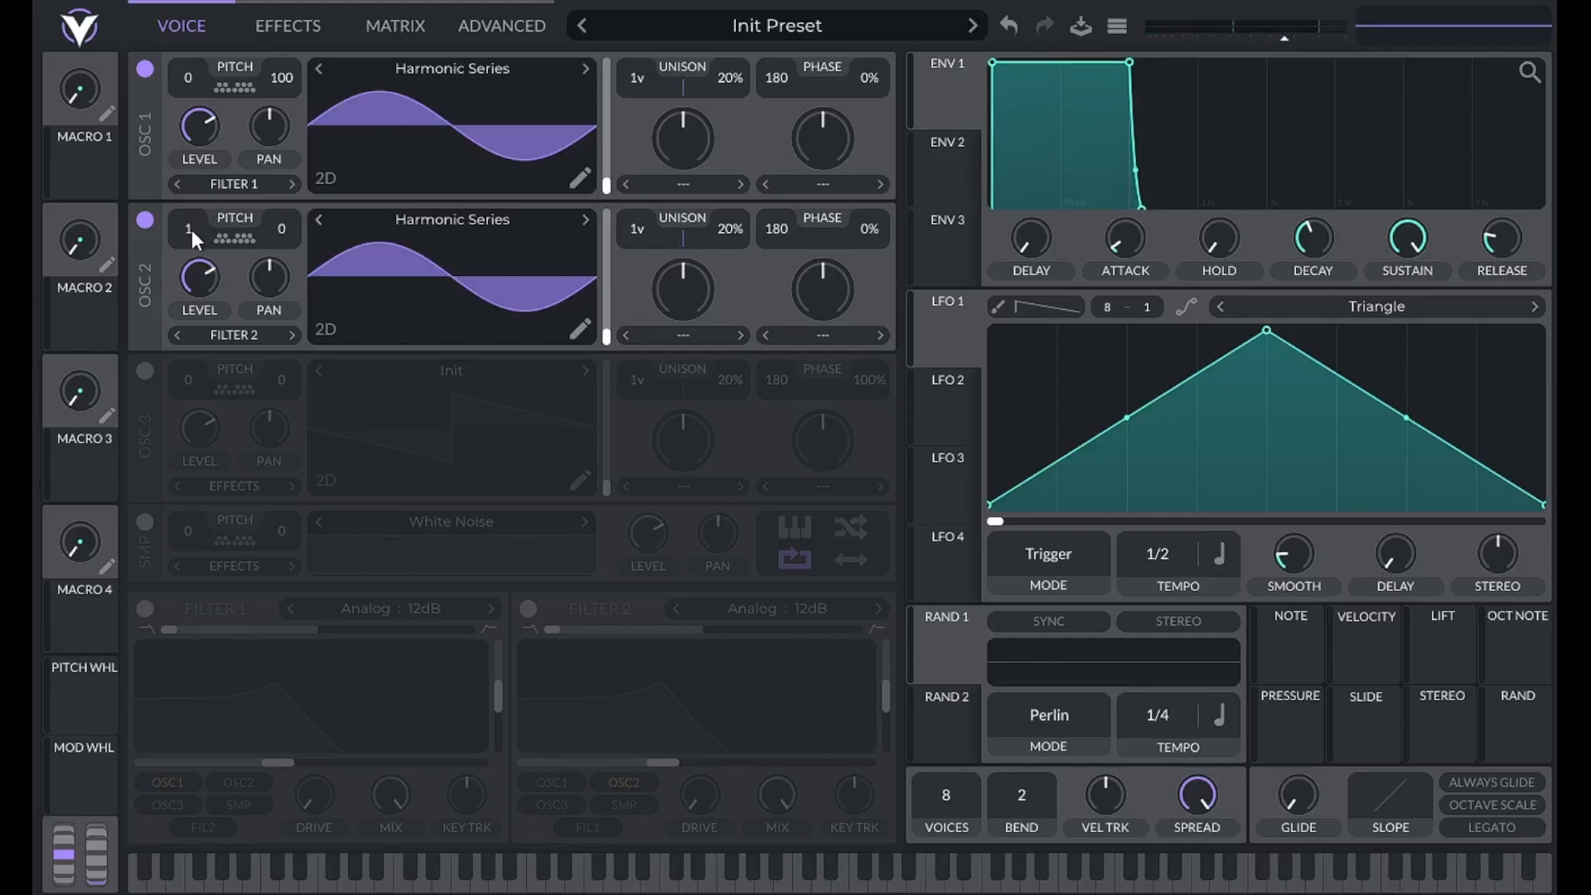
double_click(282, 77)
click(145, 219)
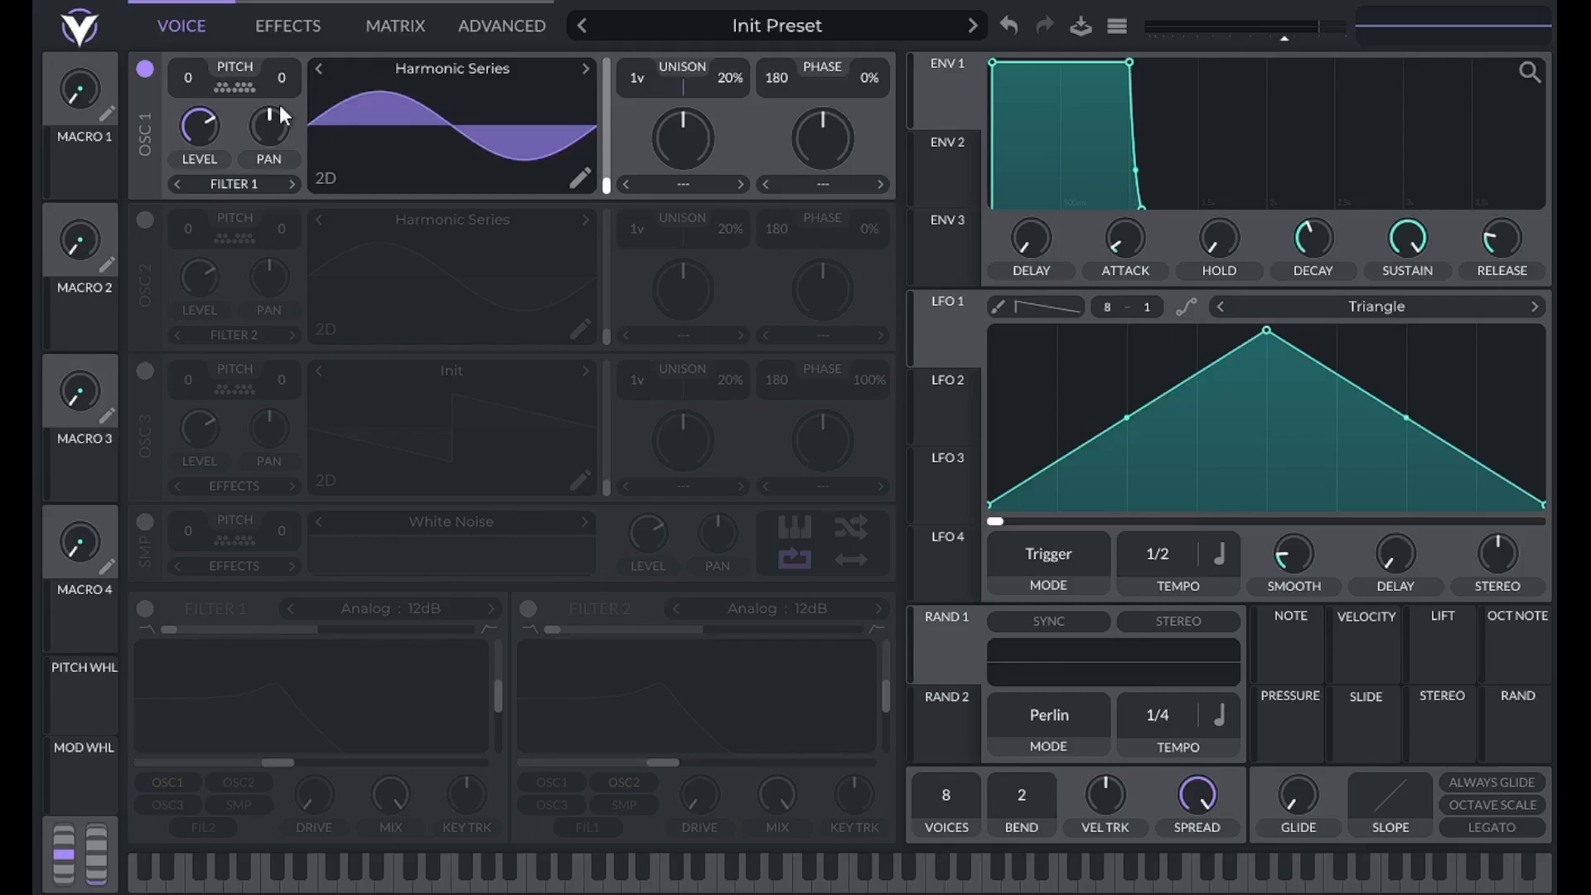
Enable oscillator 2 and initialize the wavetables of oscillators 1 and 2 to the basic saw shape.
right_click(473, 137)
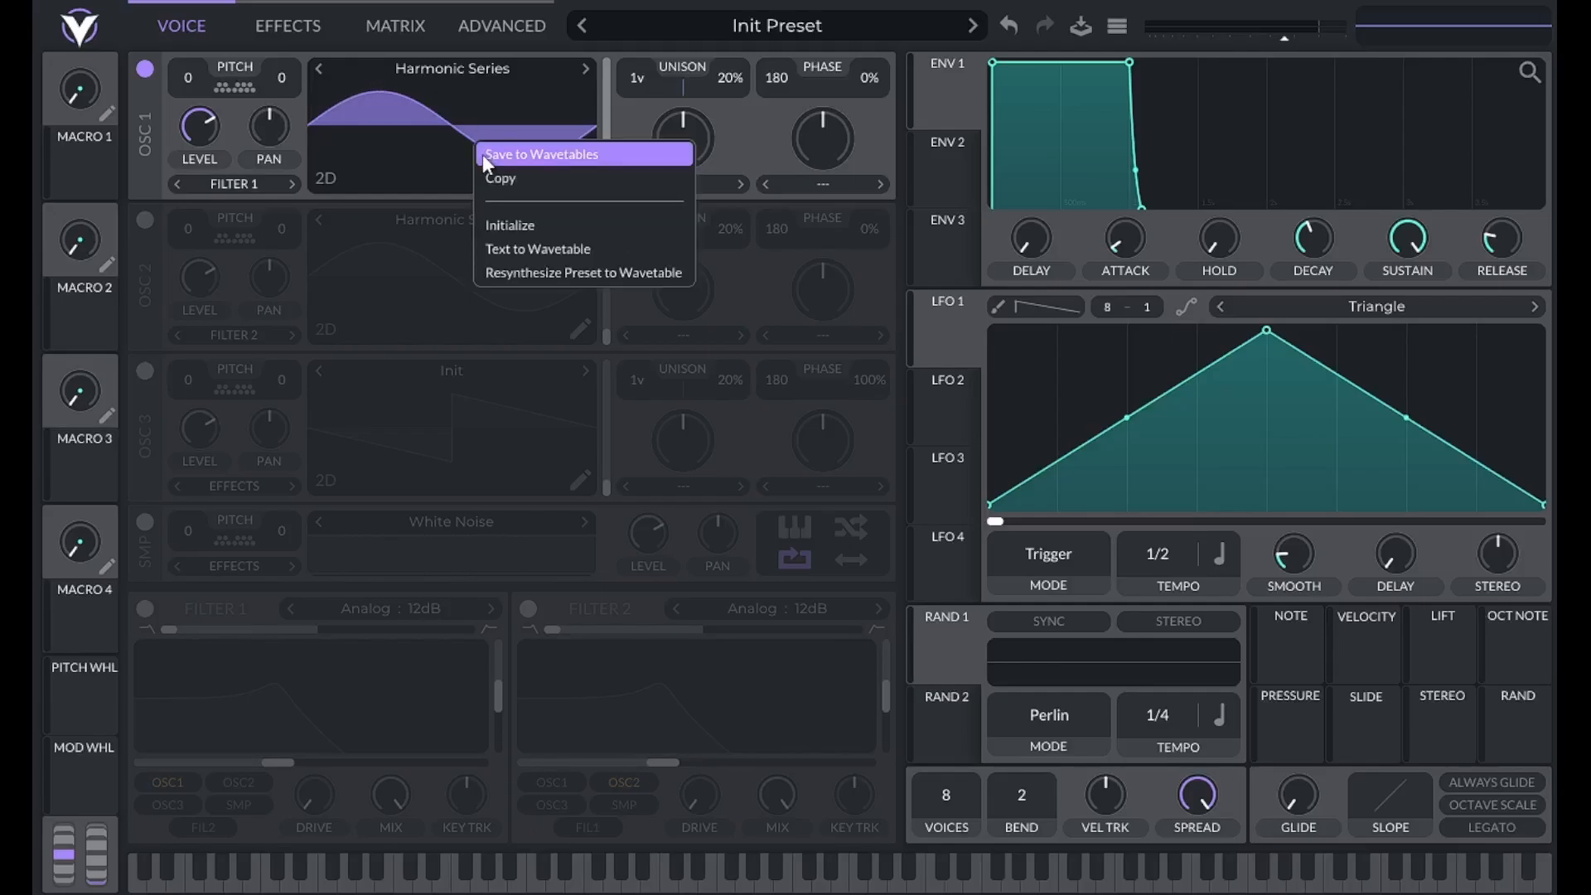
click(495, 224)
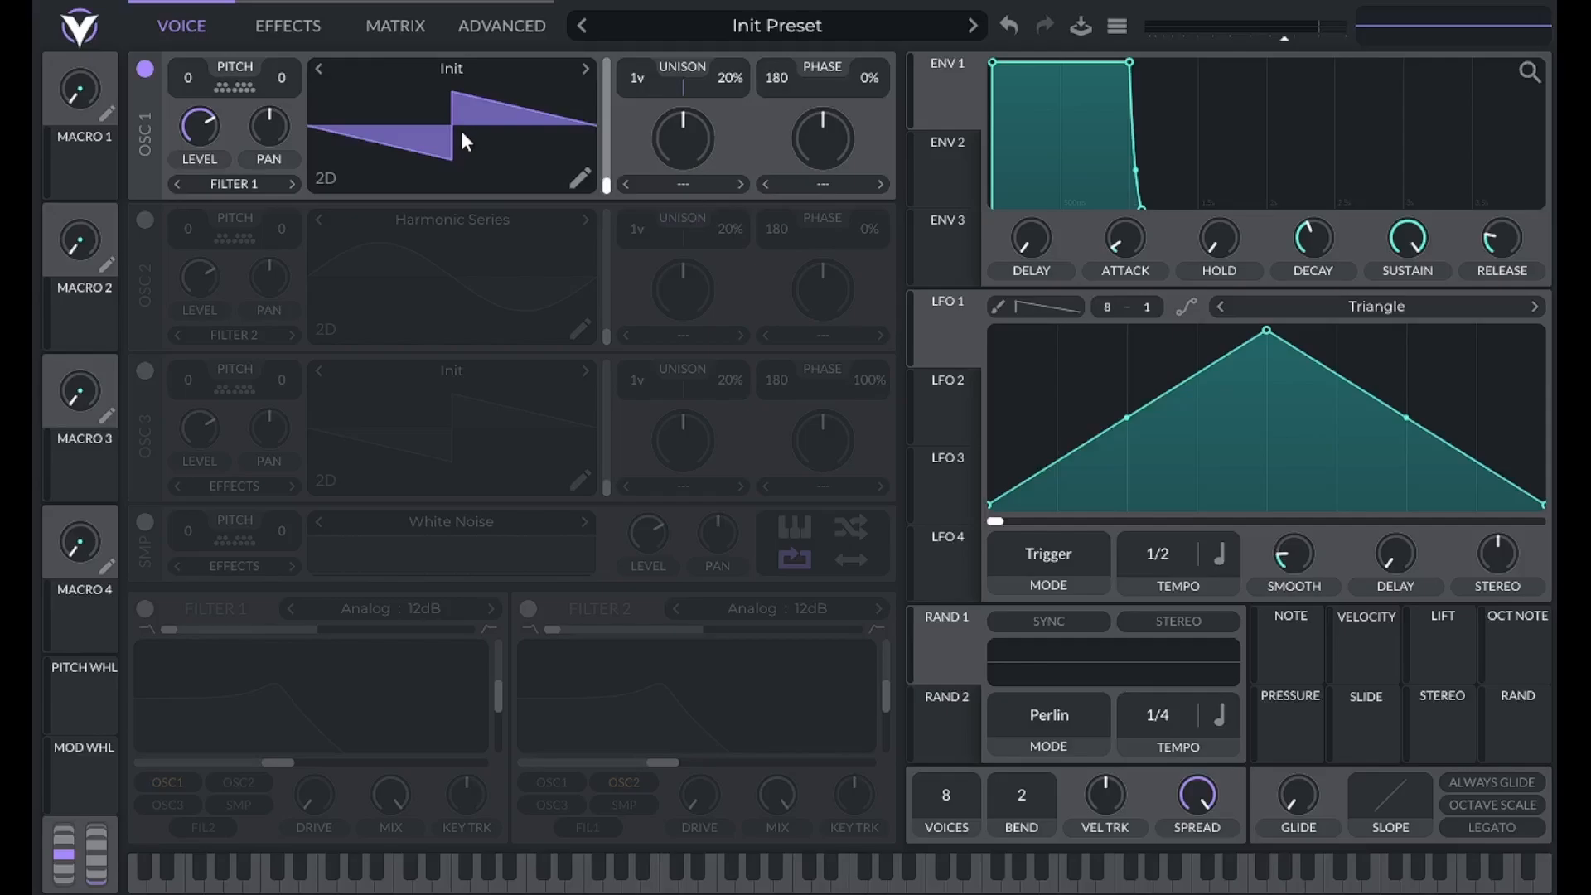
click(145, 220)
right_click(458, 261)
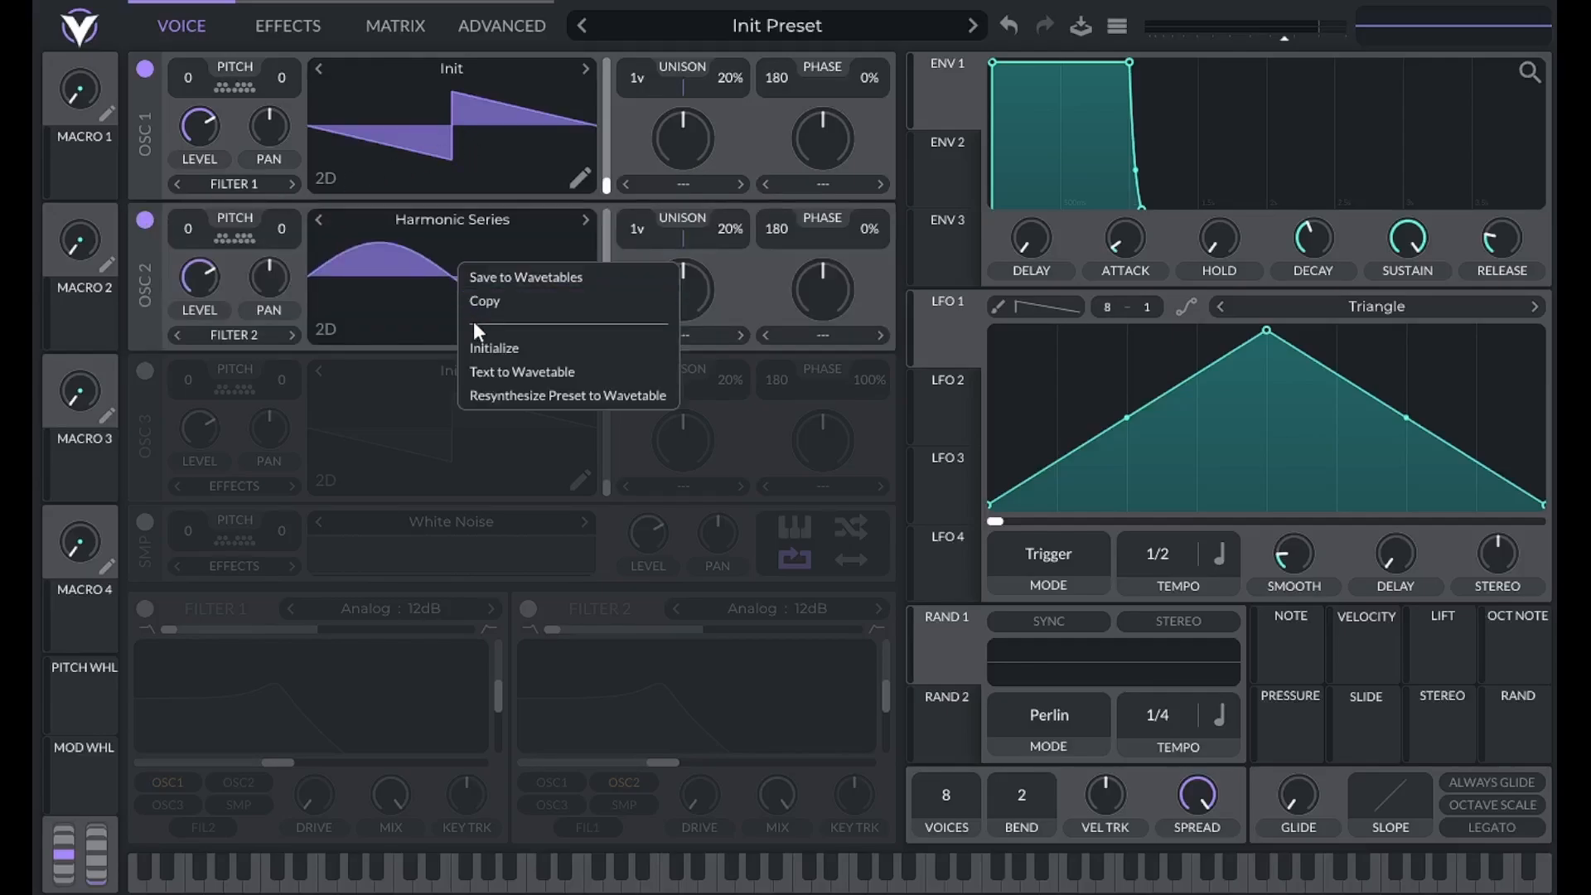
click(479, 351)
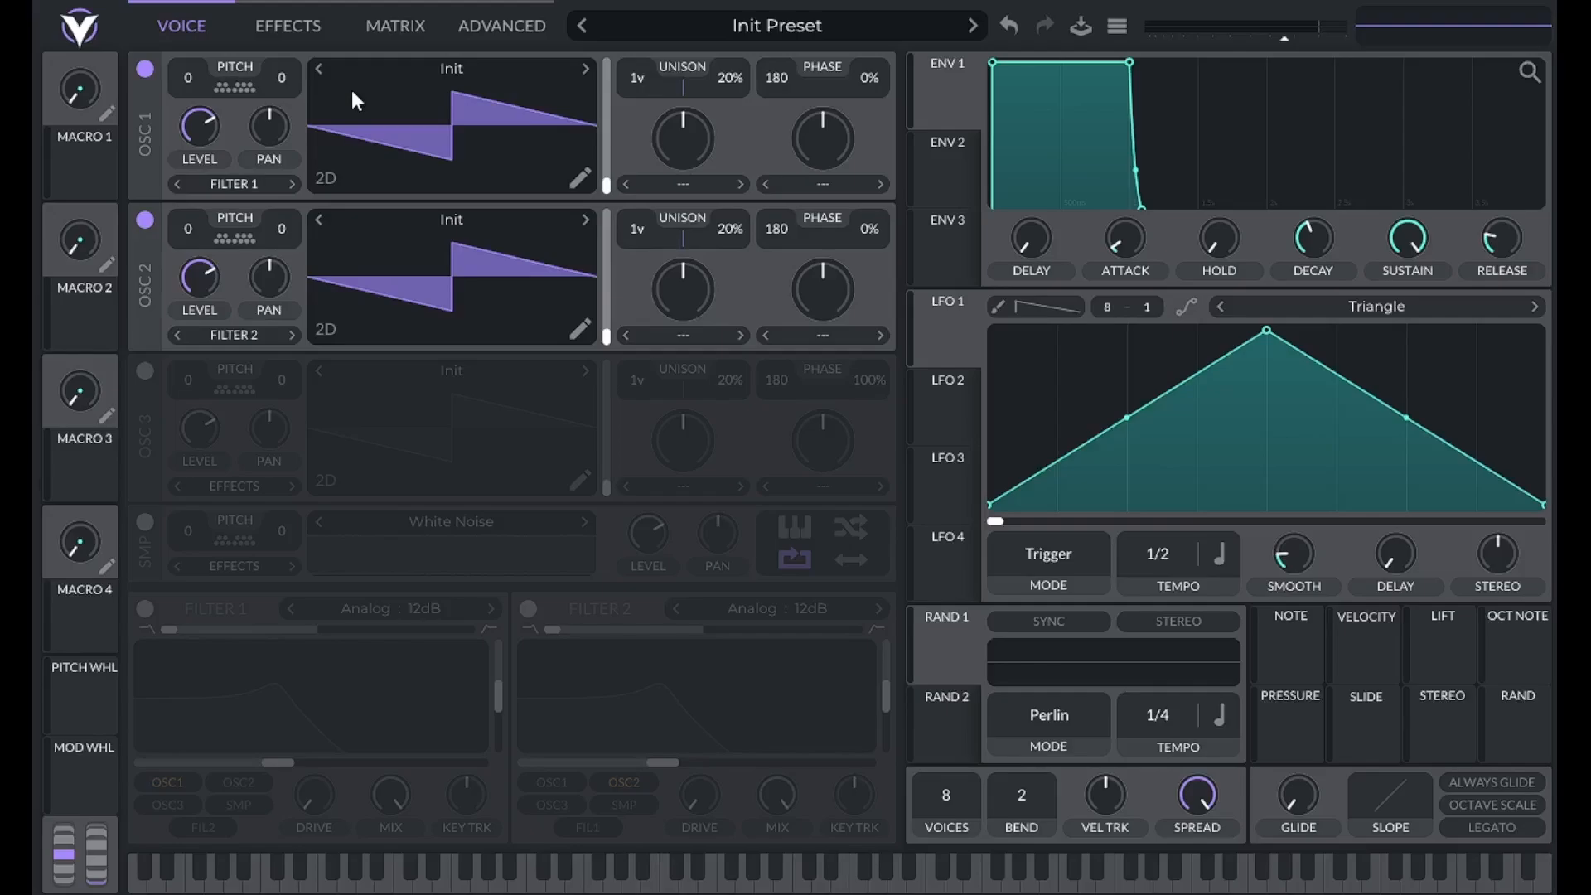
Switch oscillator 3 on and off, and disable oscillator 2 to leave only oscillator 1 active.
click(145, 370)
click(145, 370)
click(145, 220)
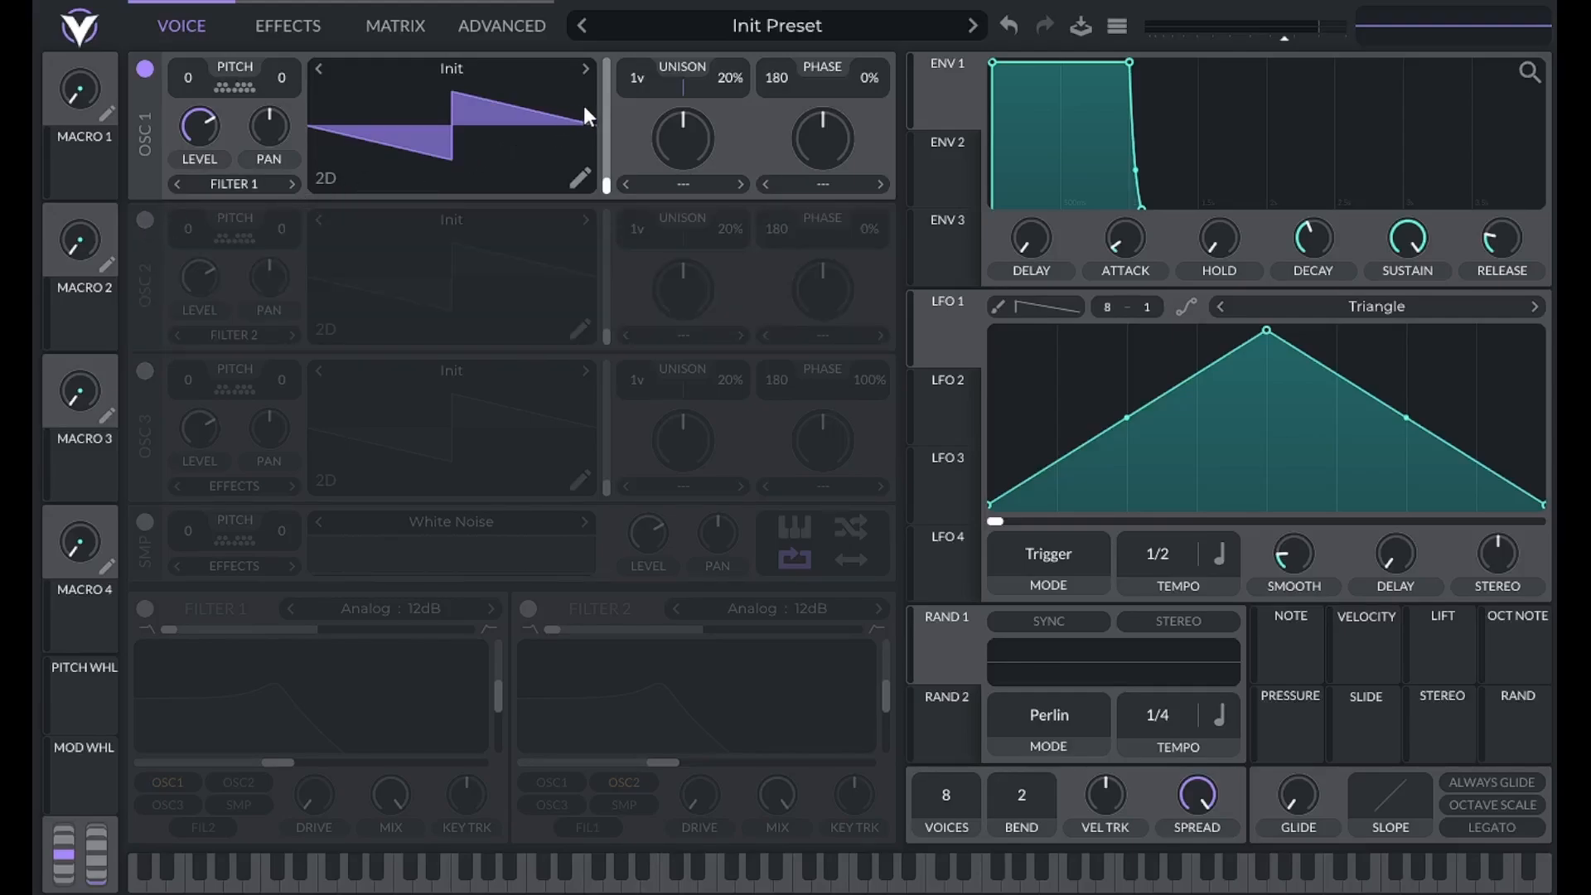
Set oscillator 1 to 16 unison voices, and try its phase randomization at 100% before returning it to 0%.
drag(646, 83, 643, 14)
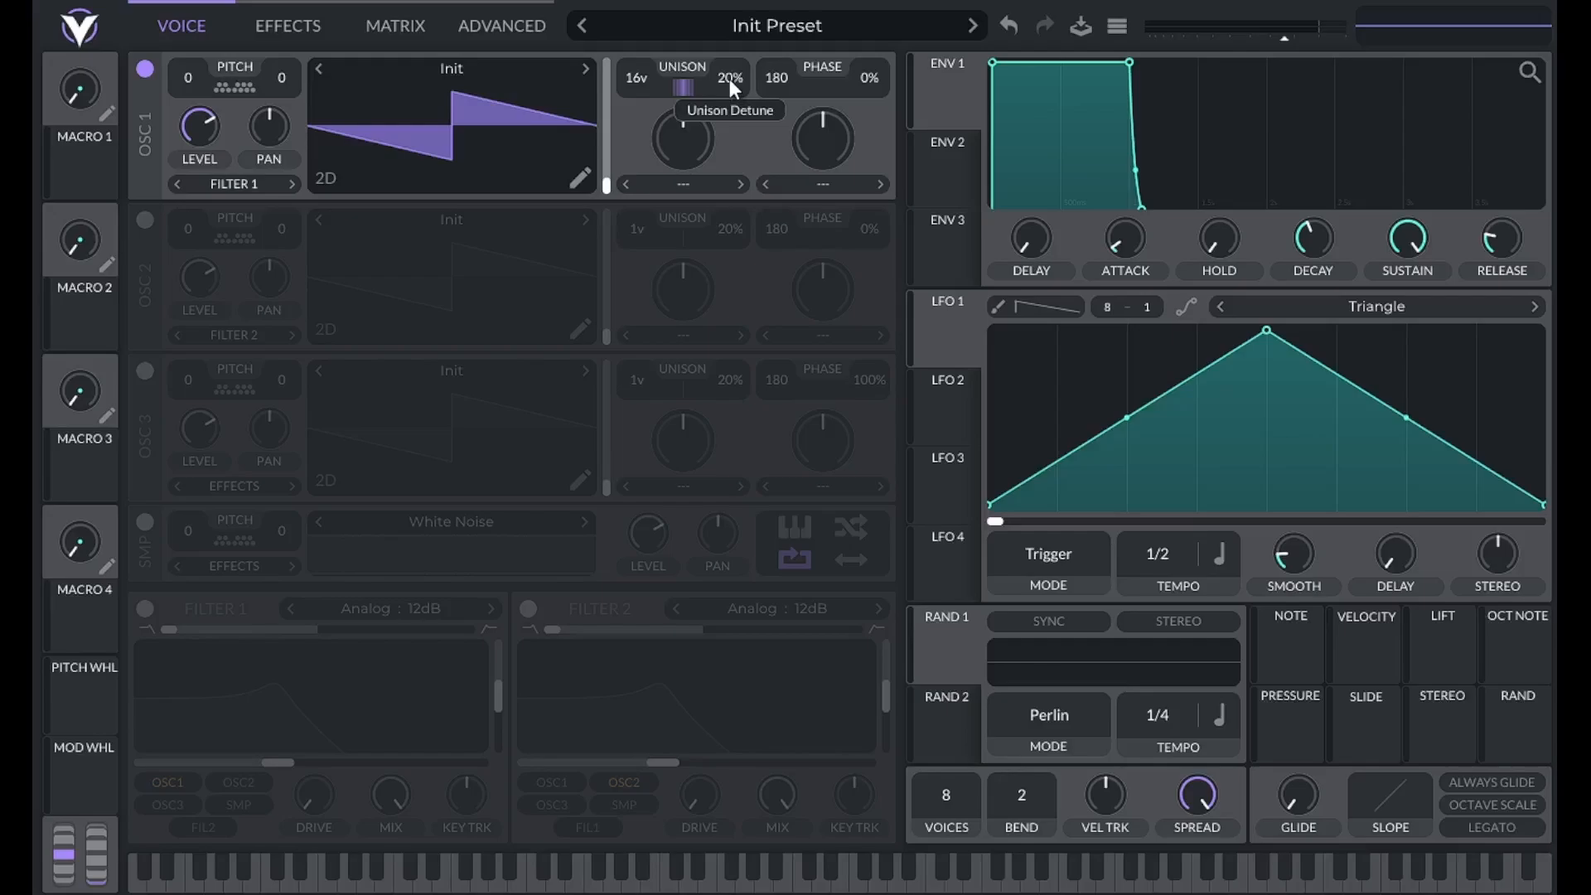
mouse_move(868, 78)
mouse_down()
mouse_move(893, 116)
mouse_move(886, 58)
mouse_up()
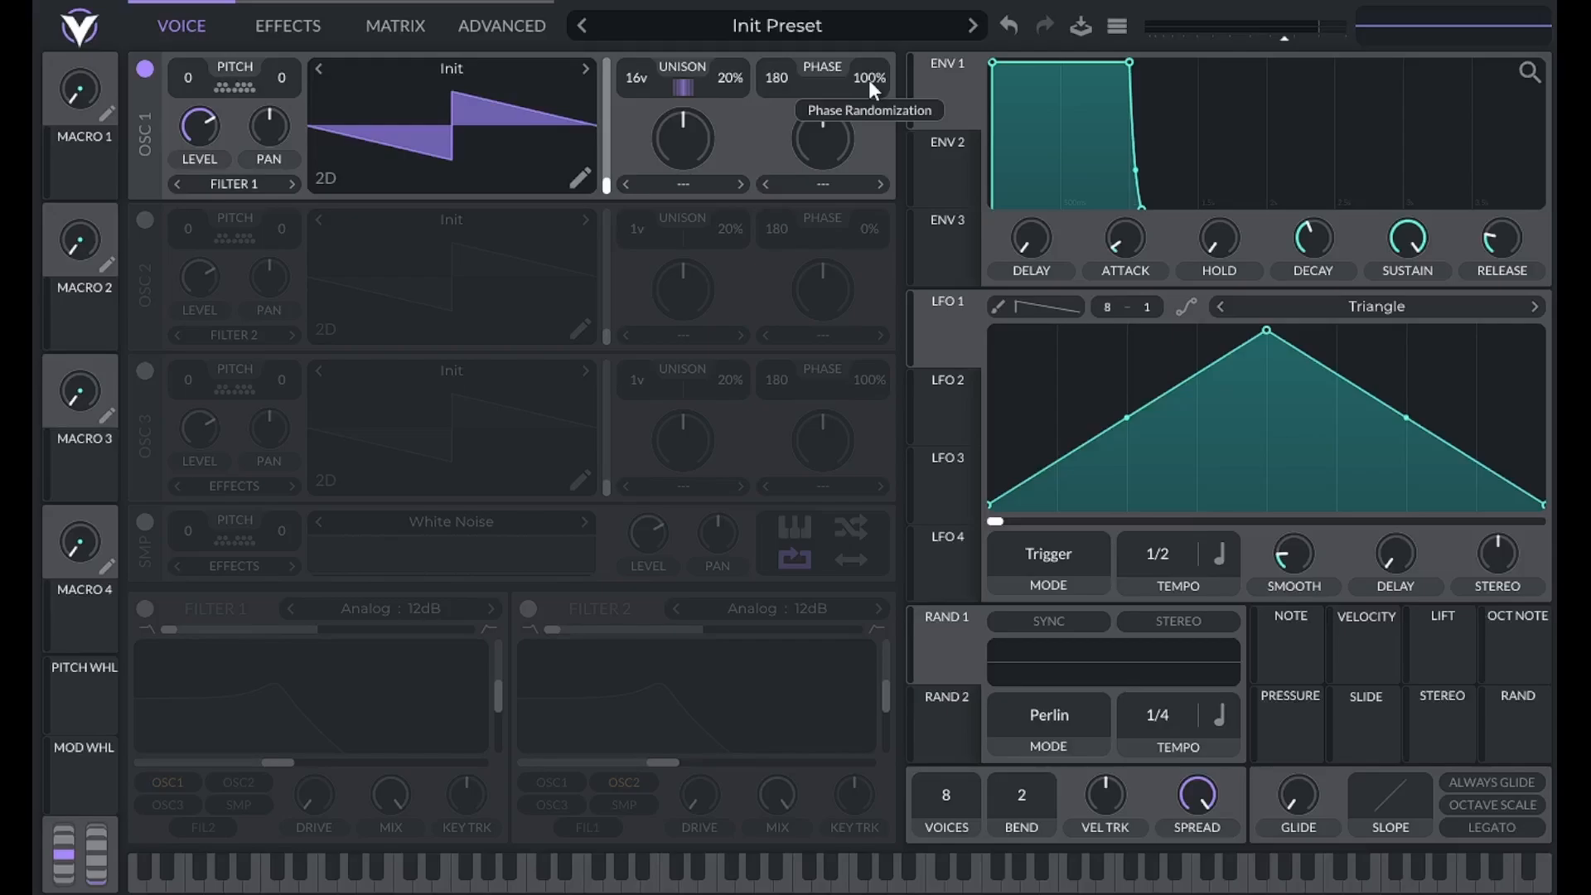
drag(869, 80, 868, 668)
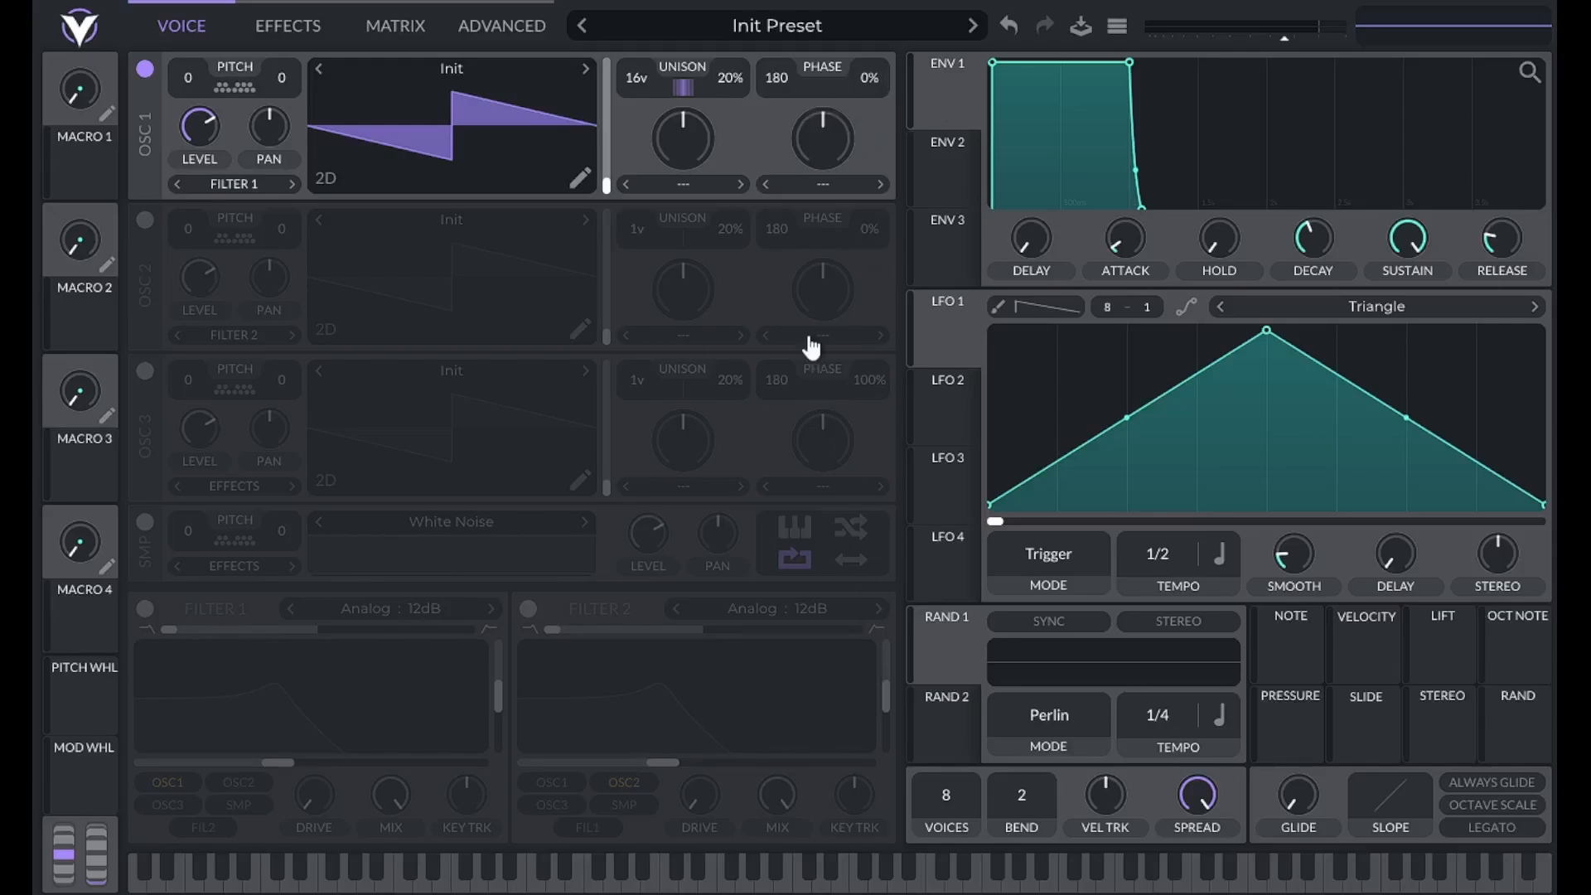
Lower oscillator 1's unison detune to 0% and reduce its voices, and bring them back to 16 voices and 20% detune.
drag(745, 69, 732, 329)
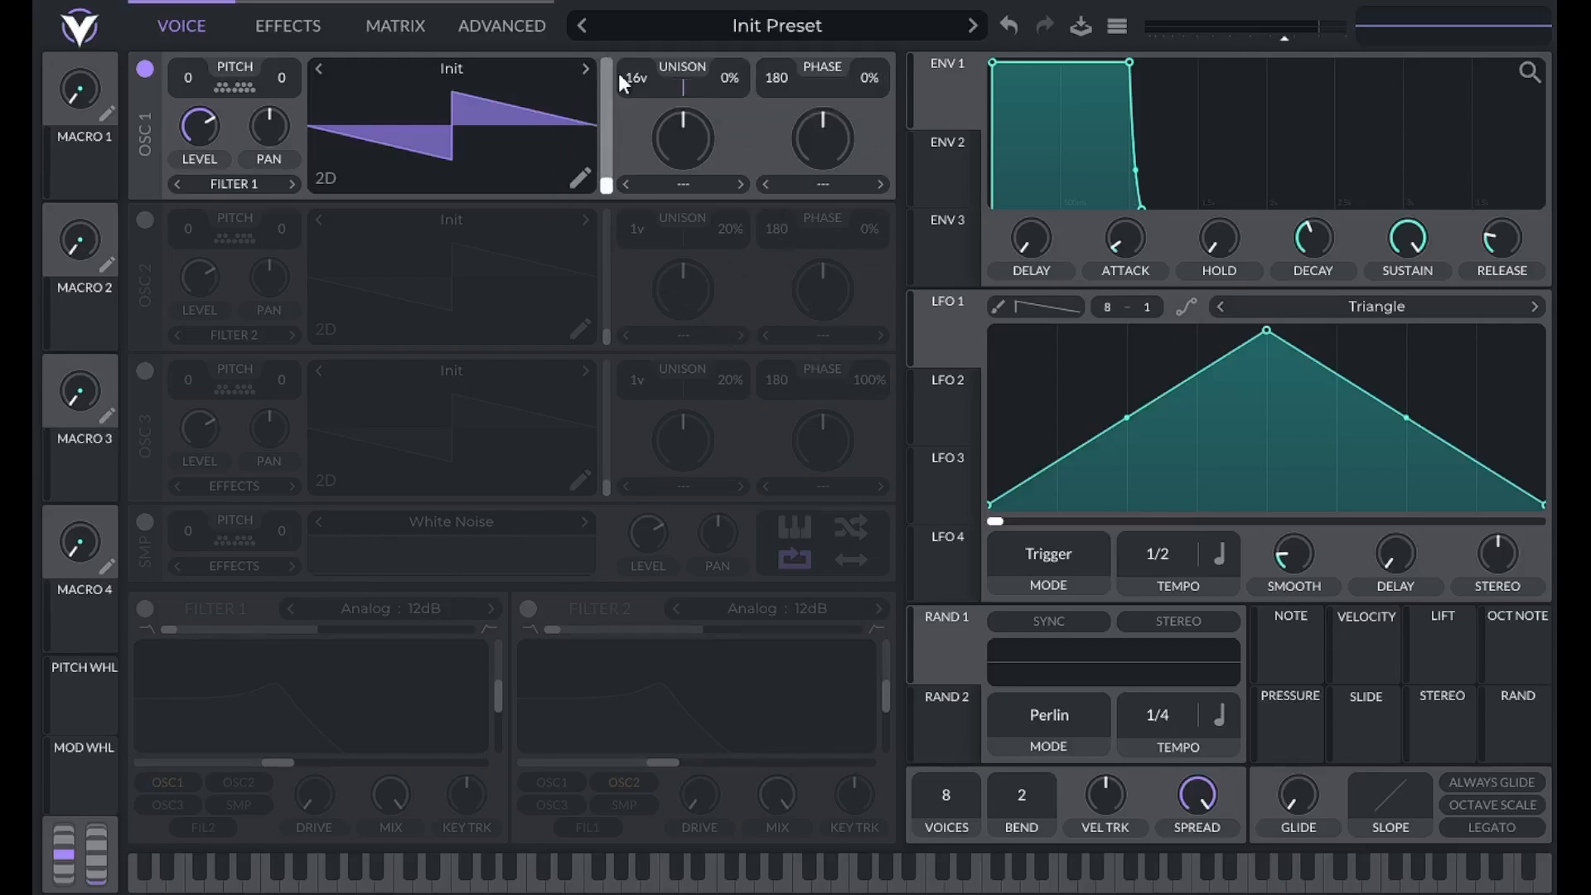
drag(643, 72, 649, 229)
scroll(635, 77, up, 15)
scroll(738, 72, up, 1)
drag(752, 23, 754, 12)
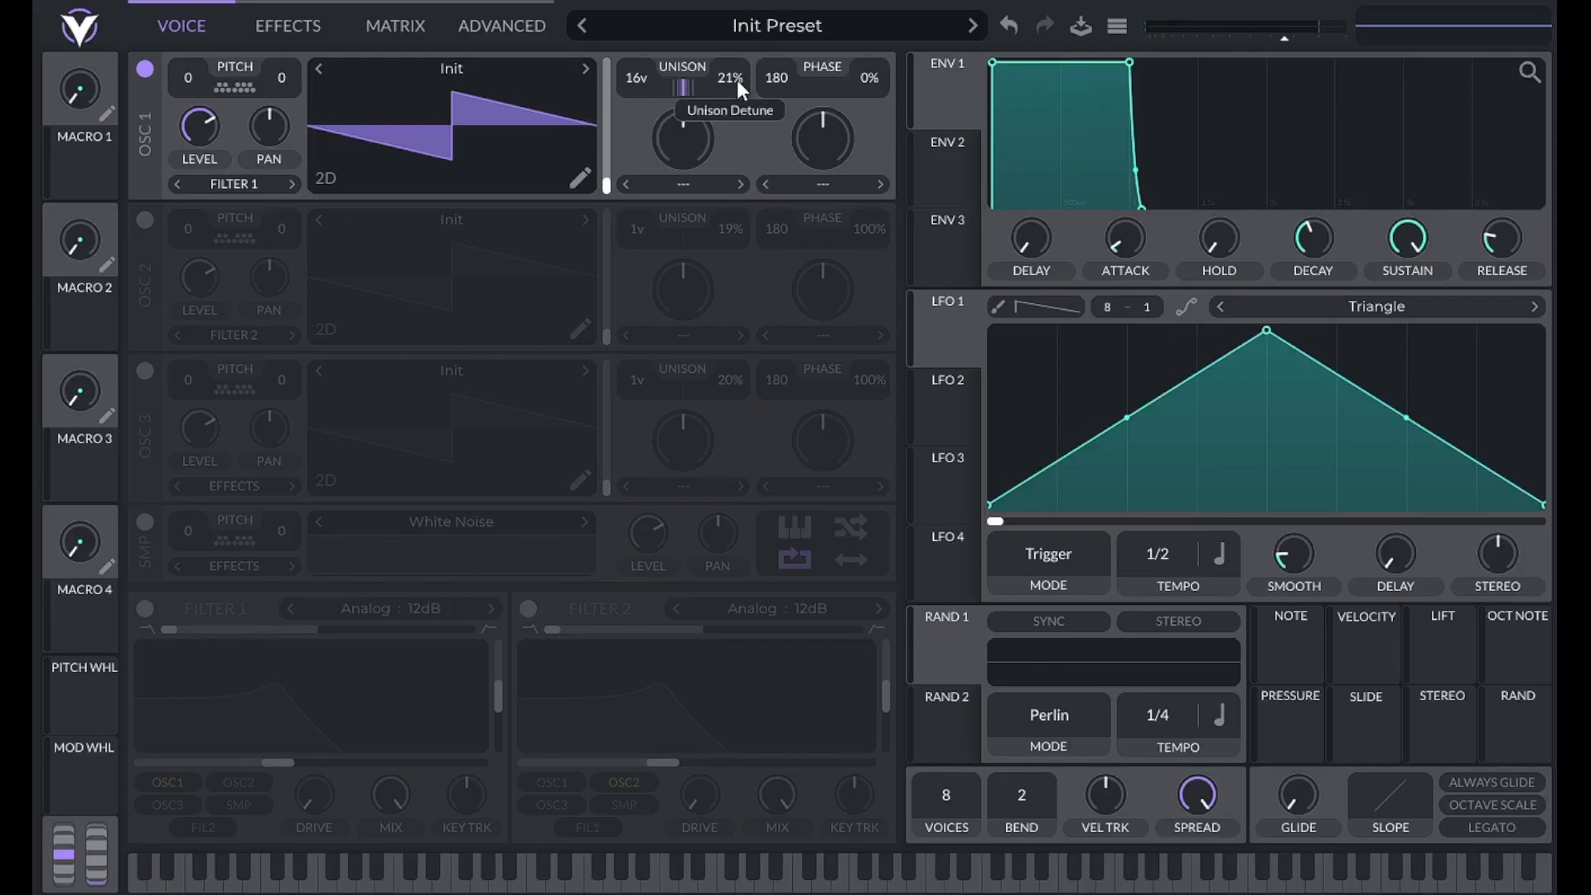
scroll(735, 79, down, 1)
Reset oscillator 1's phase randomization to 100%, set its unison detune to 15%, and audition a note.
double_click(873, 83)
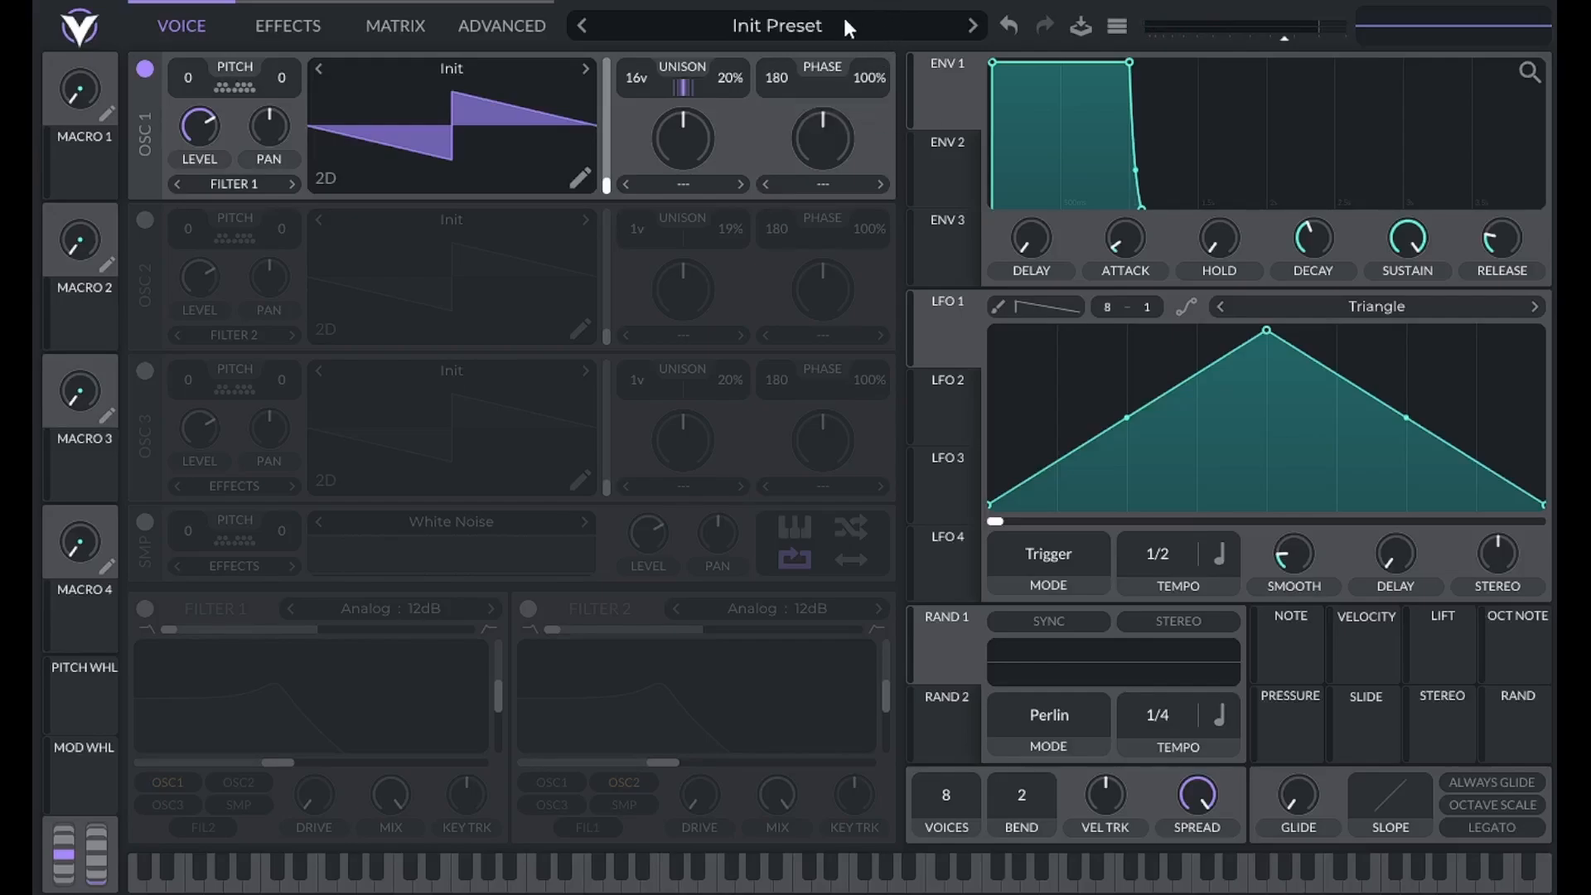
drag(744, 86, 731, 83)
key(a)
Enable oscillator 2 with 16 unison voices at 15% detune, transposed up 12 semitones.
click(146, 220)
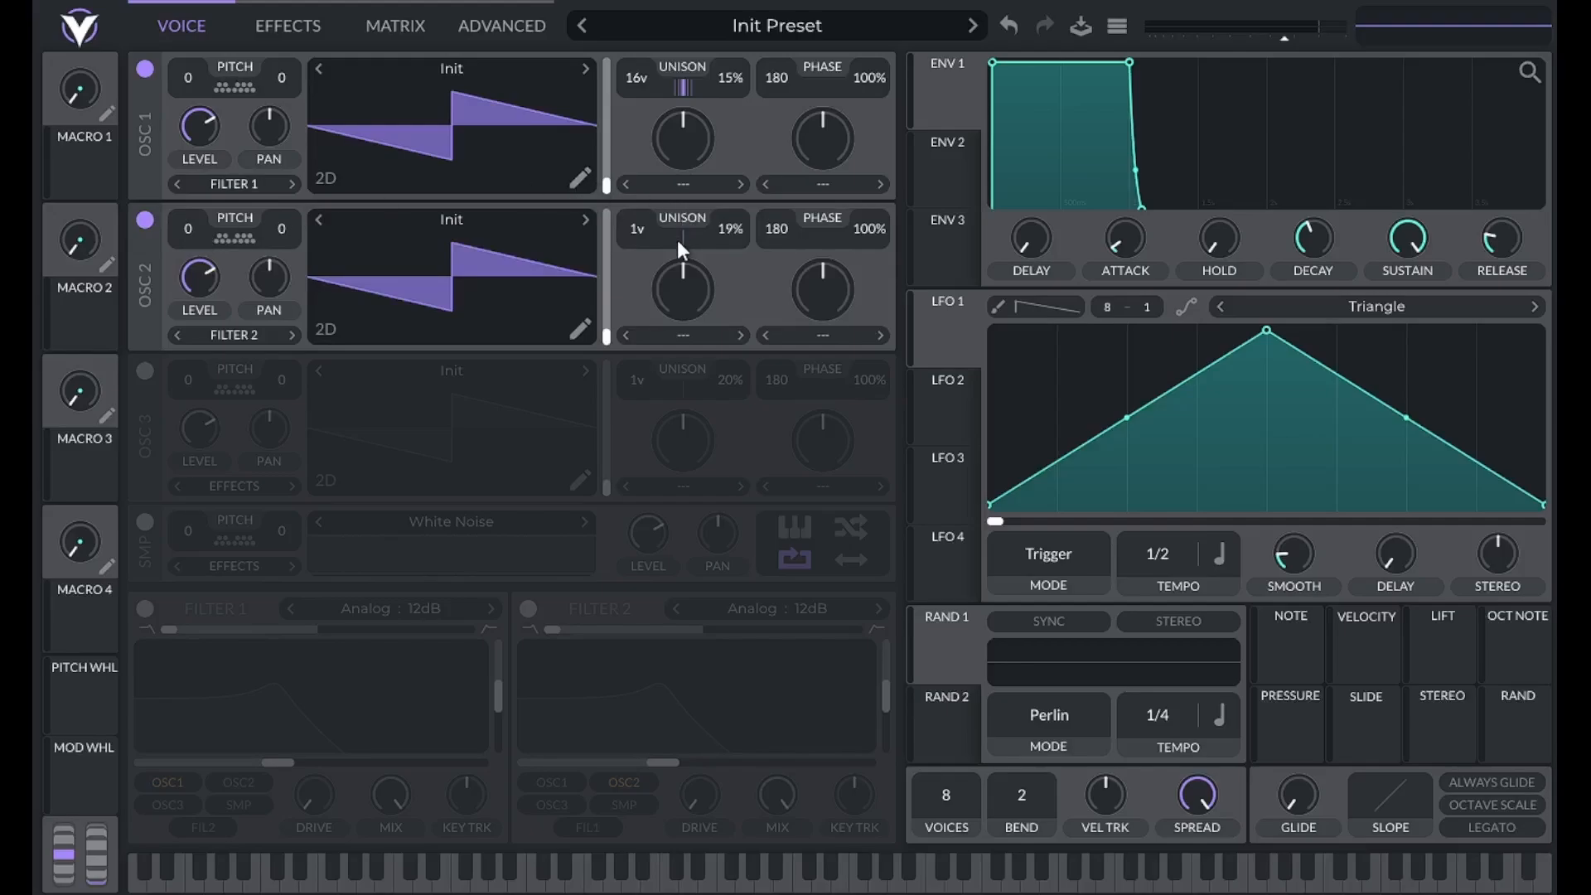
drag(643, 232, 706, 207)
right_click(193, 228)
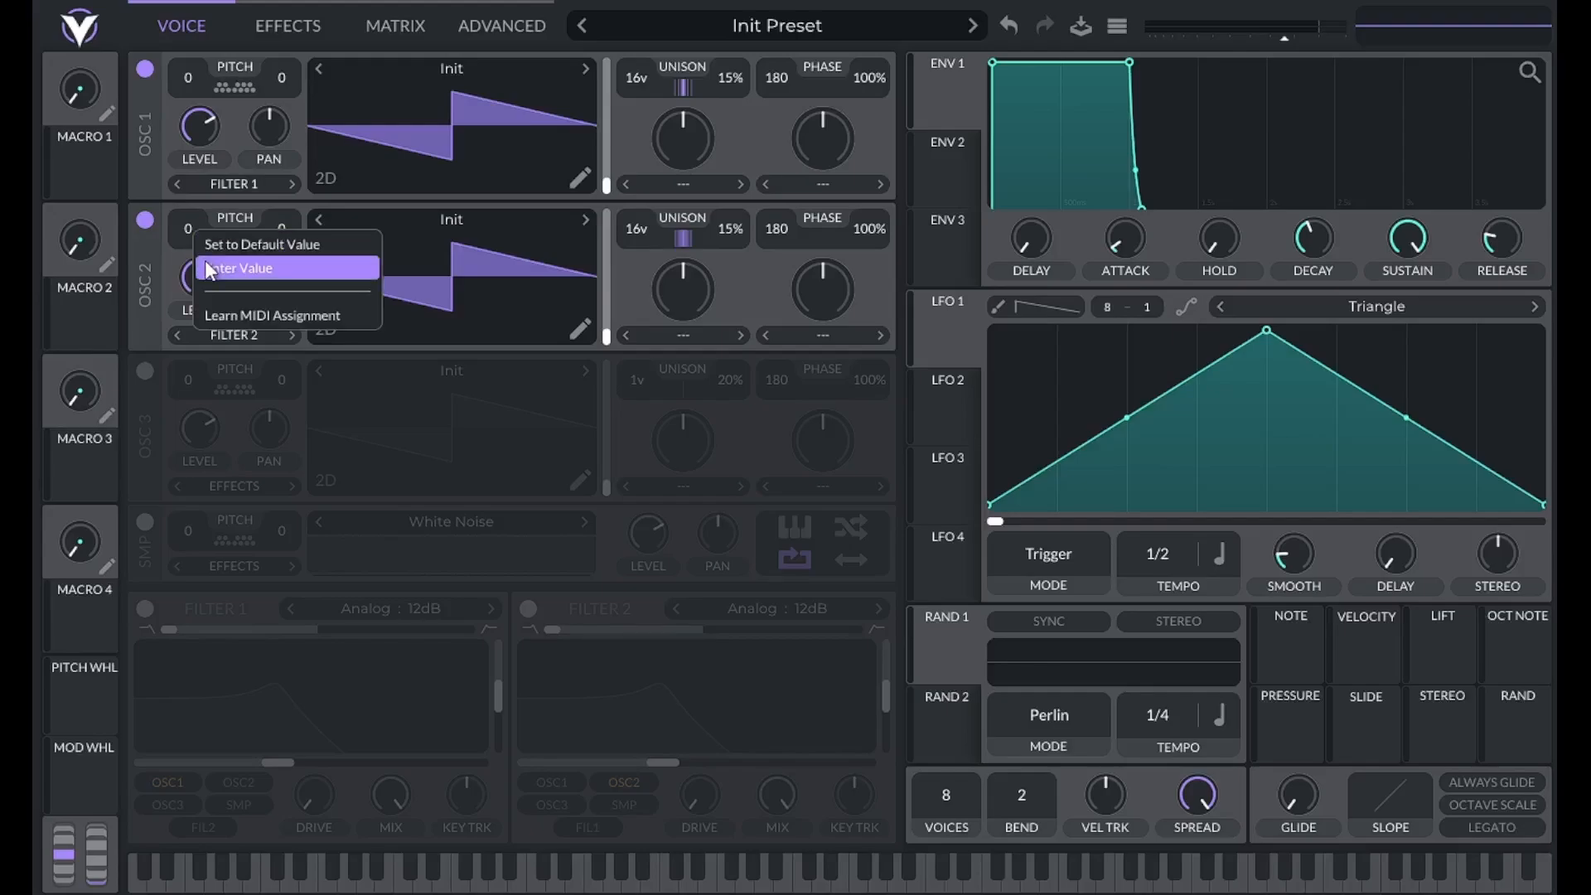
click(206, 261)
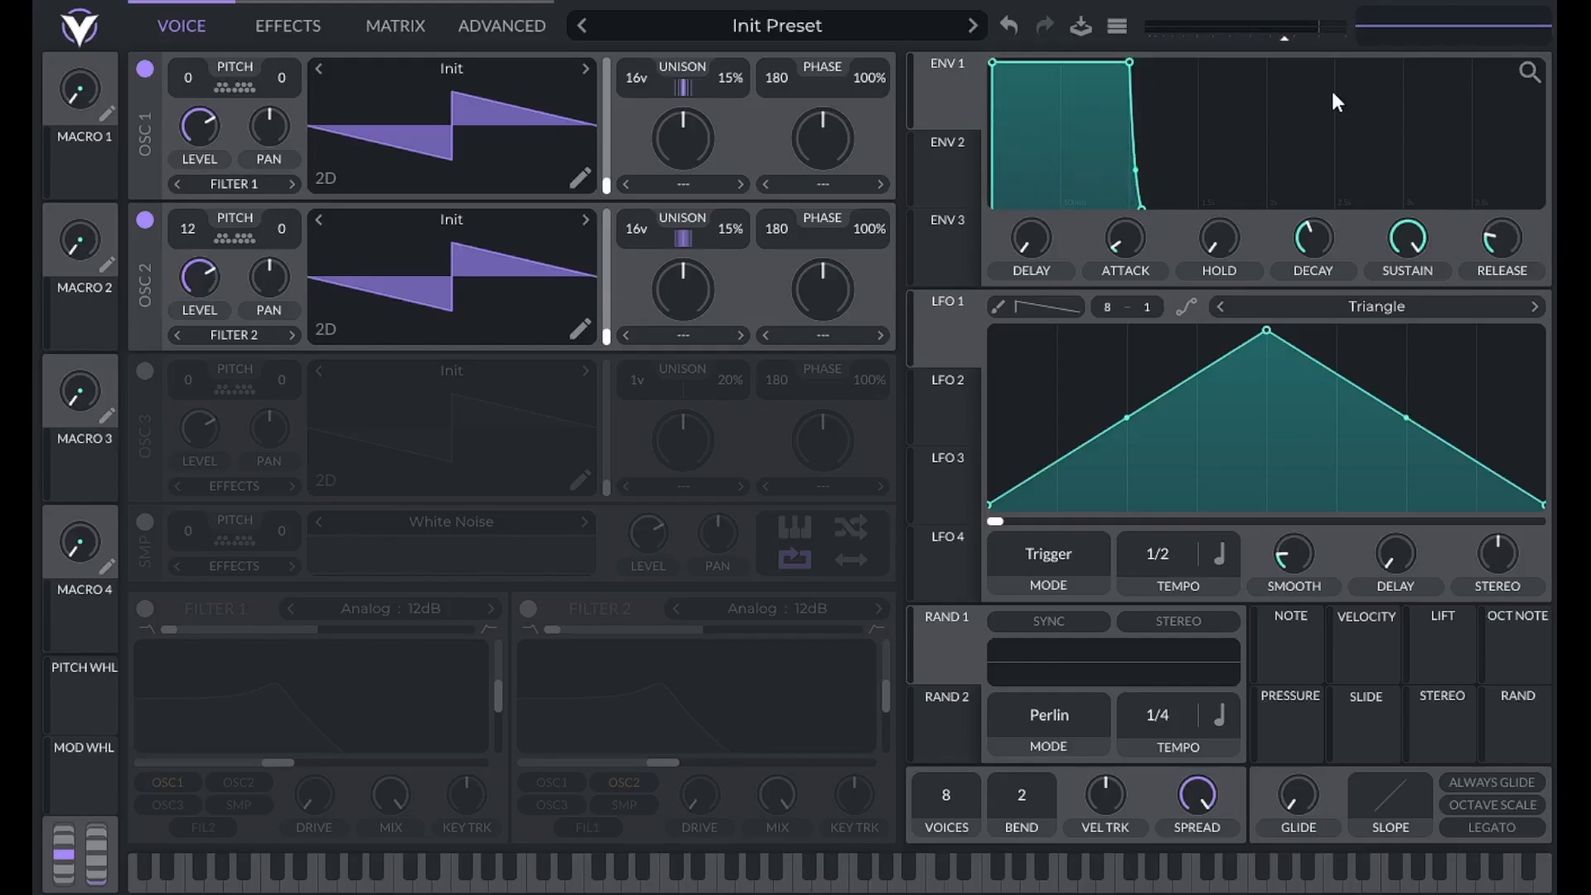
Set the unison detune of oscillators 1 and 2 to 25%.
right_click(719, 80)
click(733, 116)
text(25)
key(Return)
scroll(738, 235, up, 1)
Set oscillator 1's fine tune to 10 cents.
right_click(281, 82)
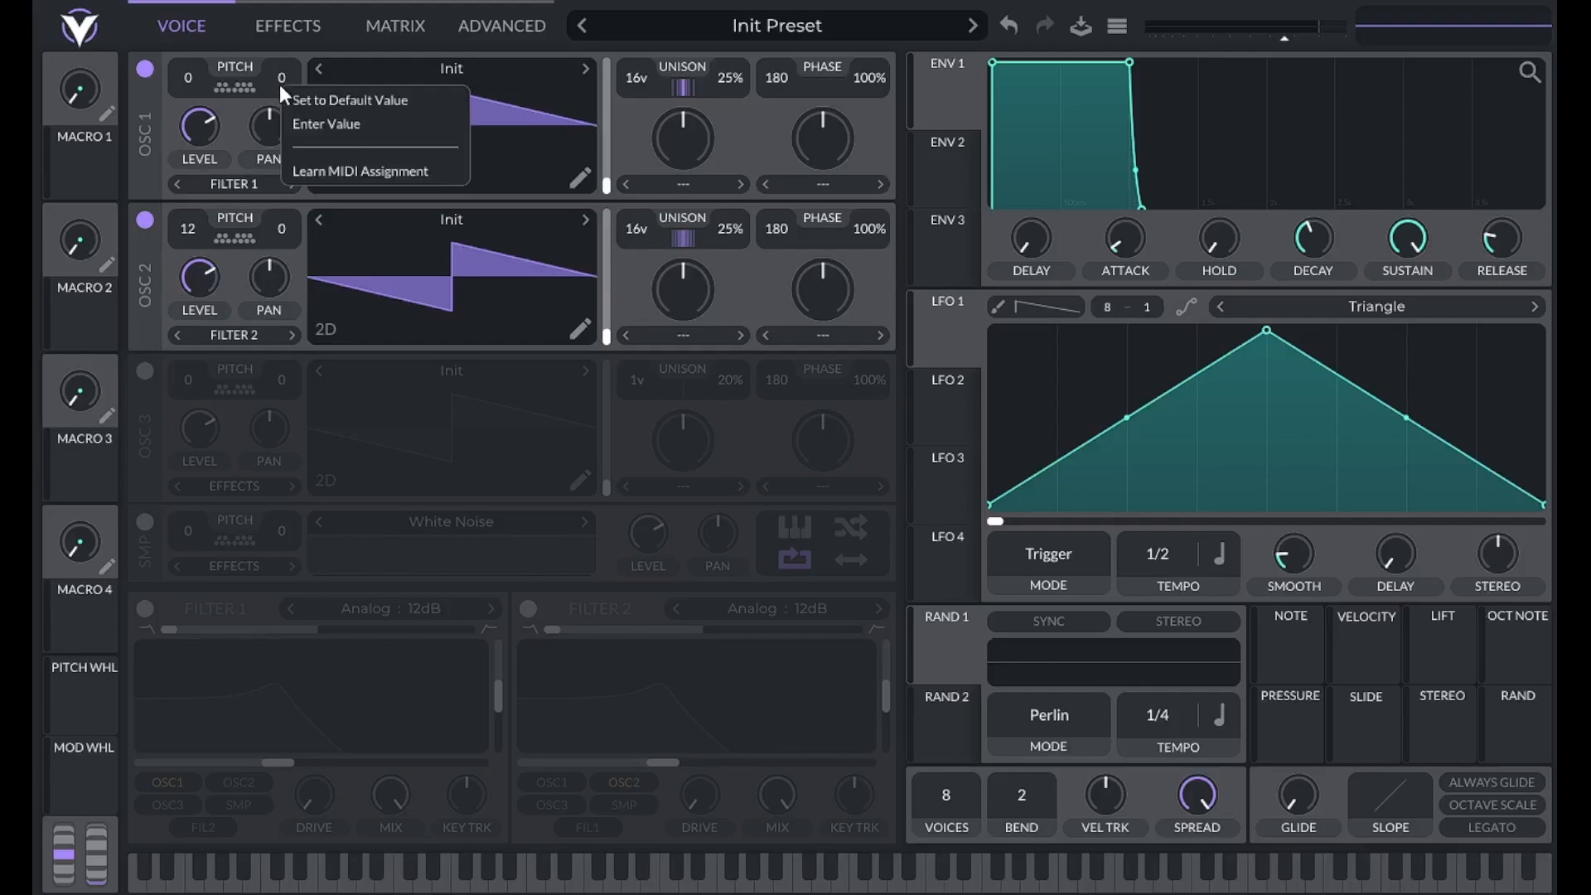
click(308, 124)
text(10)
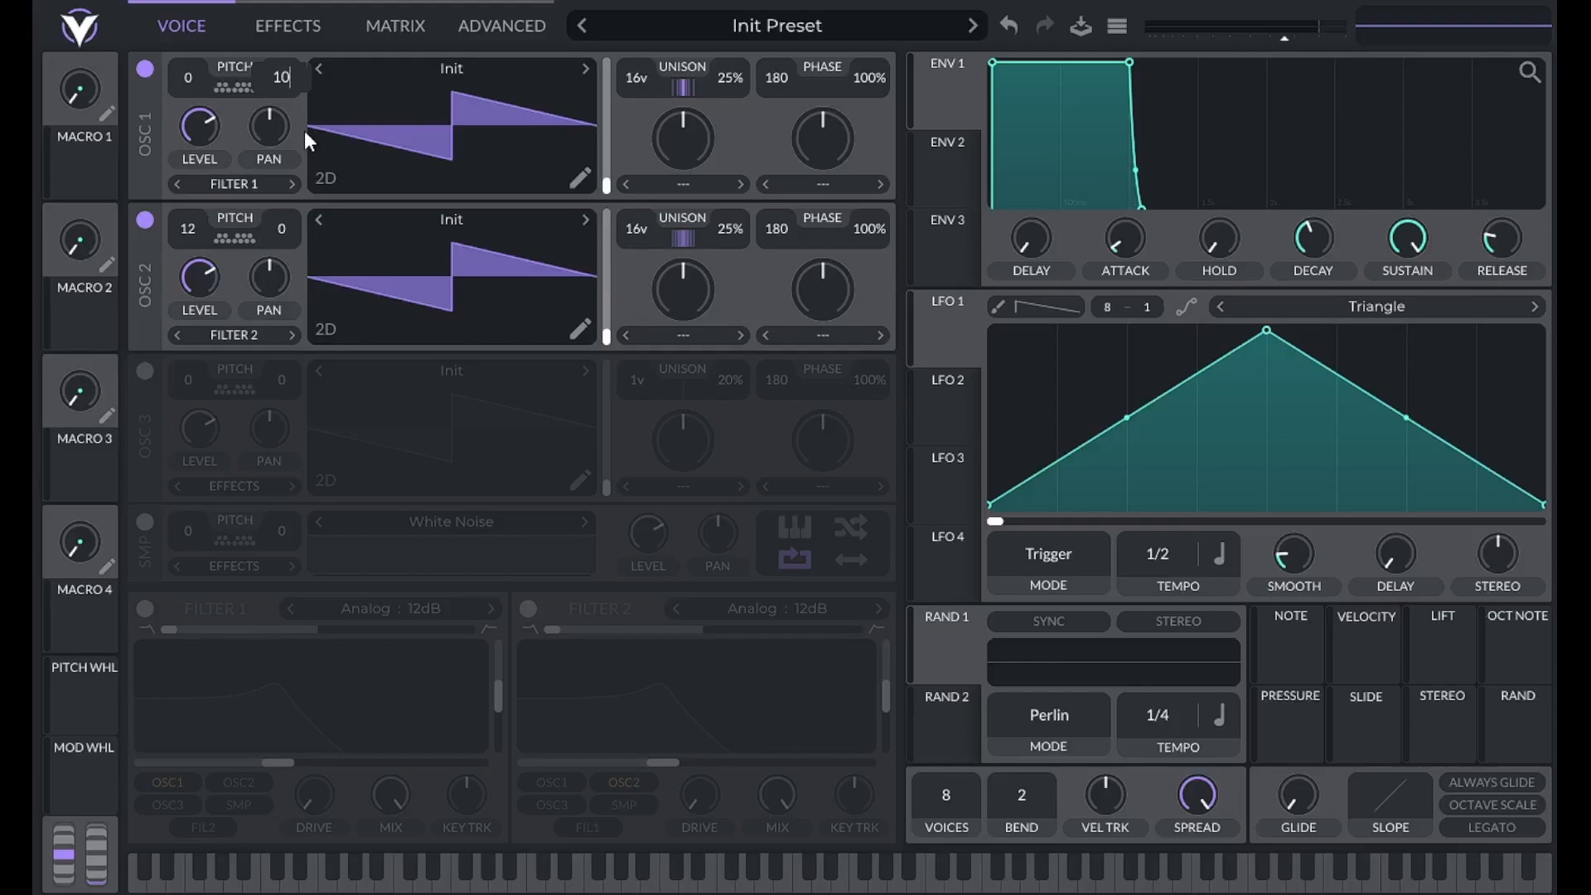
key(Return)
Set the unison voices of oscillators 1 and 2 to 2.
right_click(634, 77)
click(658, 116)
right_click(635, 229)
click(648, 267)
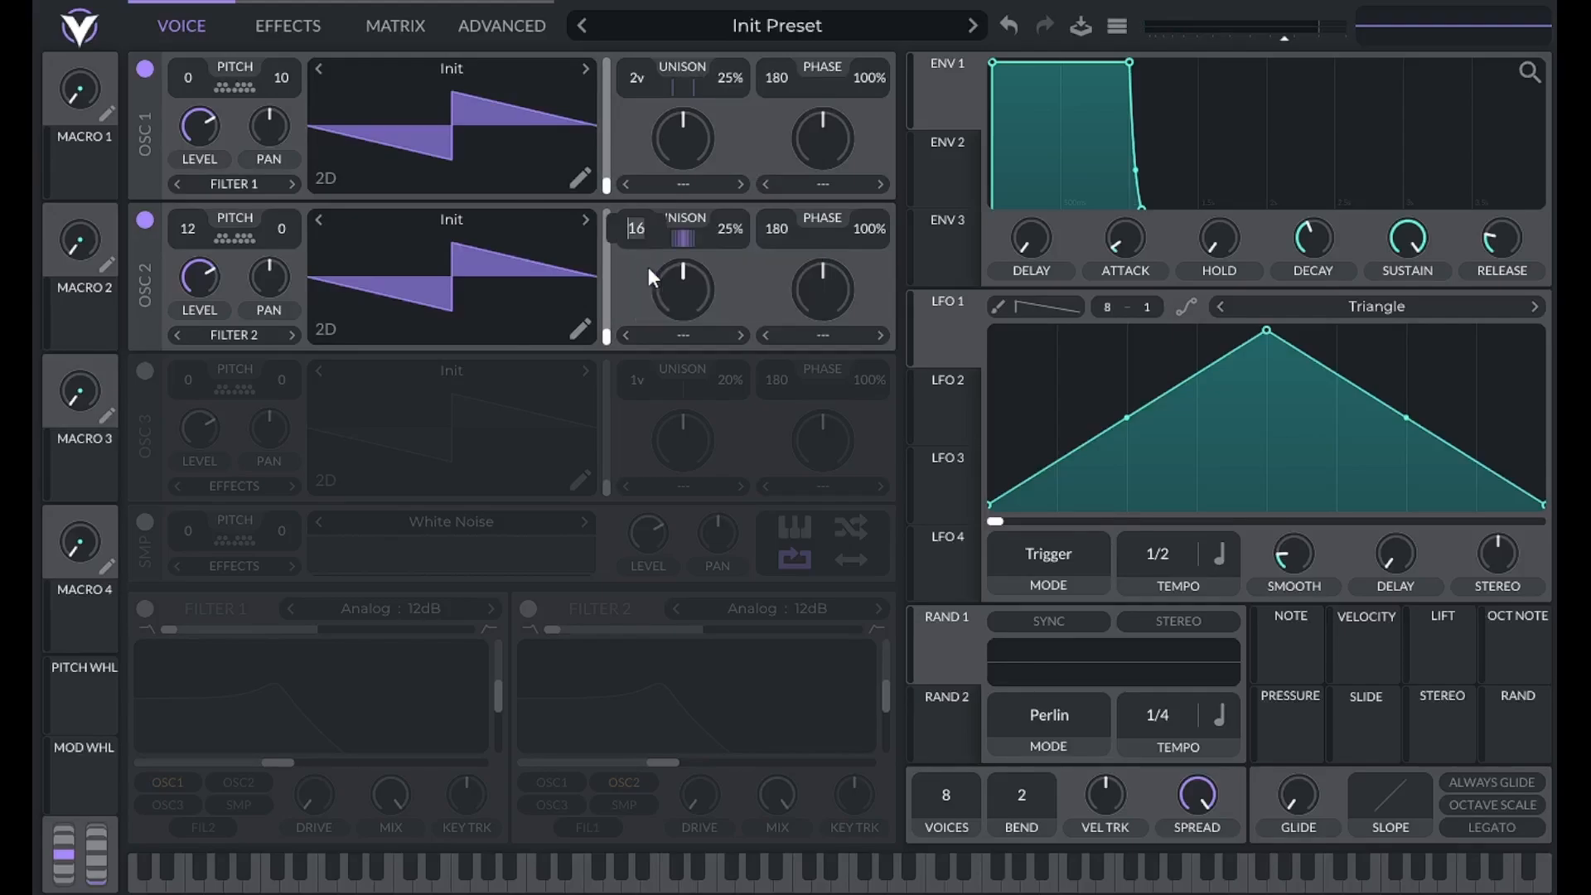
Set the unison detune of oscillators 1 and 2 to 3%.
right_click(721, 77)
click(739, 103)
text(3)
key(Return)
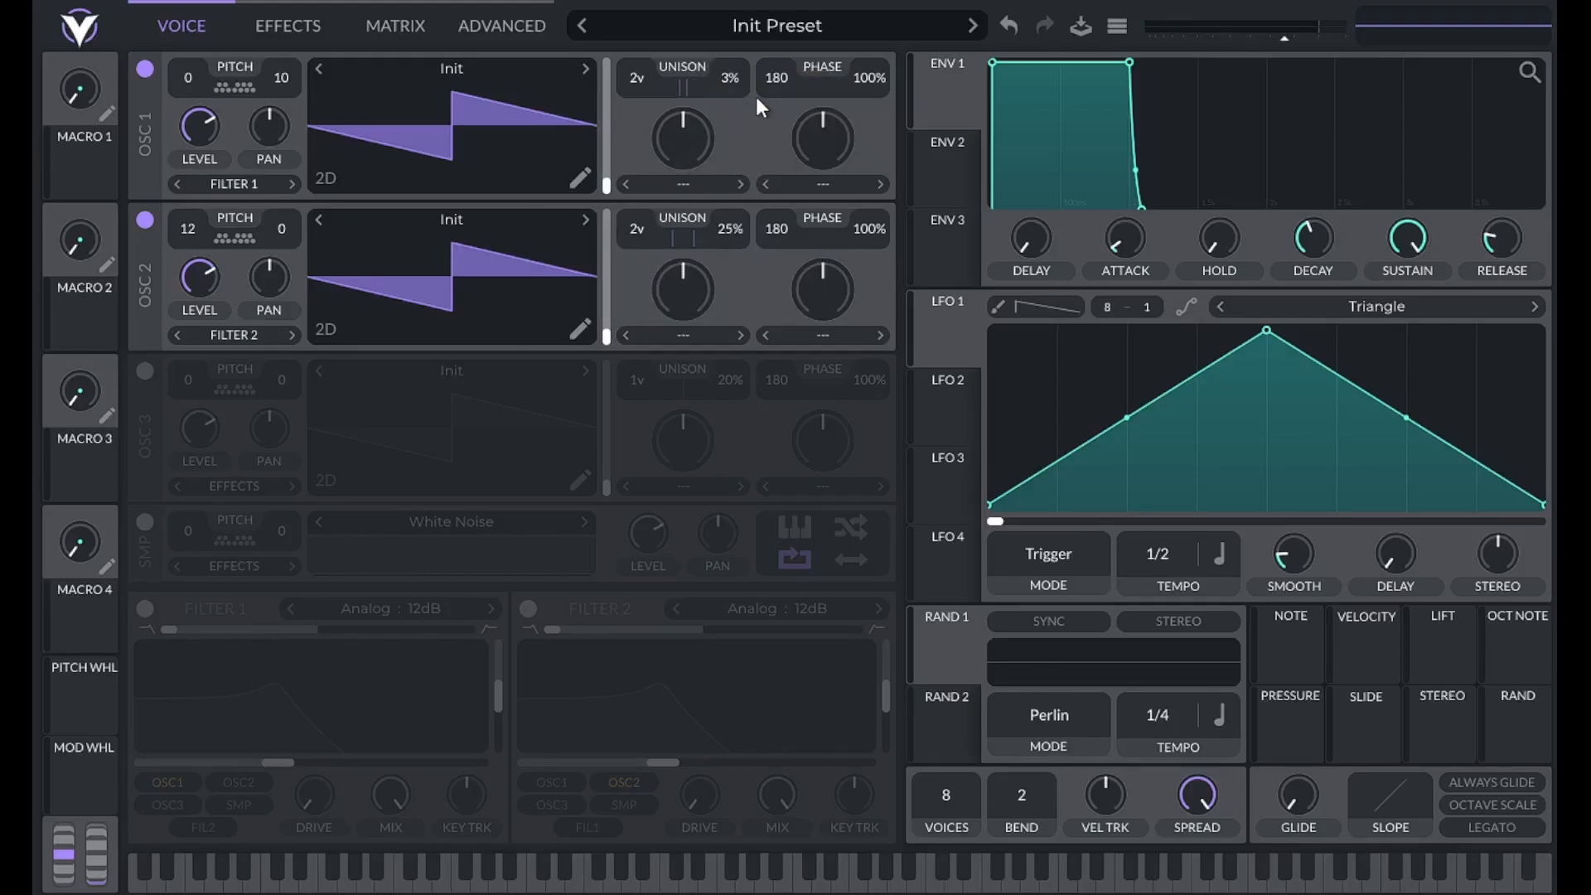
right_click(756, 230)
click(756, 263)
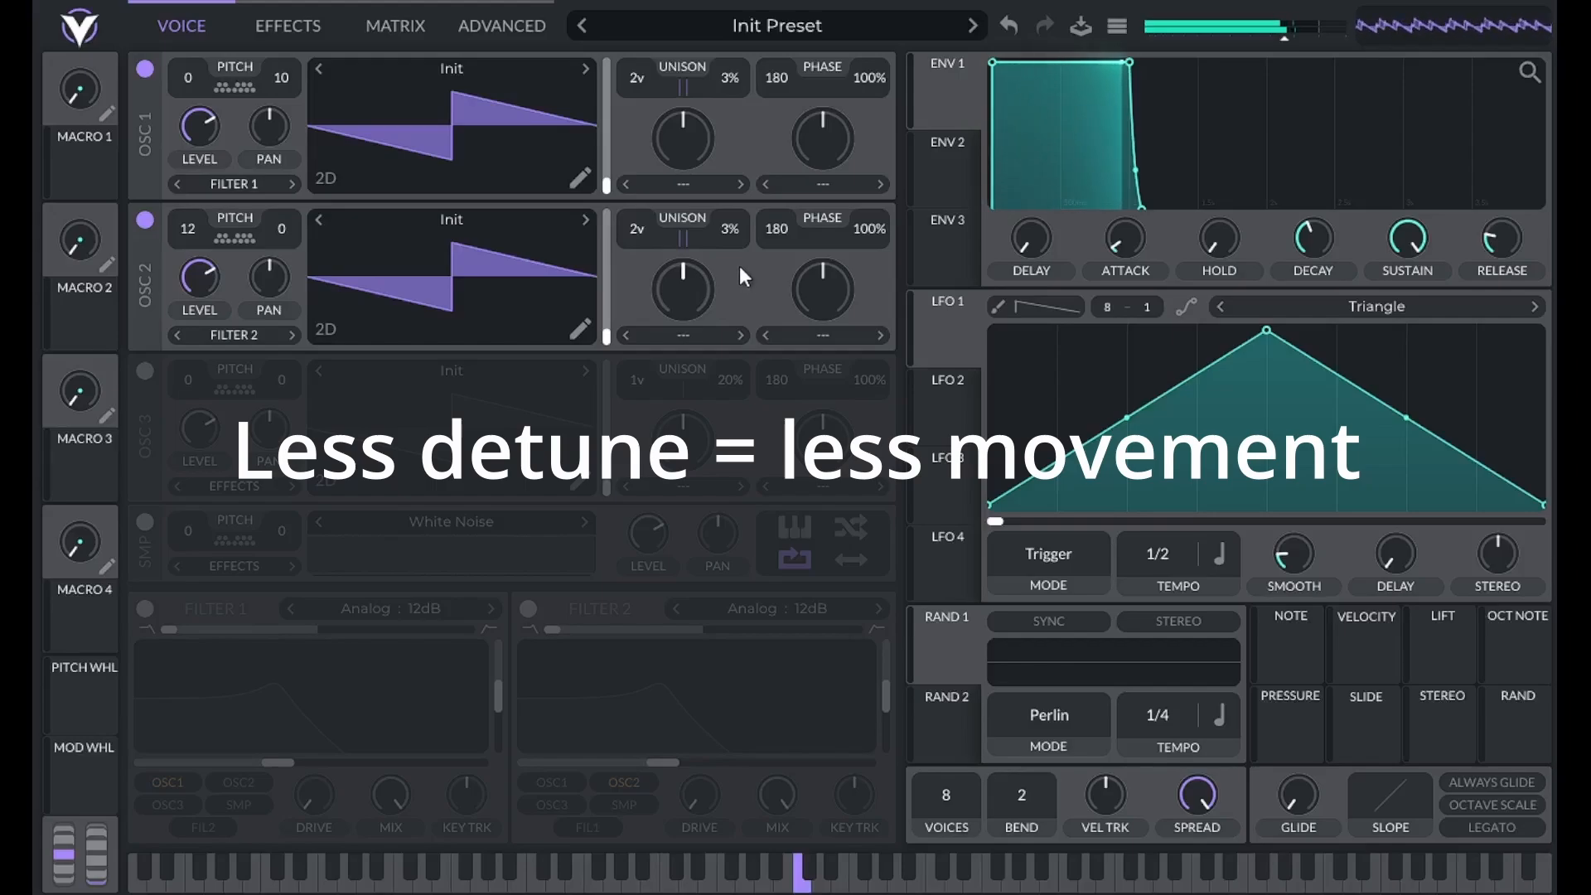
Transpose oscillator 1 to -24 semitones and oscillator 2 to -12 semitones.
right_click(189, 77)
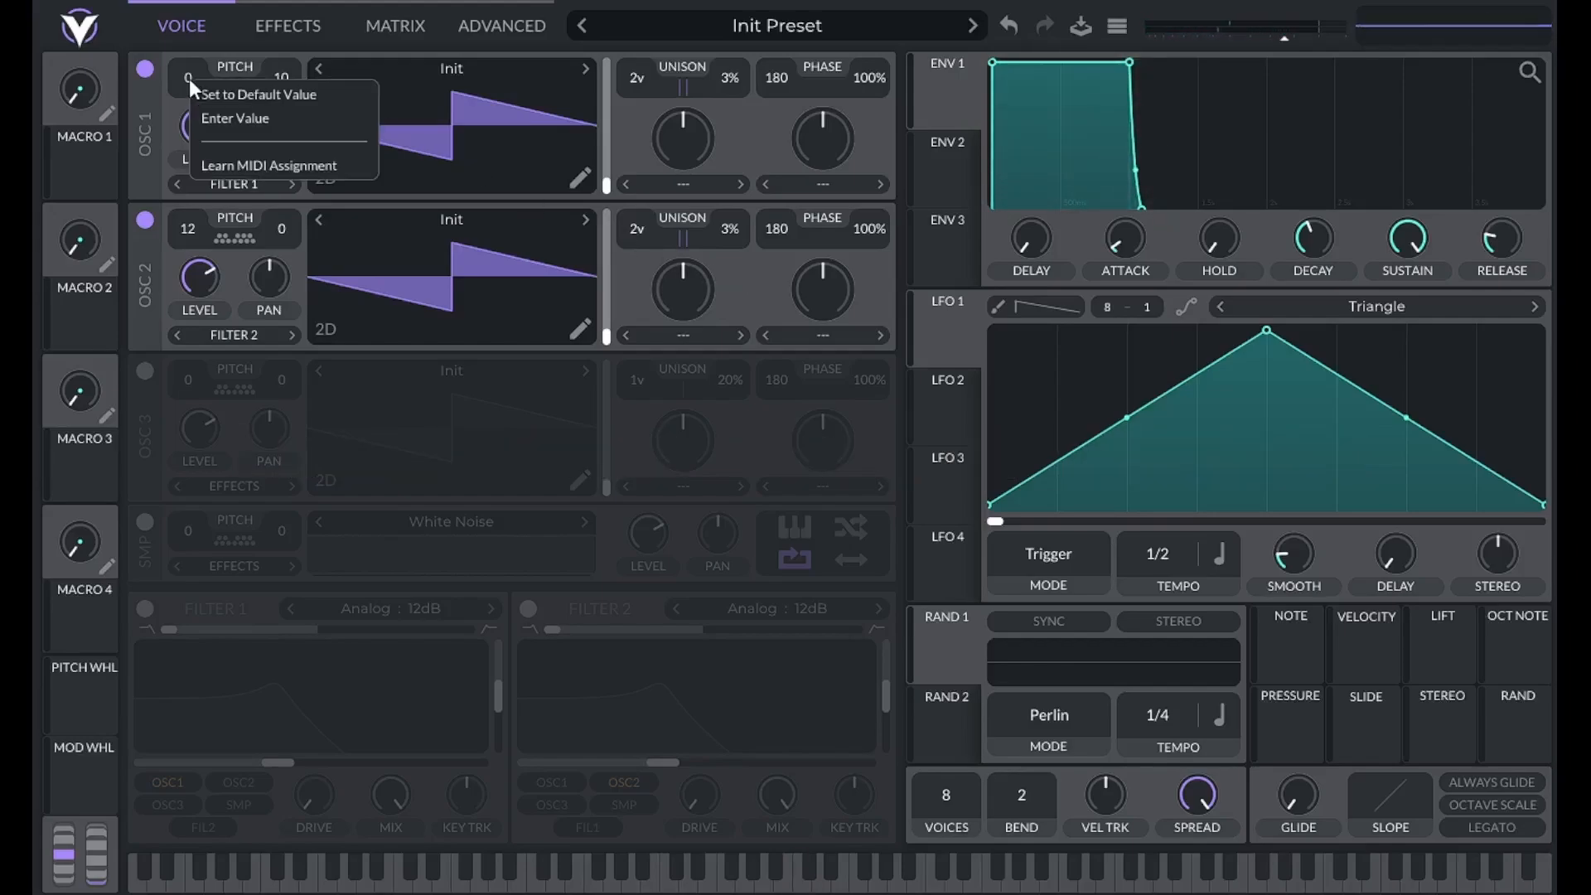
click(189, 77)
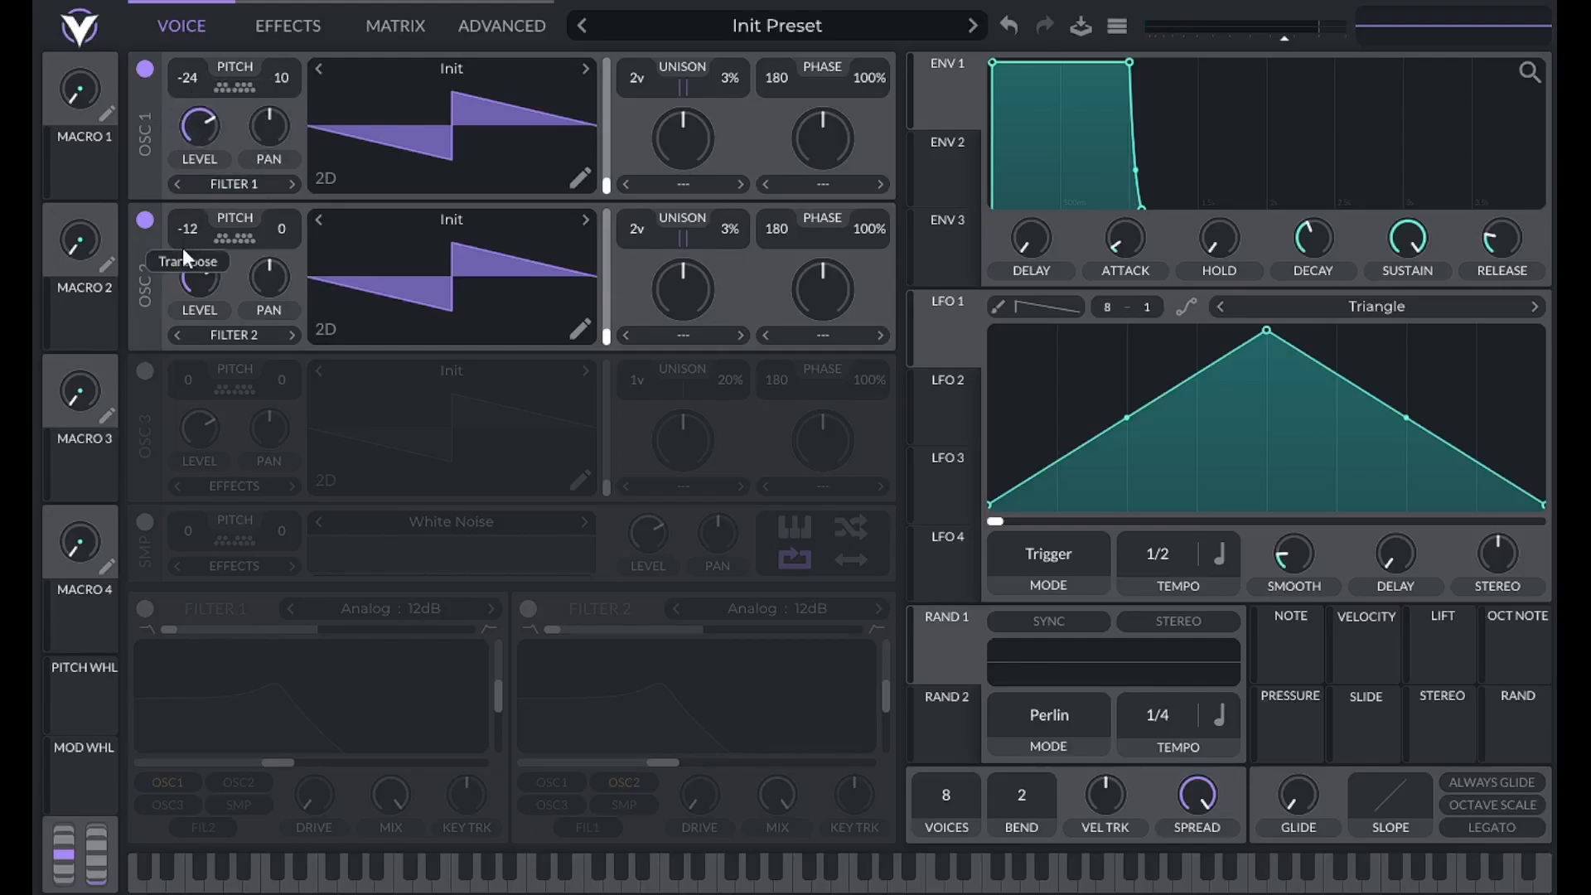
Enable the Compressor effect in Multiband mode and return to the oscillator settings.
click(288, 26)
click(134, 182)
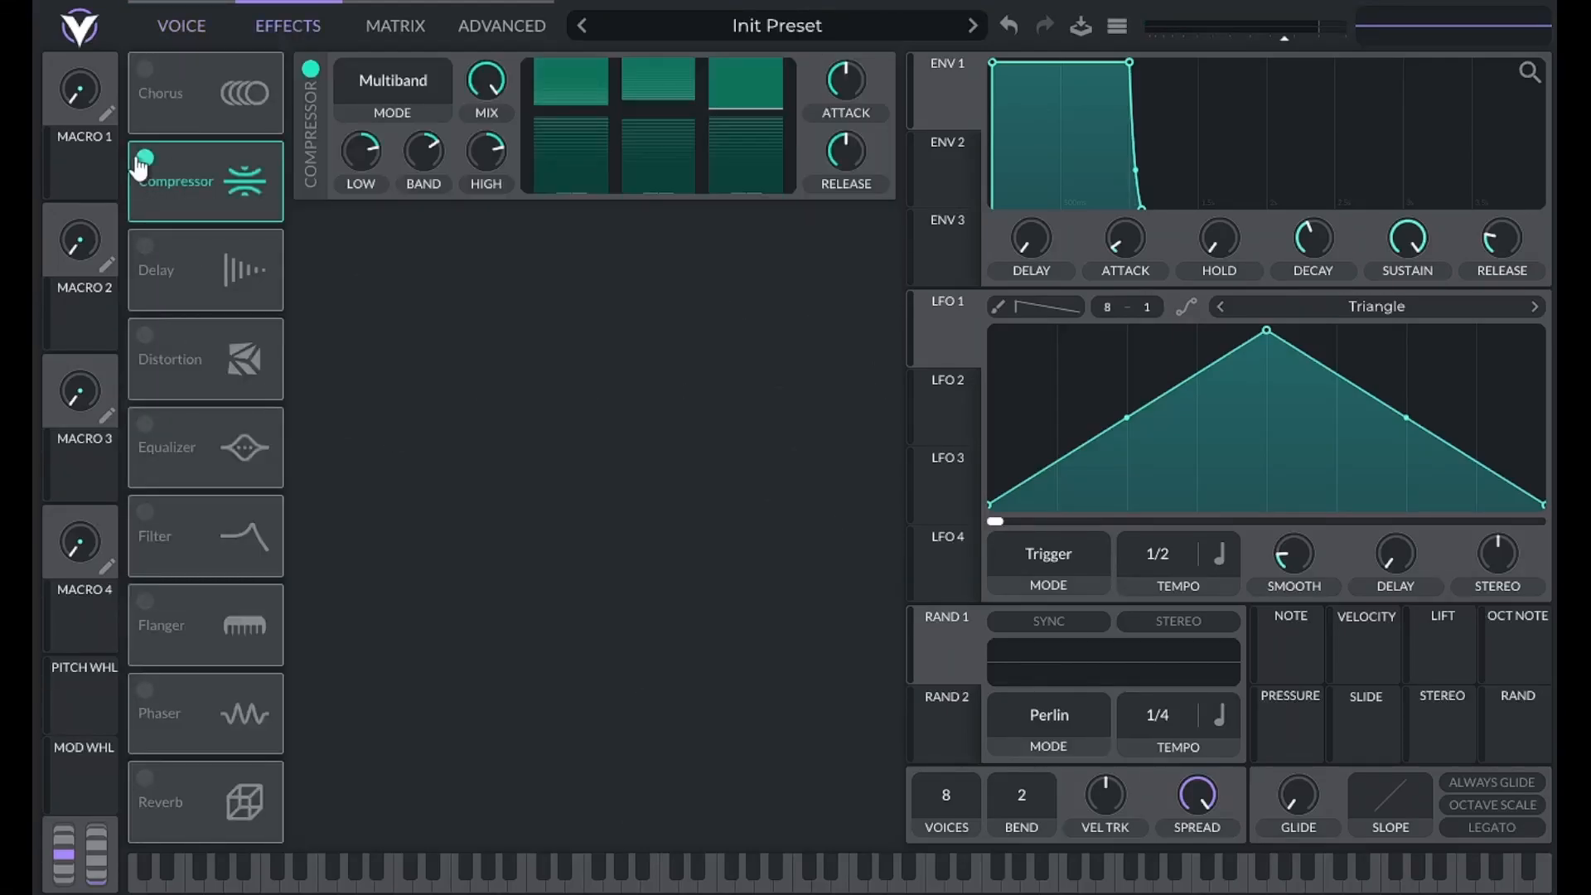
click(182, 28)
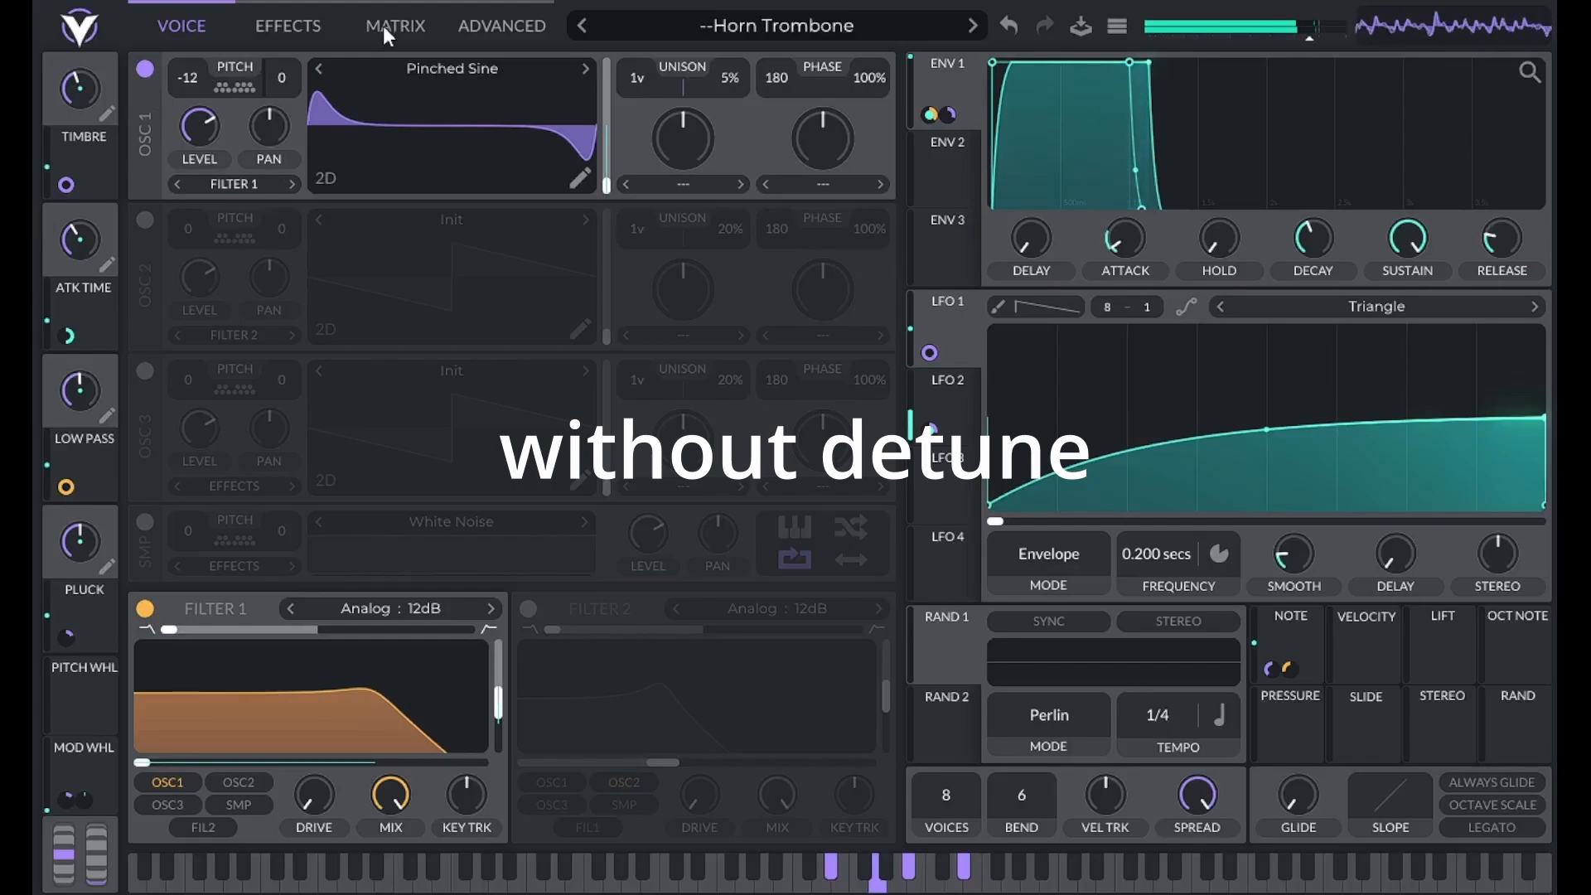
Open oscillator 1's unison voice count for value entry in the Horn Trombone preset.
right_click(634, 76)
click(640, 111)
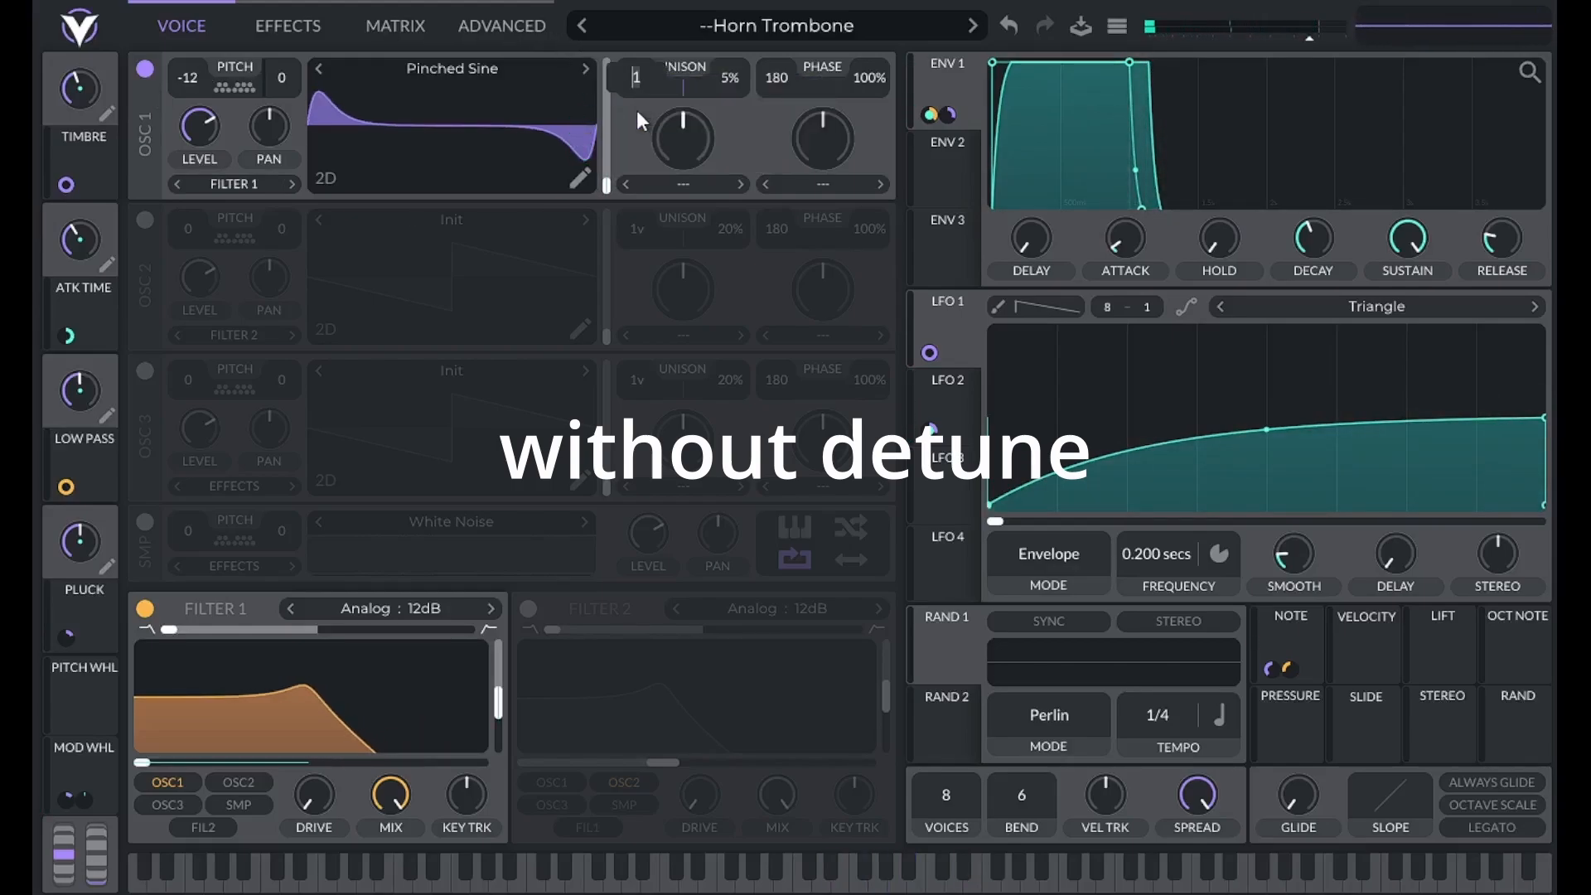
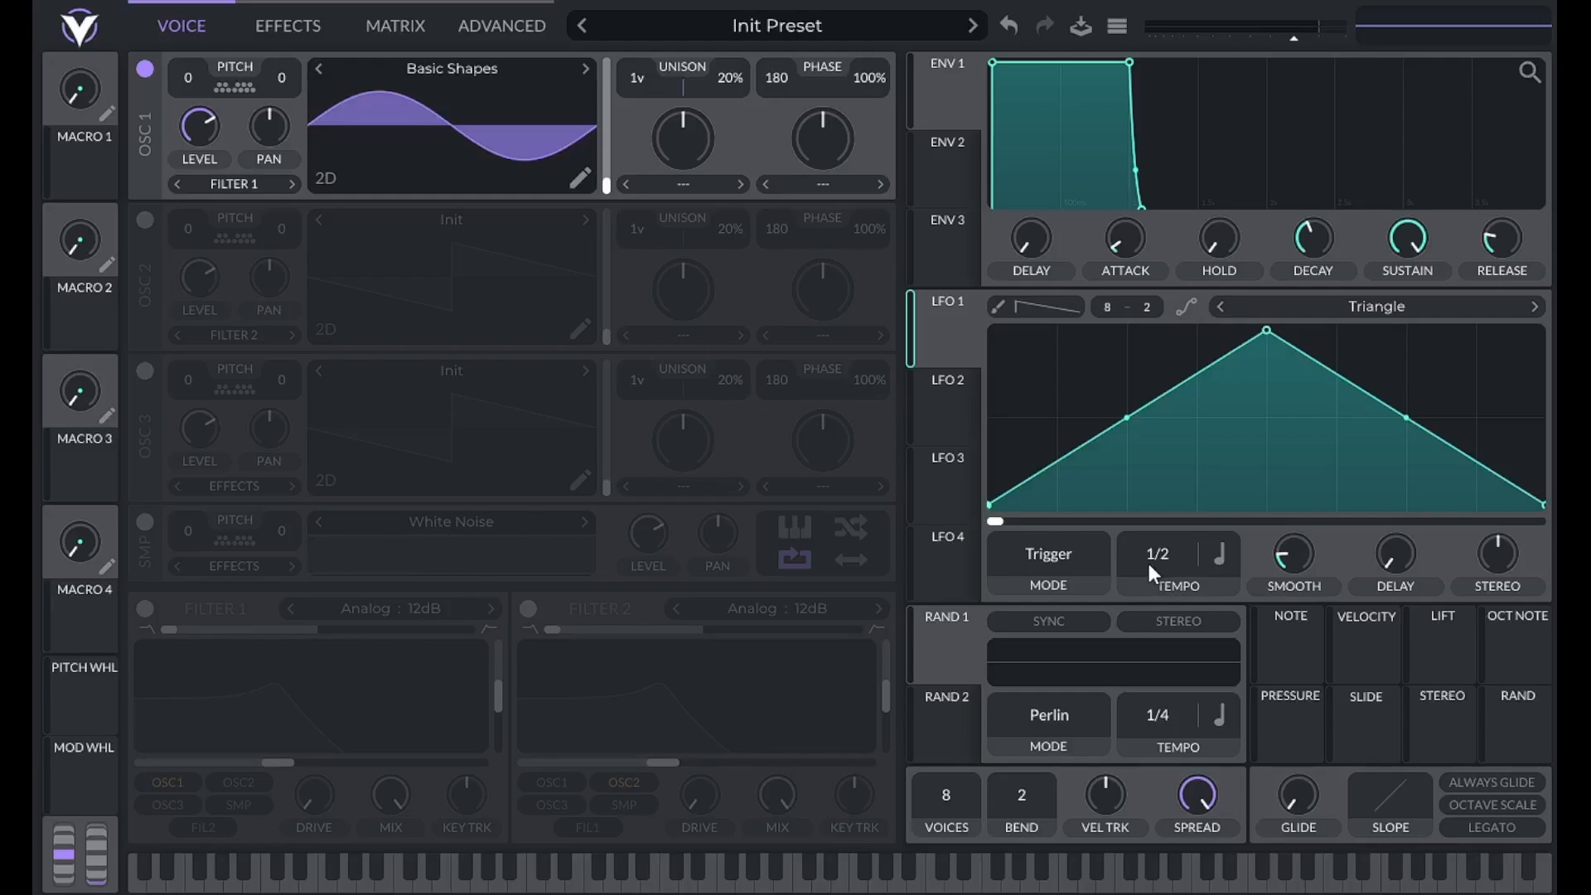
Try LFO 1's rate in Seconds and Keytrack modes and return it to Tempo.
drag(1149, 564, 1170, 548)
drag(1189, 425, 1191, 529)
click(1216, 554)
click(1229, 597)
click(1222, 560)
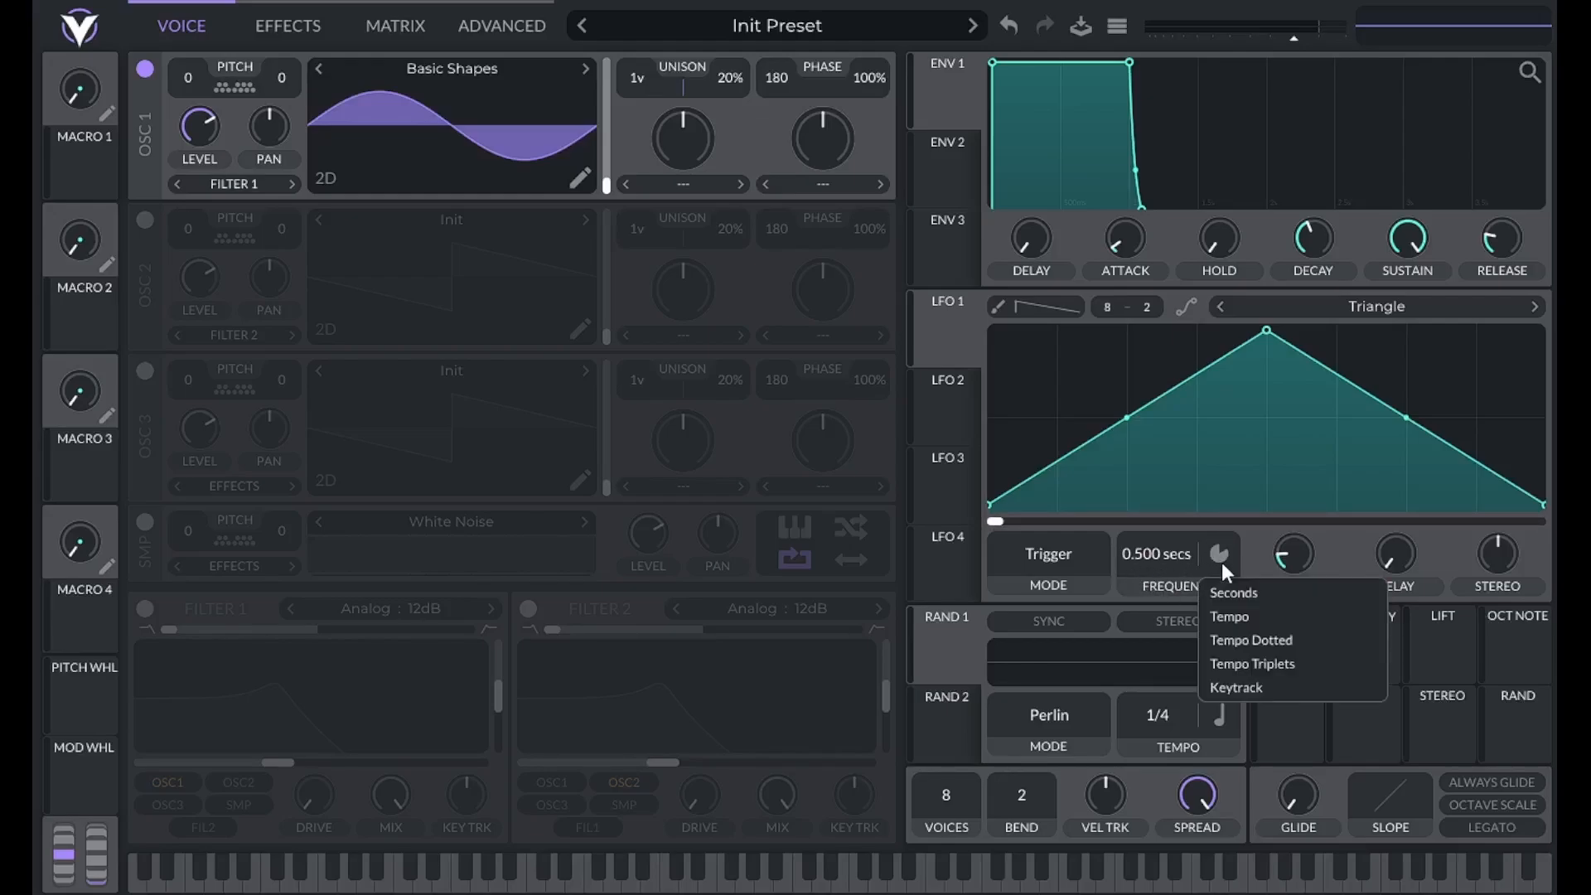
click(1237, 687)
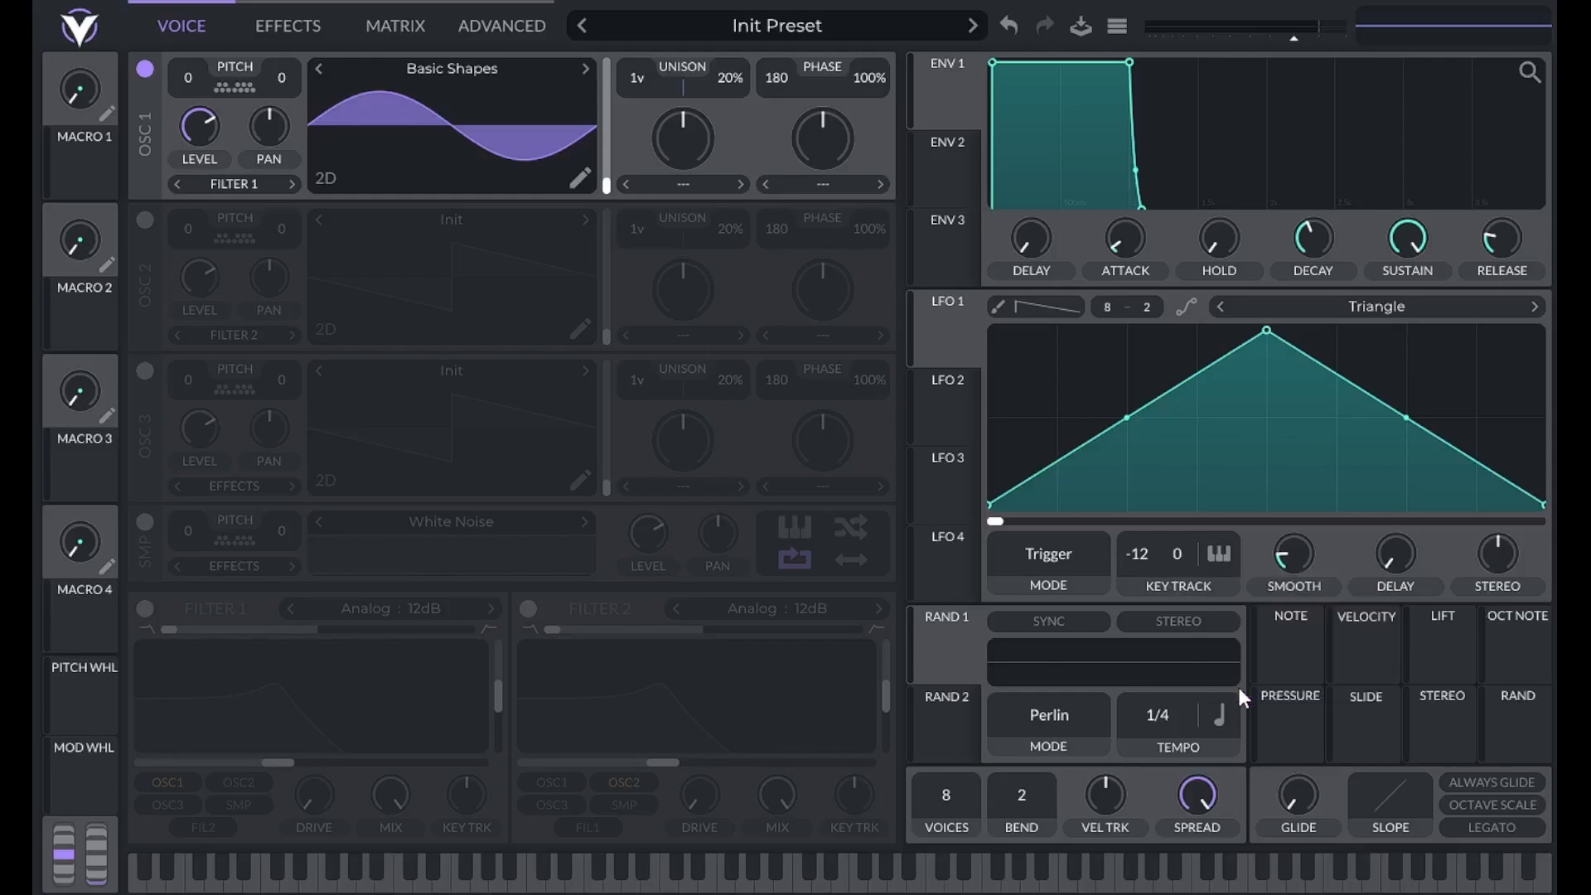
click(1209, 557)
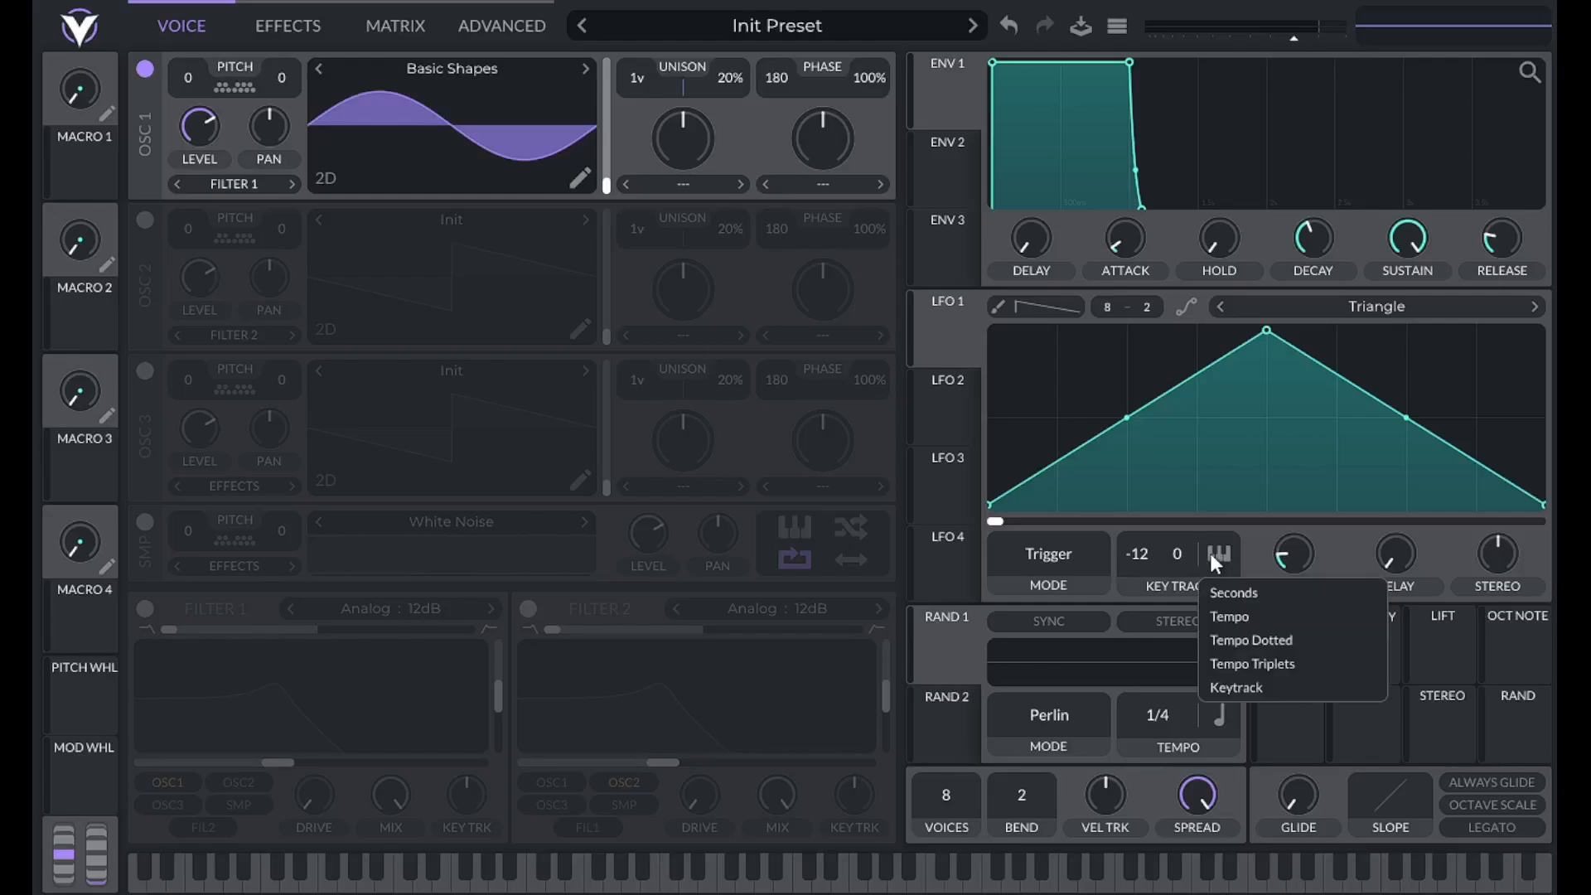
click(1223, 619)
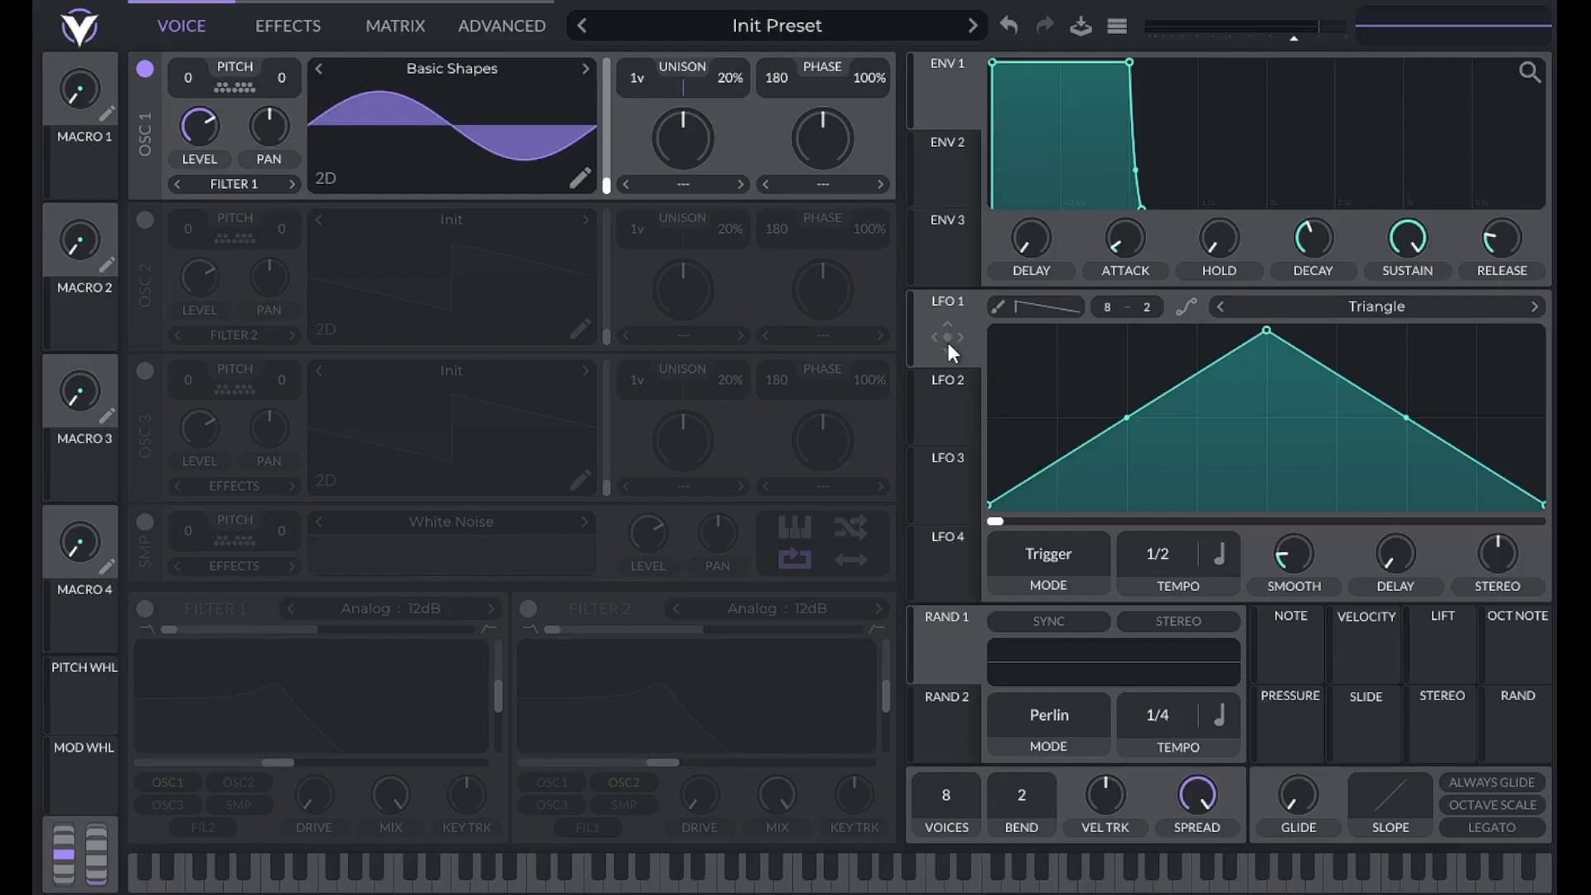
Modulate oscillator 1's fine tuning with LFO 1, using bipolar modulation with an amount of 2.000.
drag(948, 342, 276, 73)
right_click(929, 353)
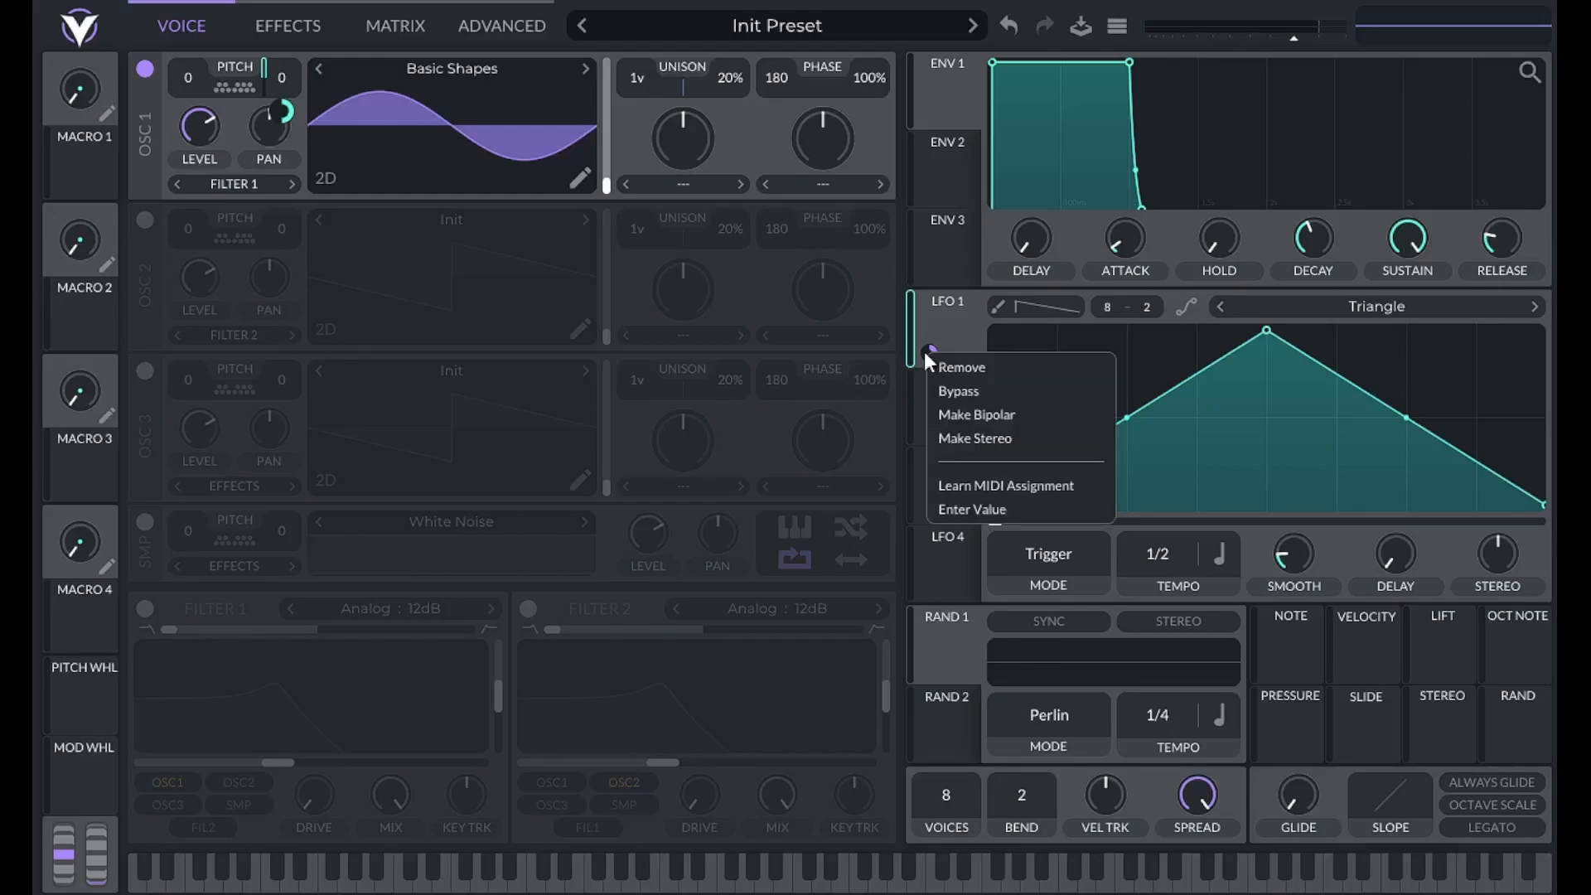
click(1062, 415)
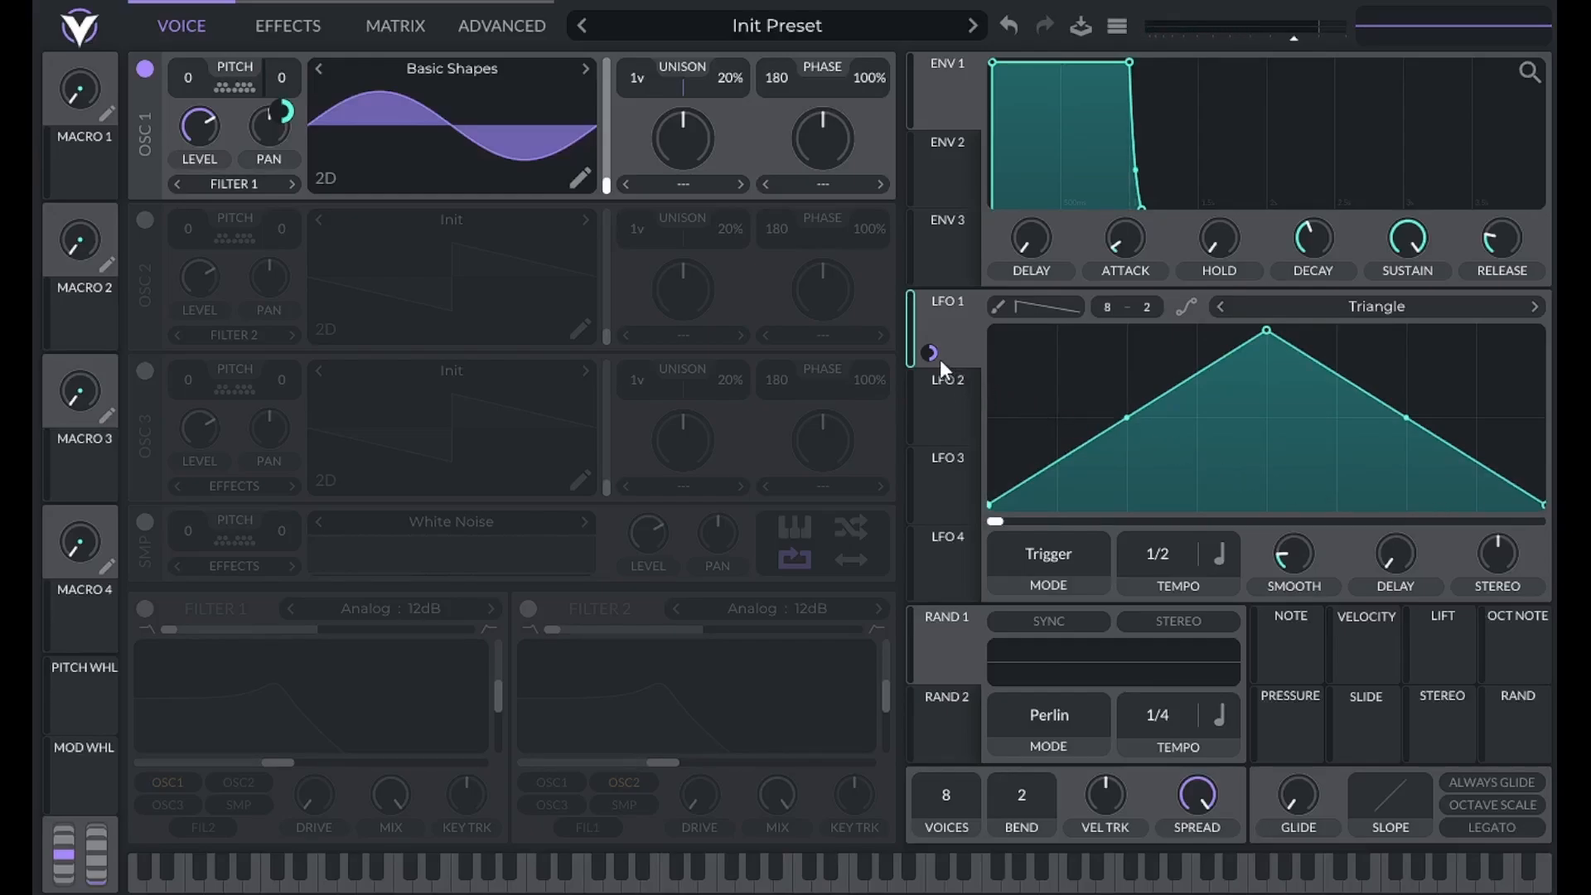
mouse_move(931, 357)
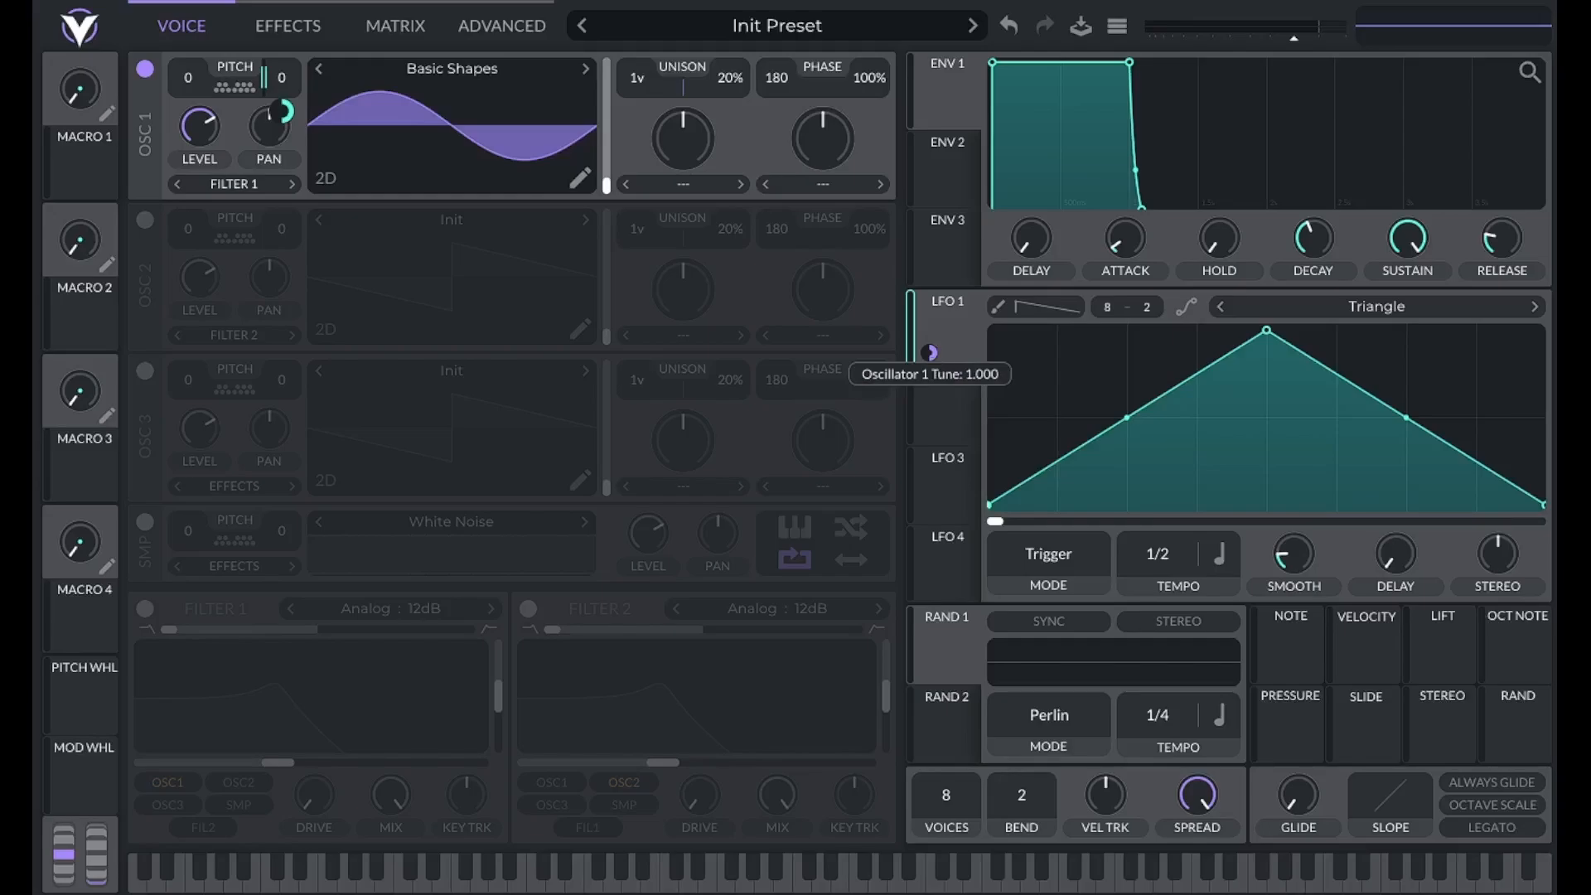
drag(931, 357, 932, 340)
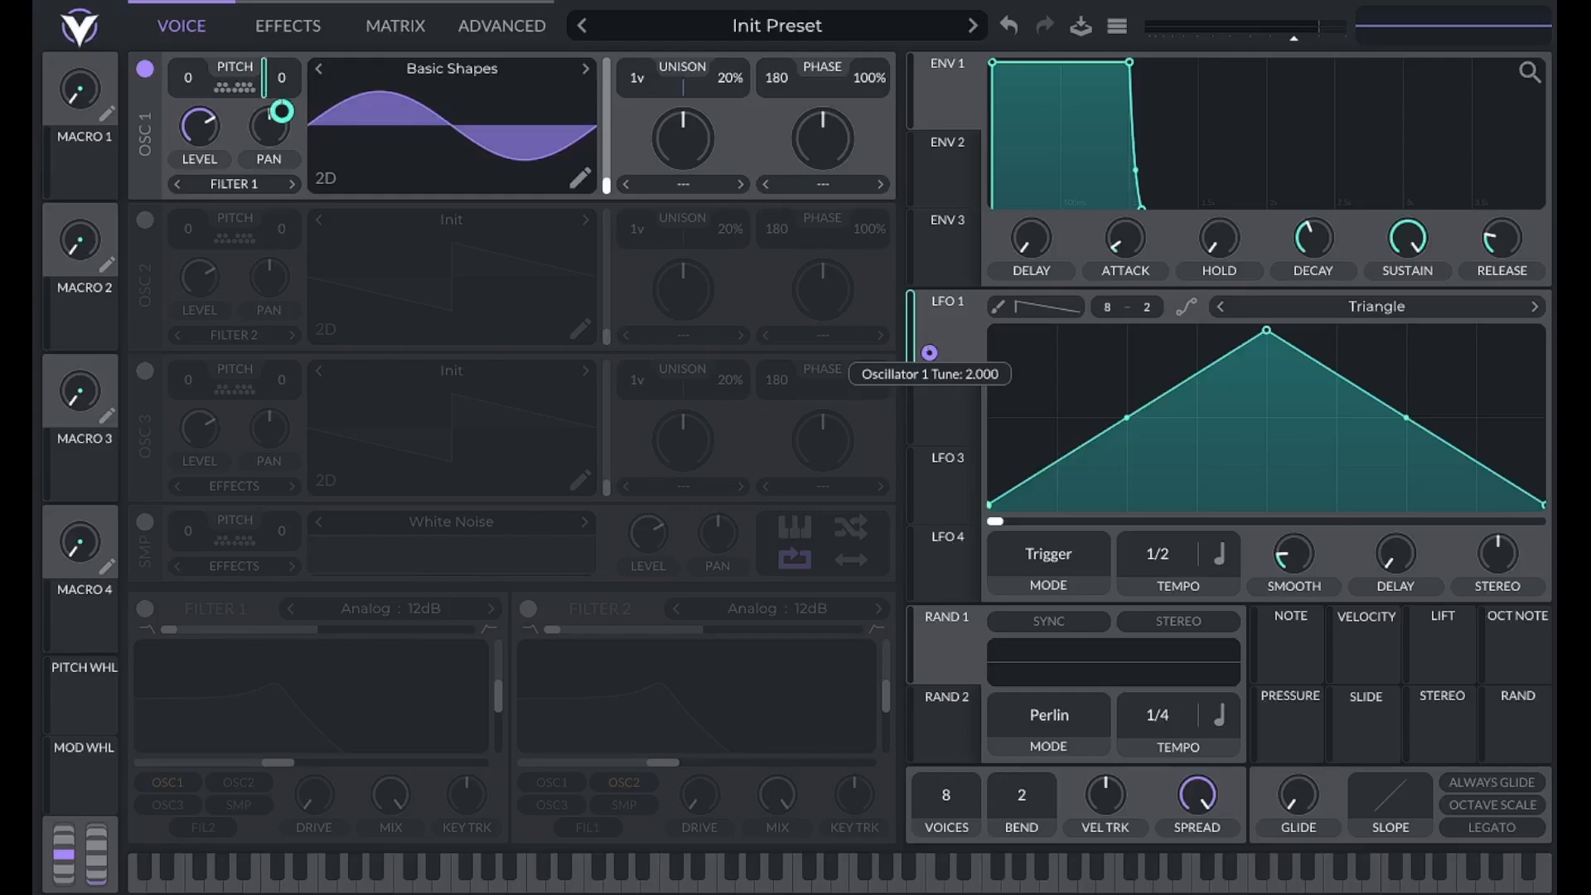
right_click(931, 356)
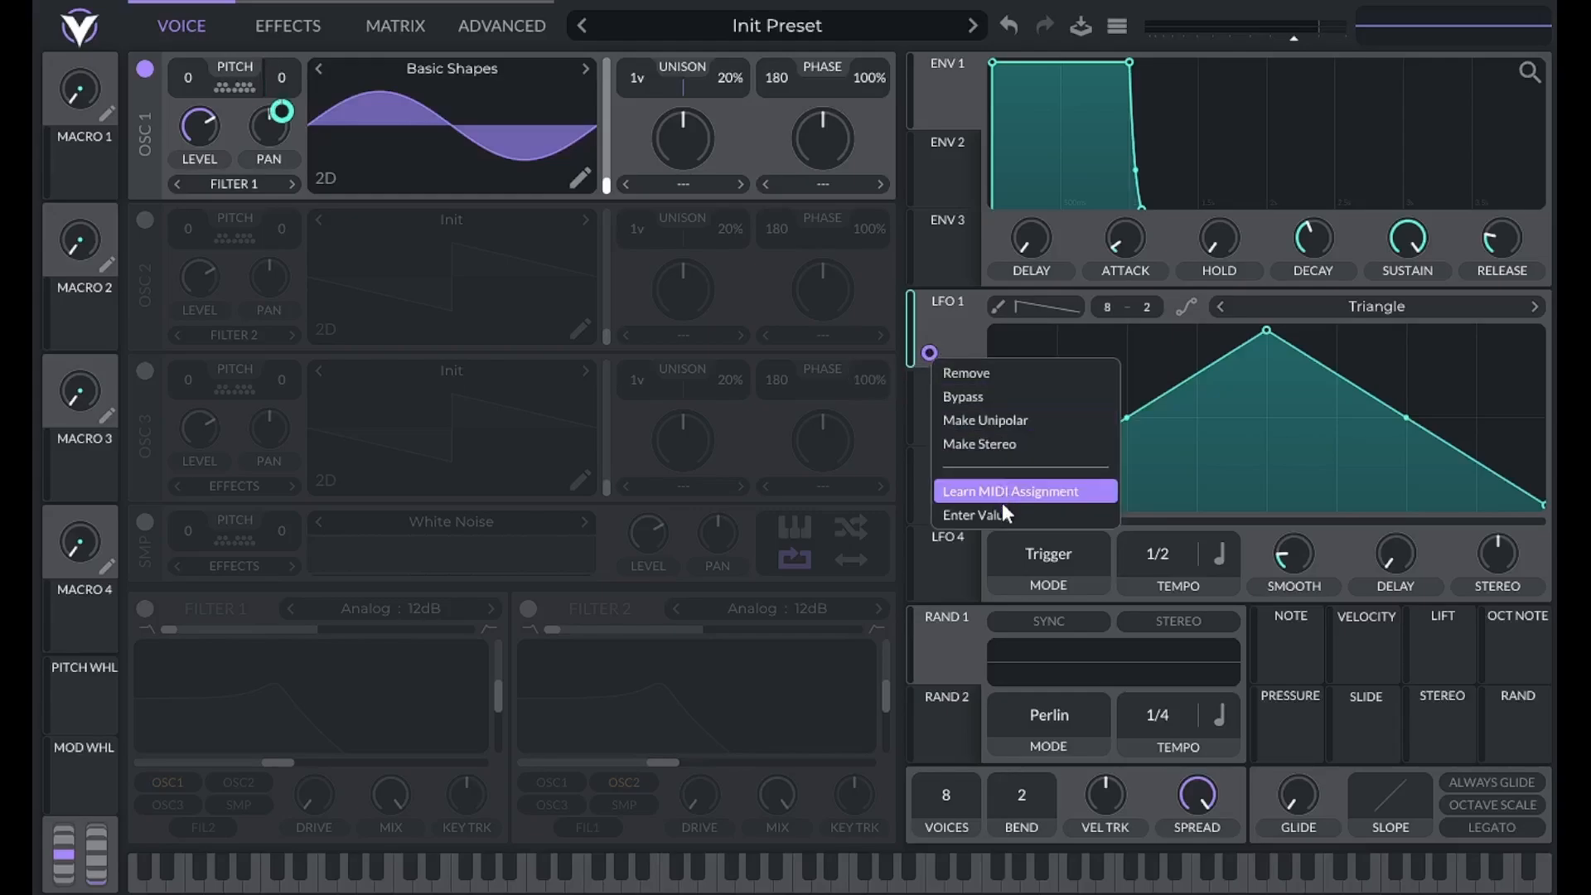
click(962, 340)
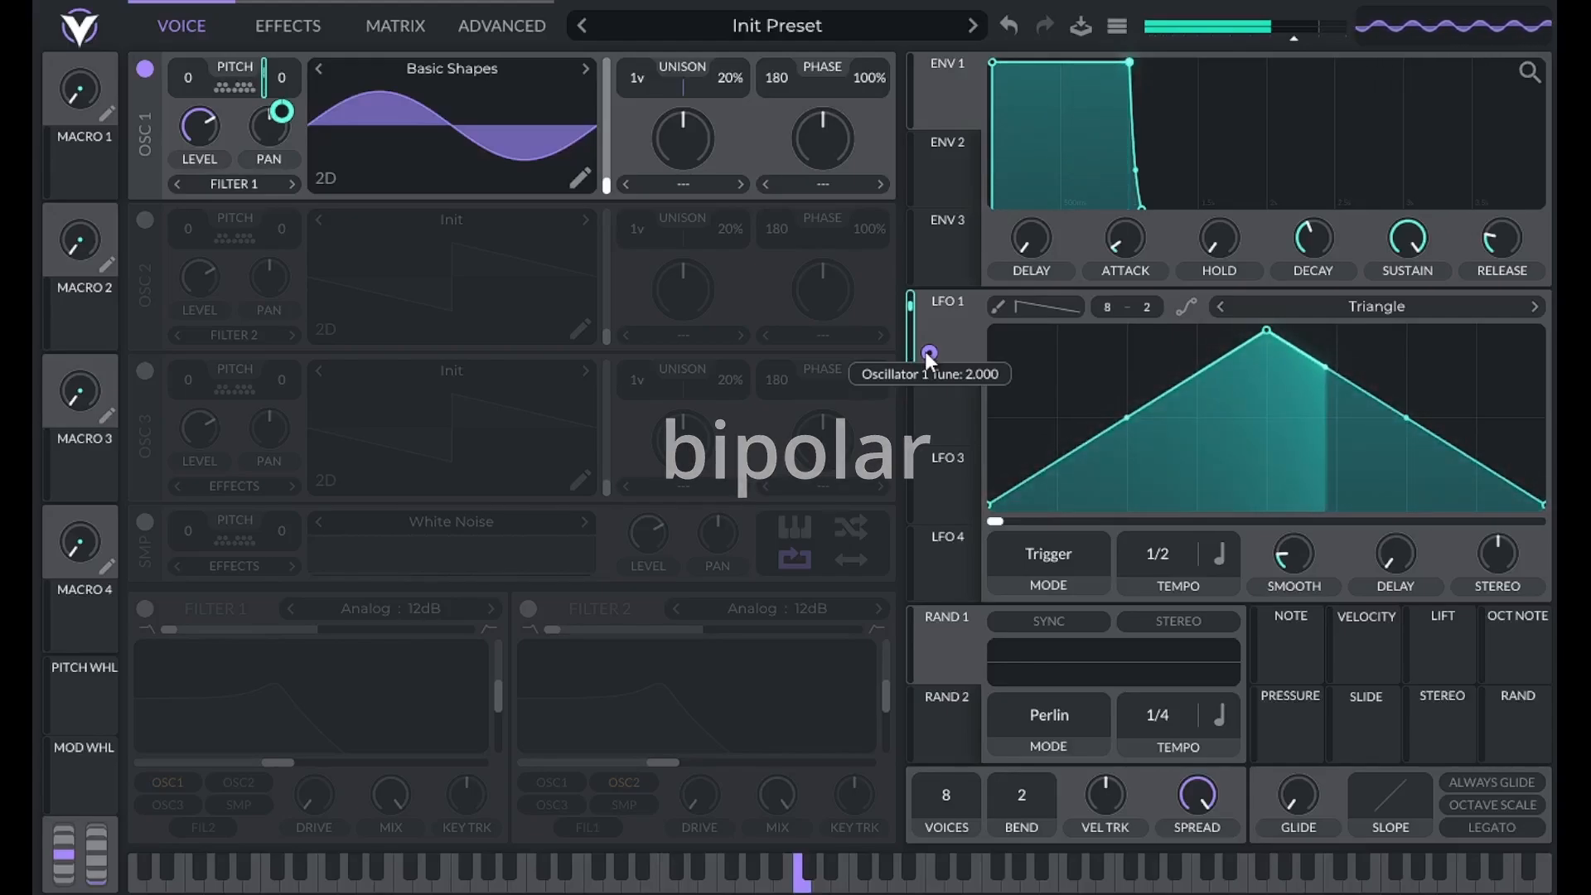
Switch LFO 1's modulation of oscillator 1's tune to unipolar for comparison and back to bipolar.
right_click(926, 353)
click(967, 413)
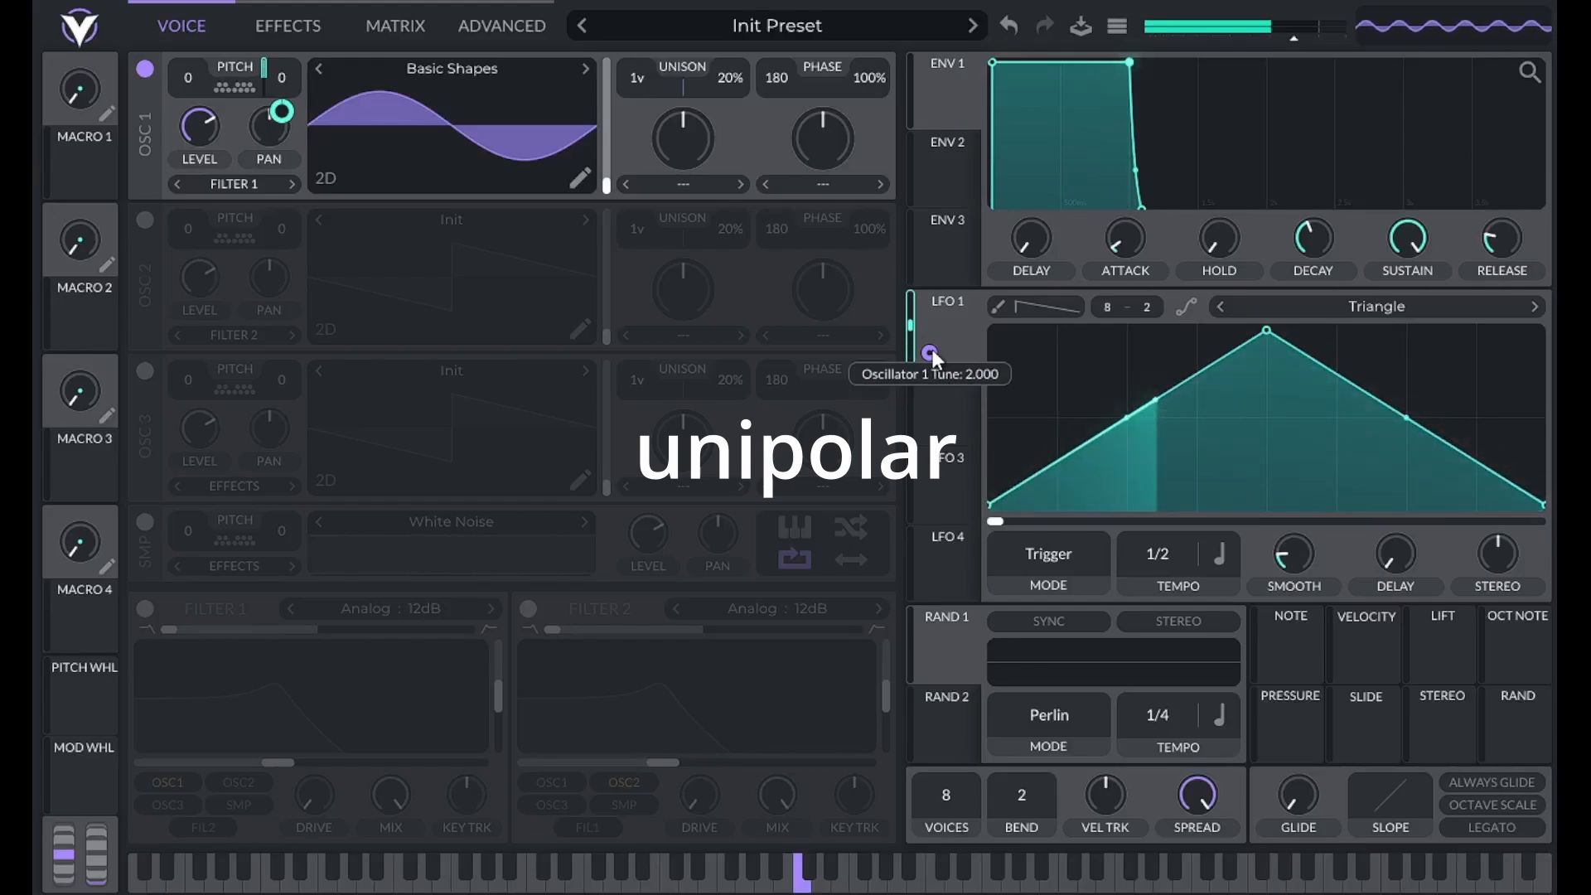
right_click(932, 350)
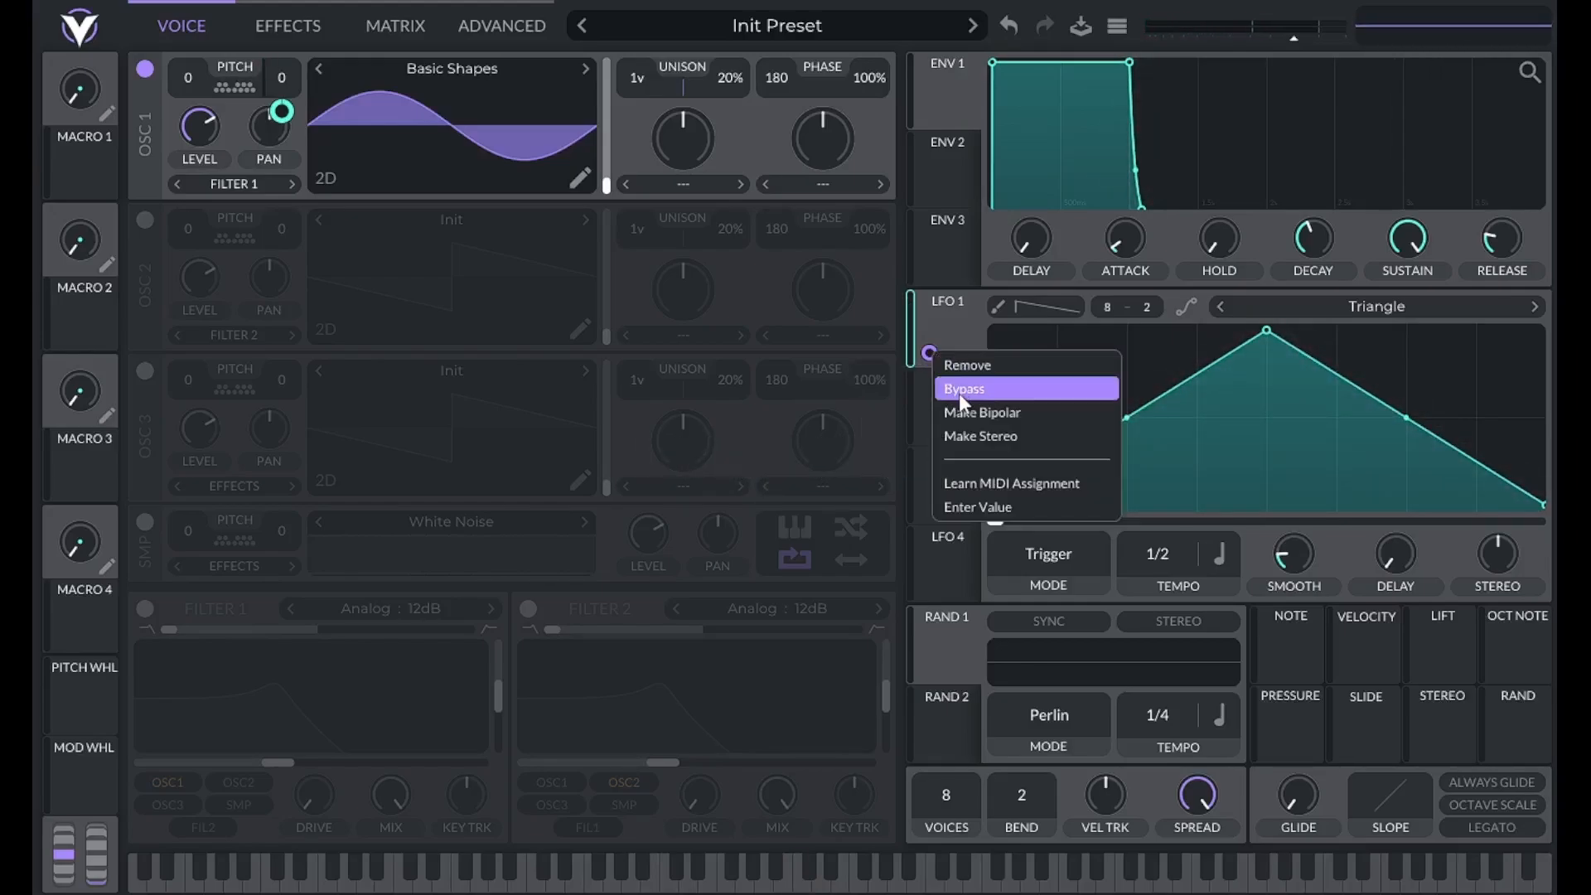
click(962, 408)
Set LFO 1's modulation amount on oscillator 1's tune to 0.540 and its frequency to 0.2 seconds.
mouse_move(931, 351)
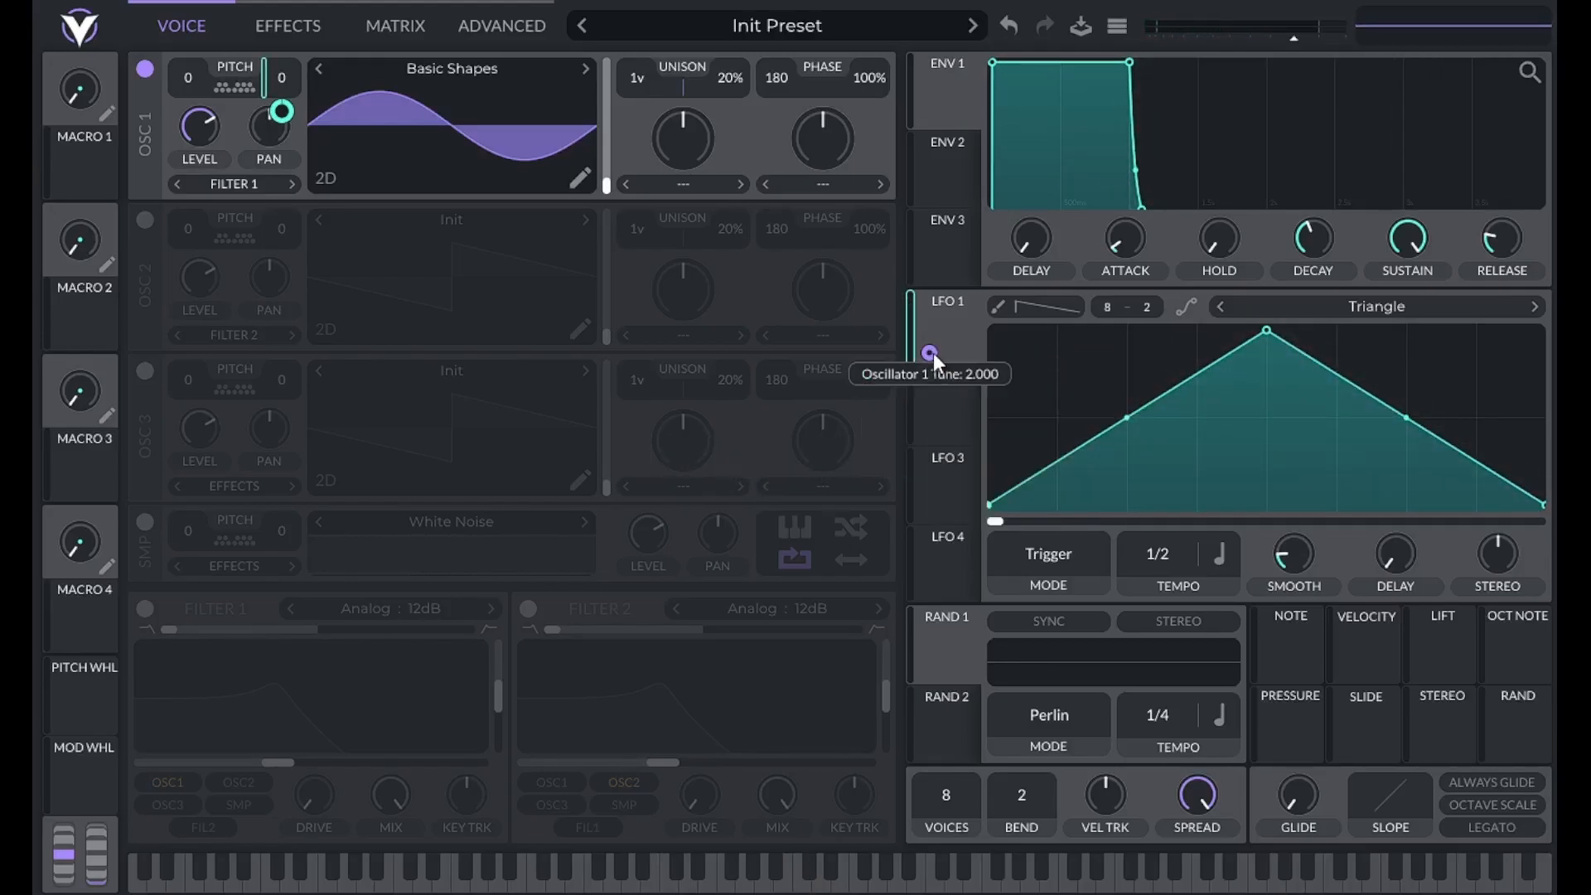
drag(930, 351, 930, 386)
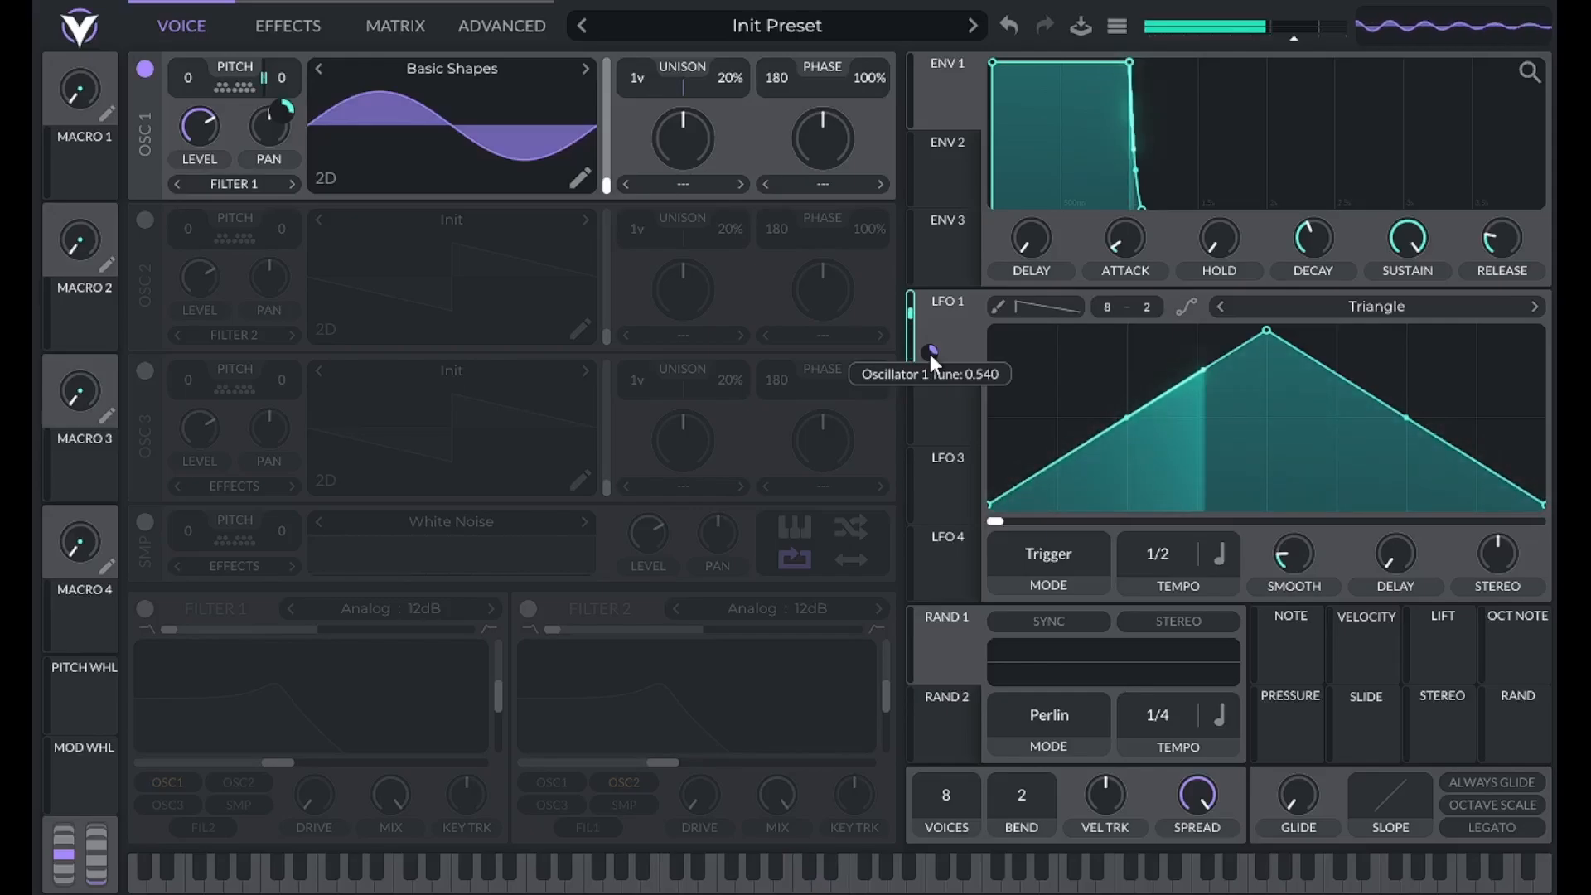
click(1215, 549)
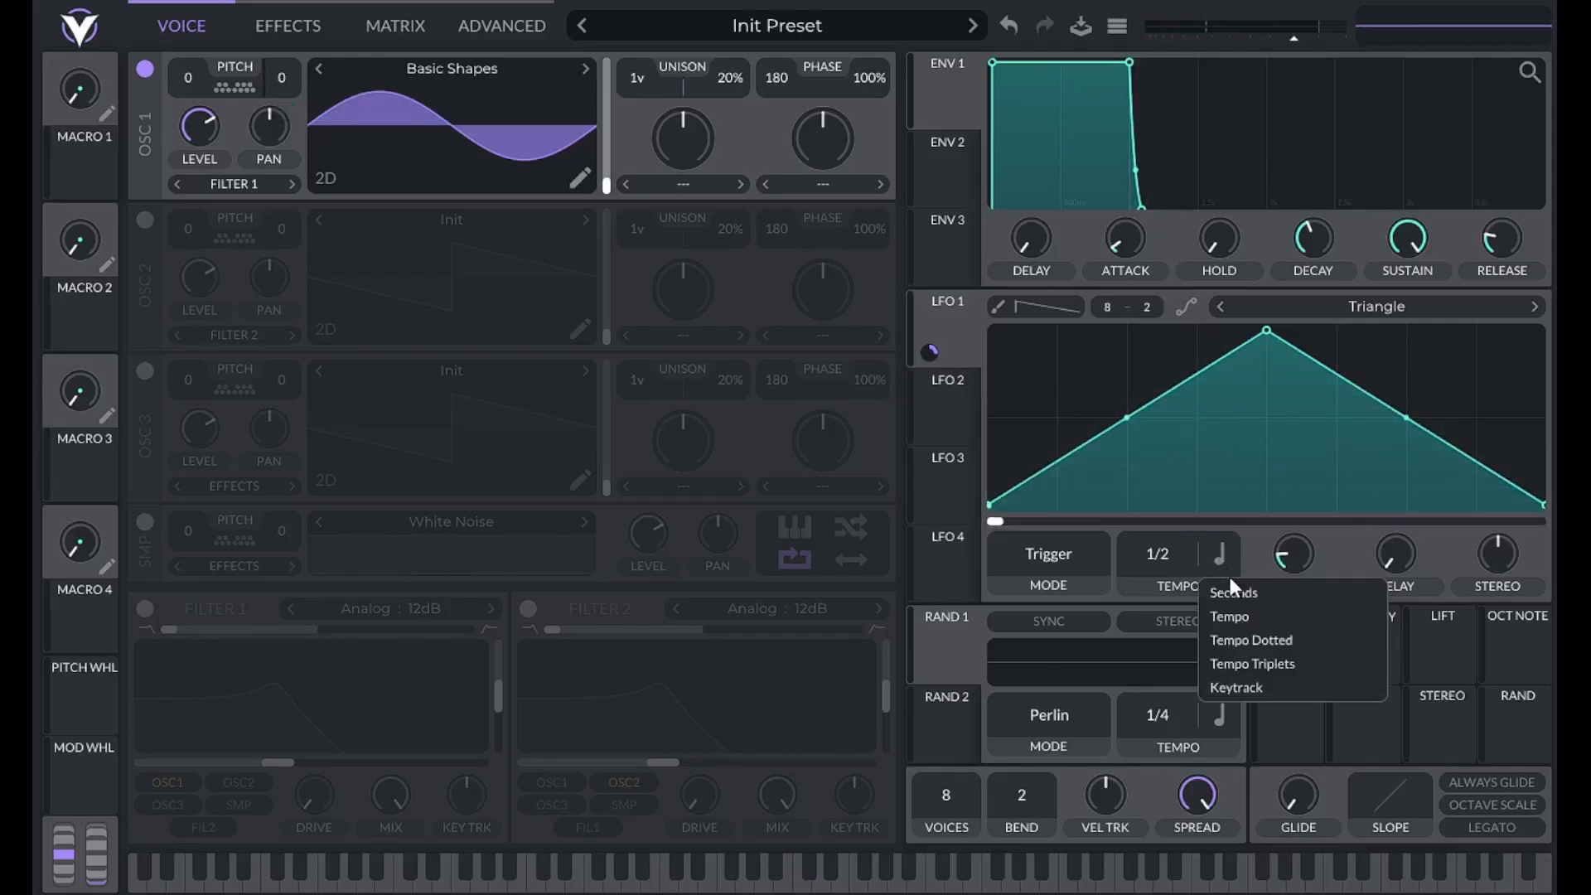
click(1284, 591)
right_click(1175, 550)
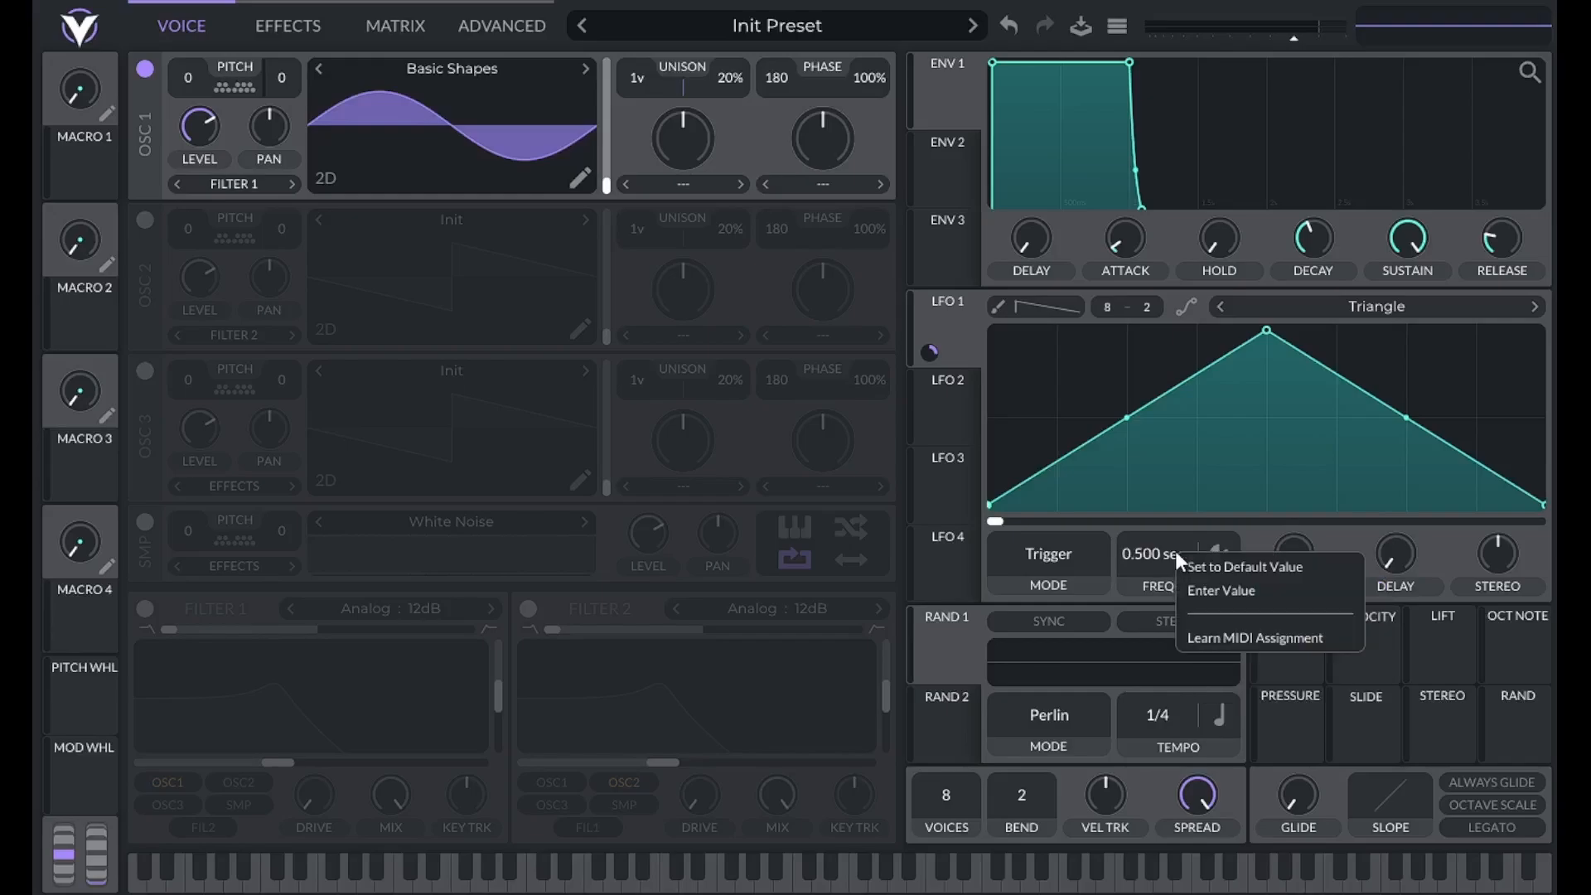
click(1208, 585)
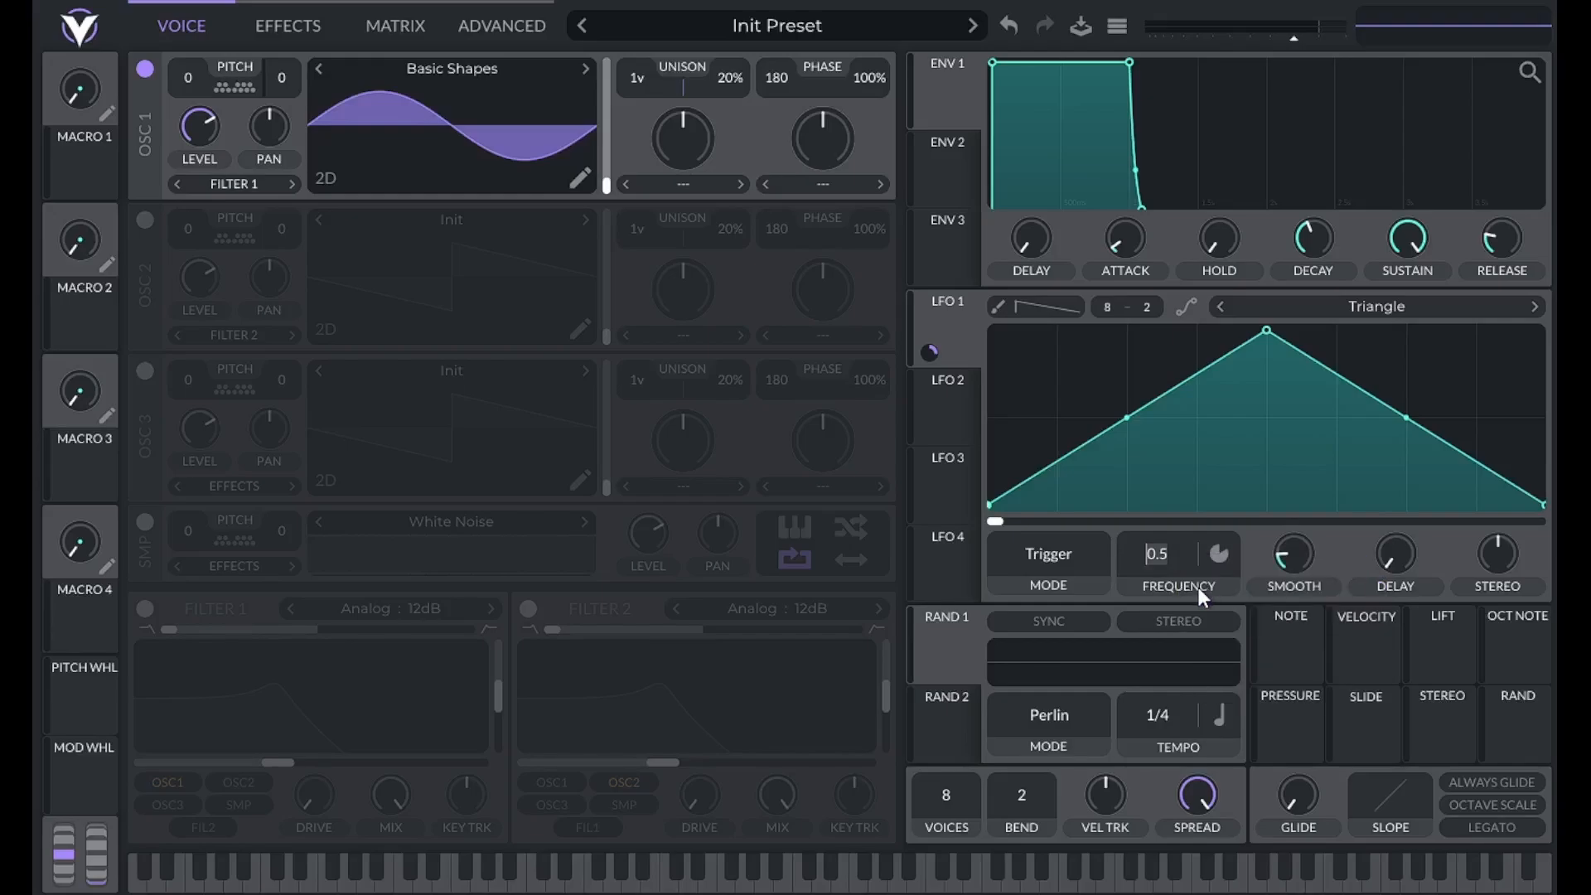
text(.2)
key(Return)
key(a)
click(1224, 558)
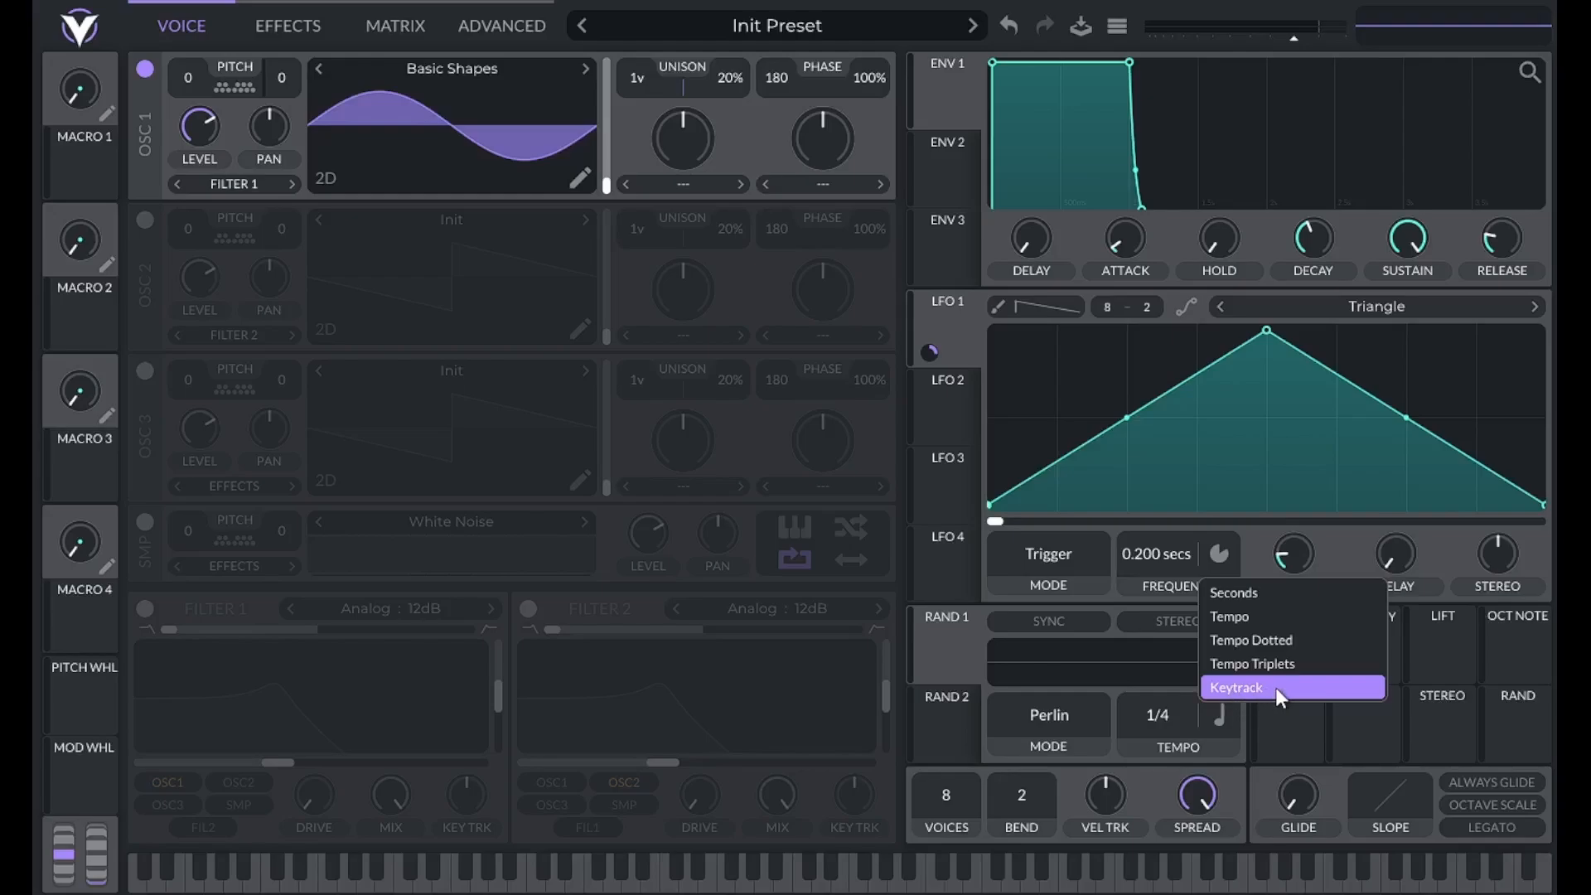
click(1155, 535)
Remove LFO 1's modulation of oscillator 1's tune and assign LFO 1 to oscillator 1's transpose instead.
mouse_move(932, 356)
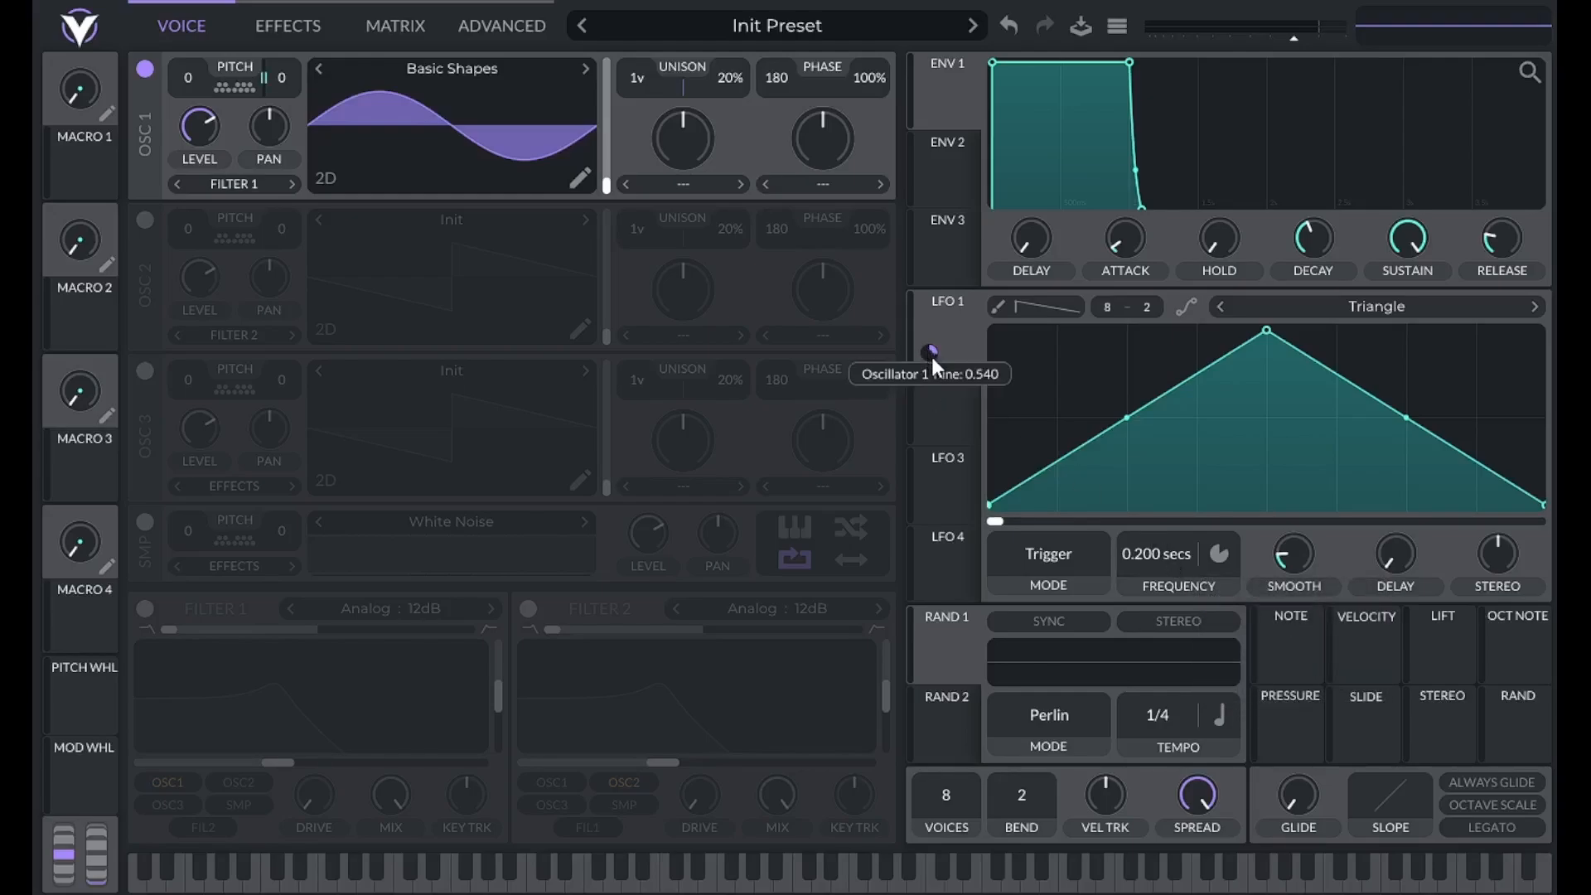
right_click(931, 357)
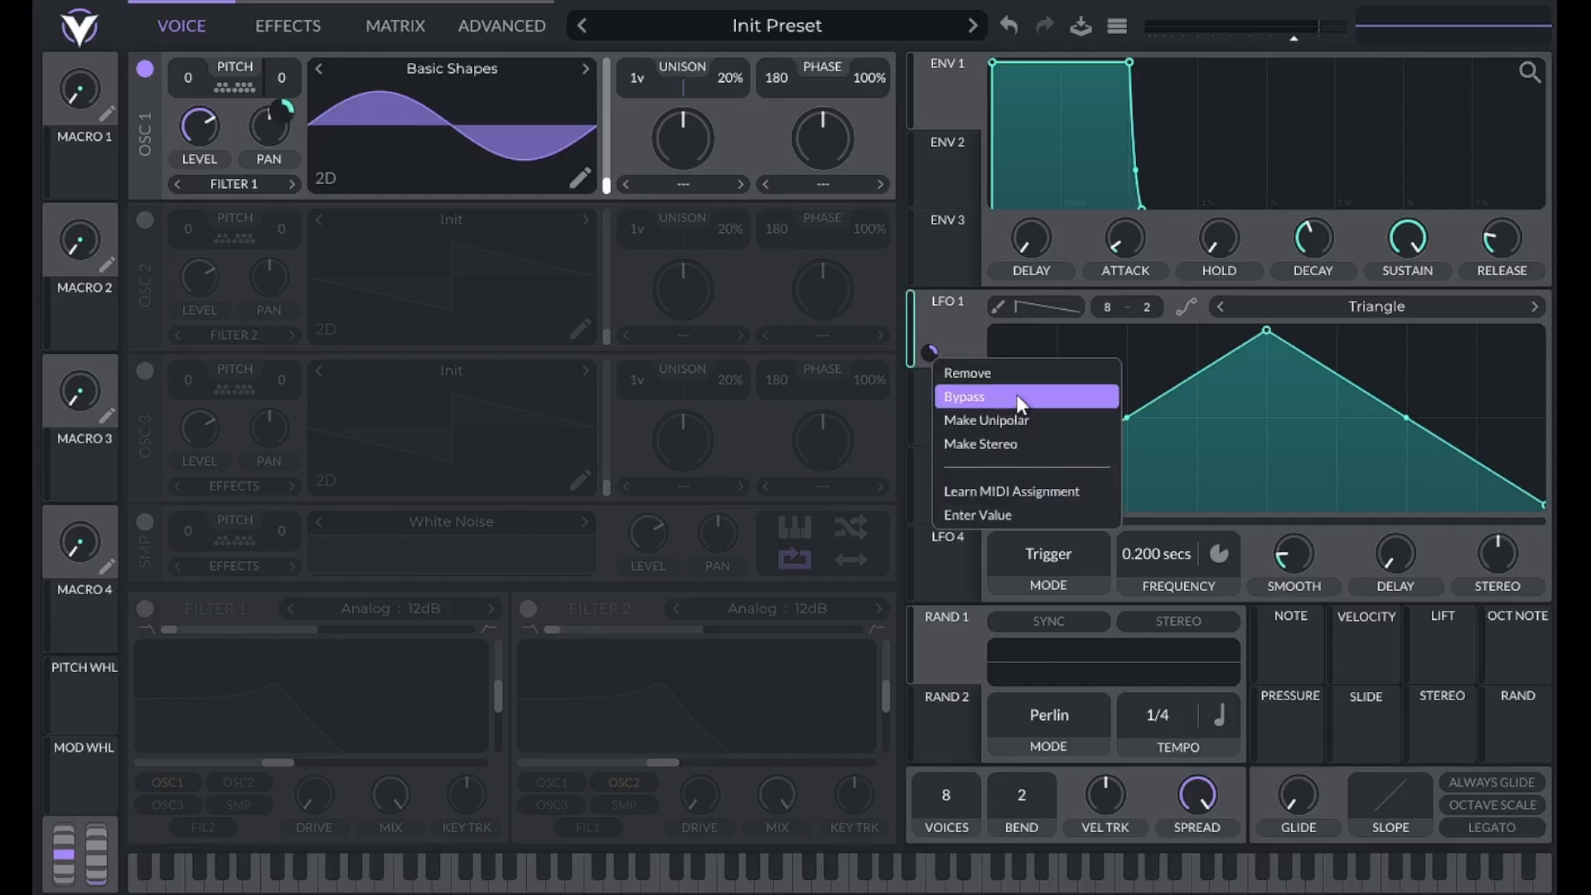
click(1021, 373)
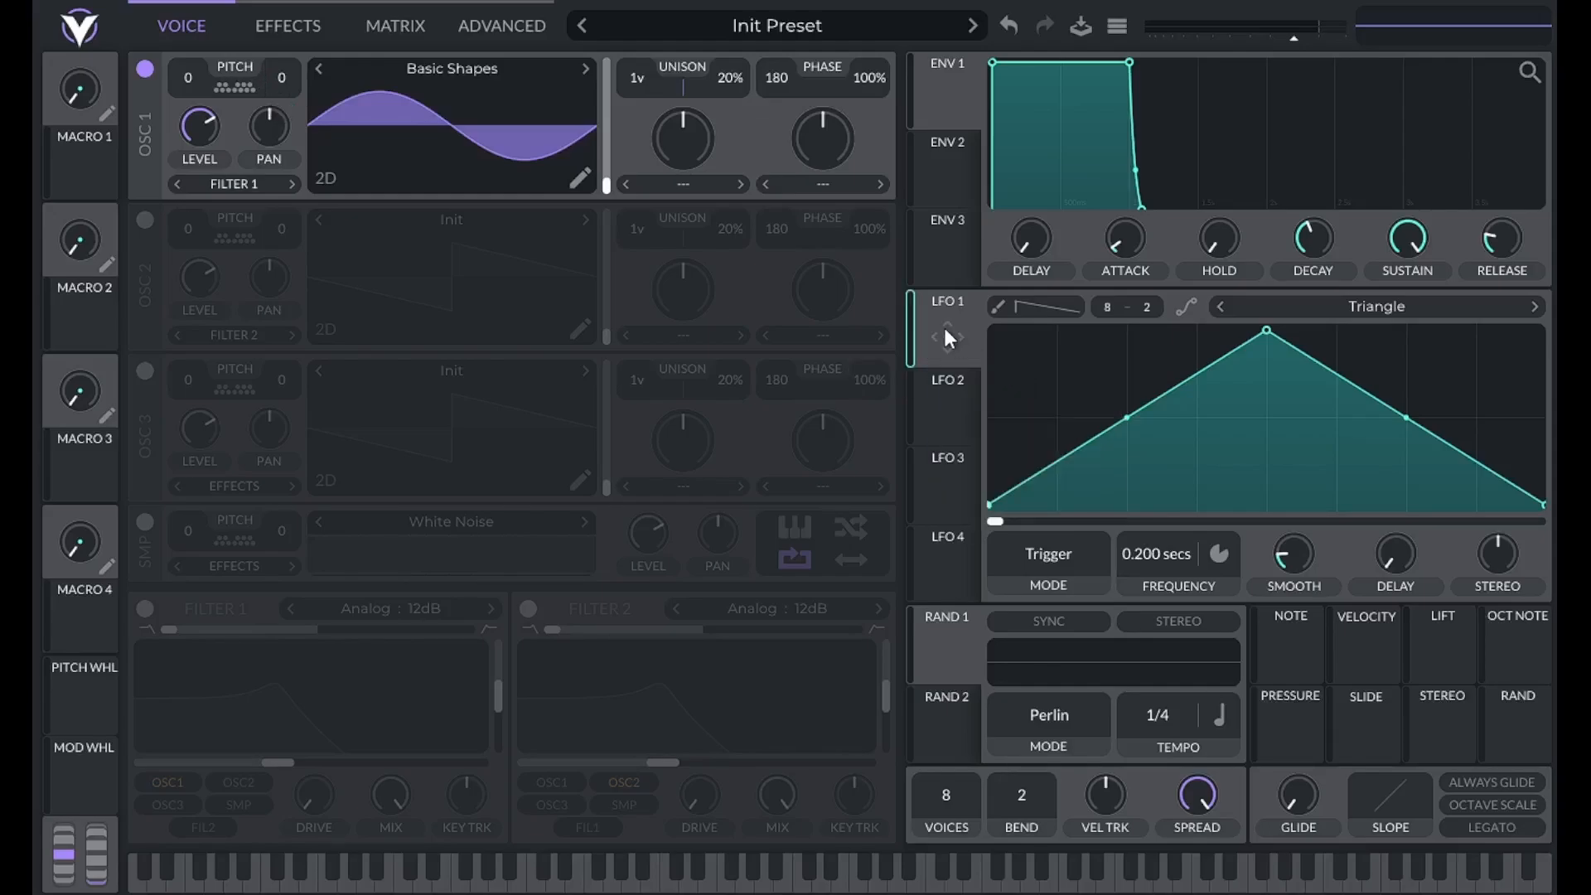
drag(948, 339, 187, 79)
Set LFO 1's frequency mode to Keytrack and raise its modulation of oscillator 1's transpose to the maximum.
click(1217, 553)
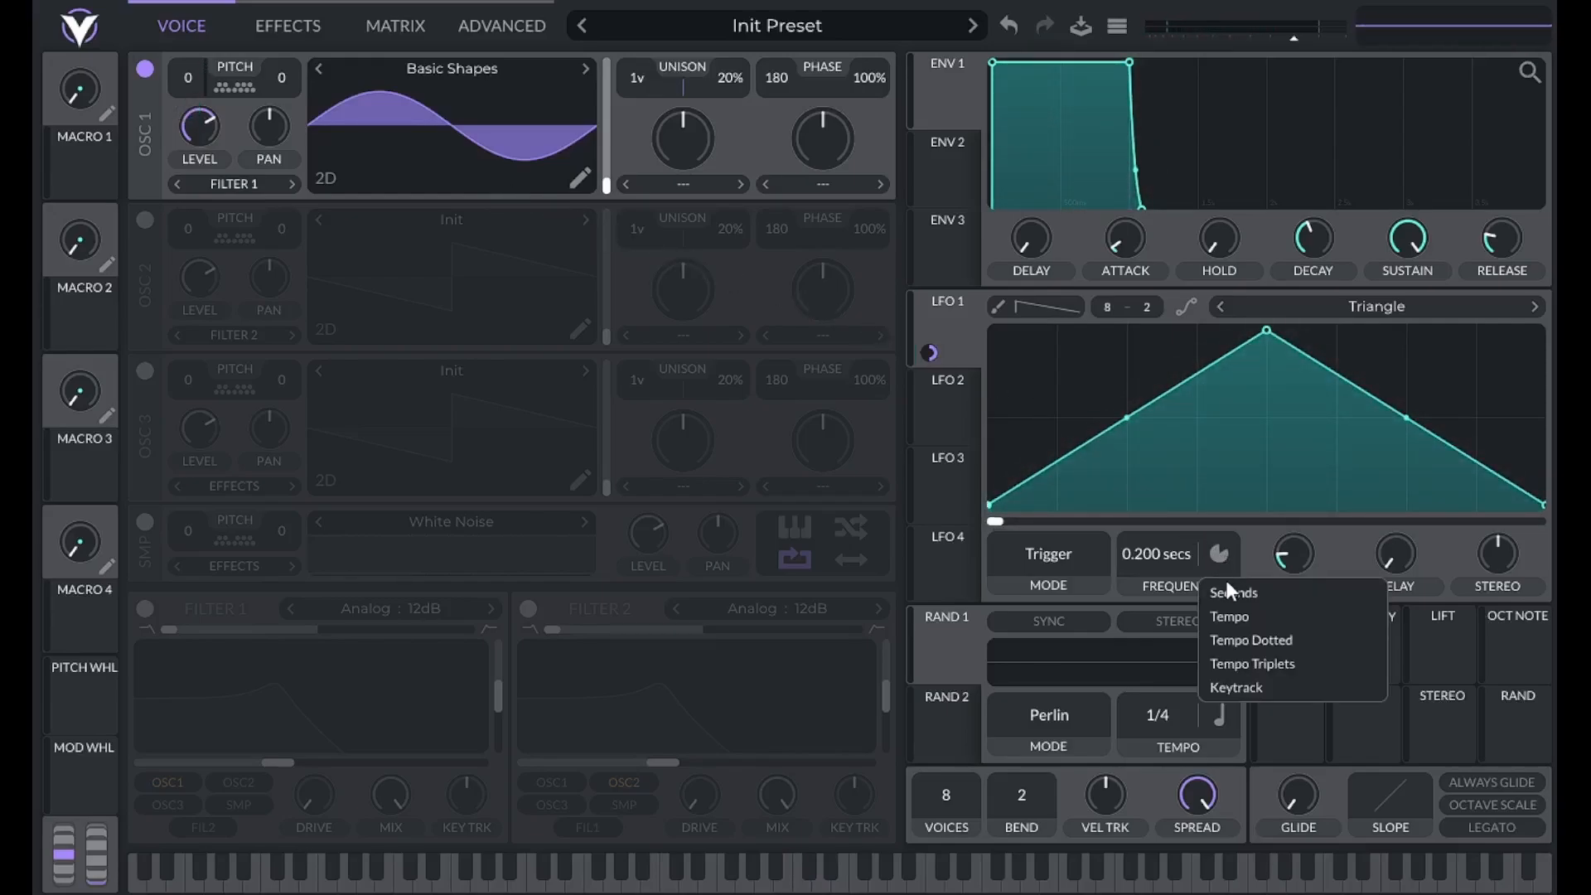
click(1250, 690)
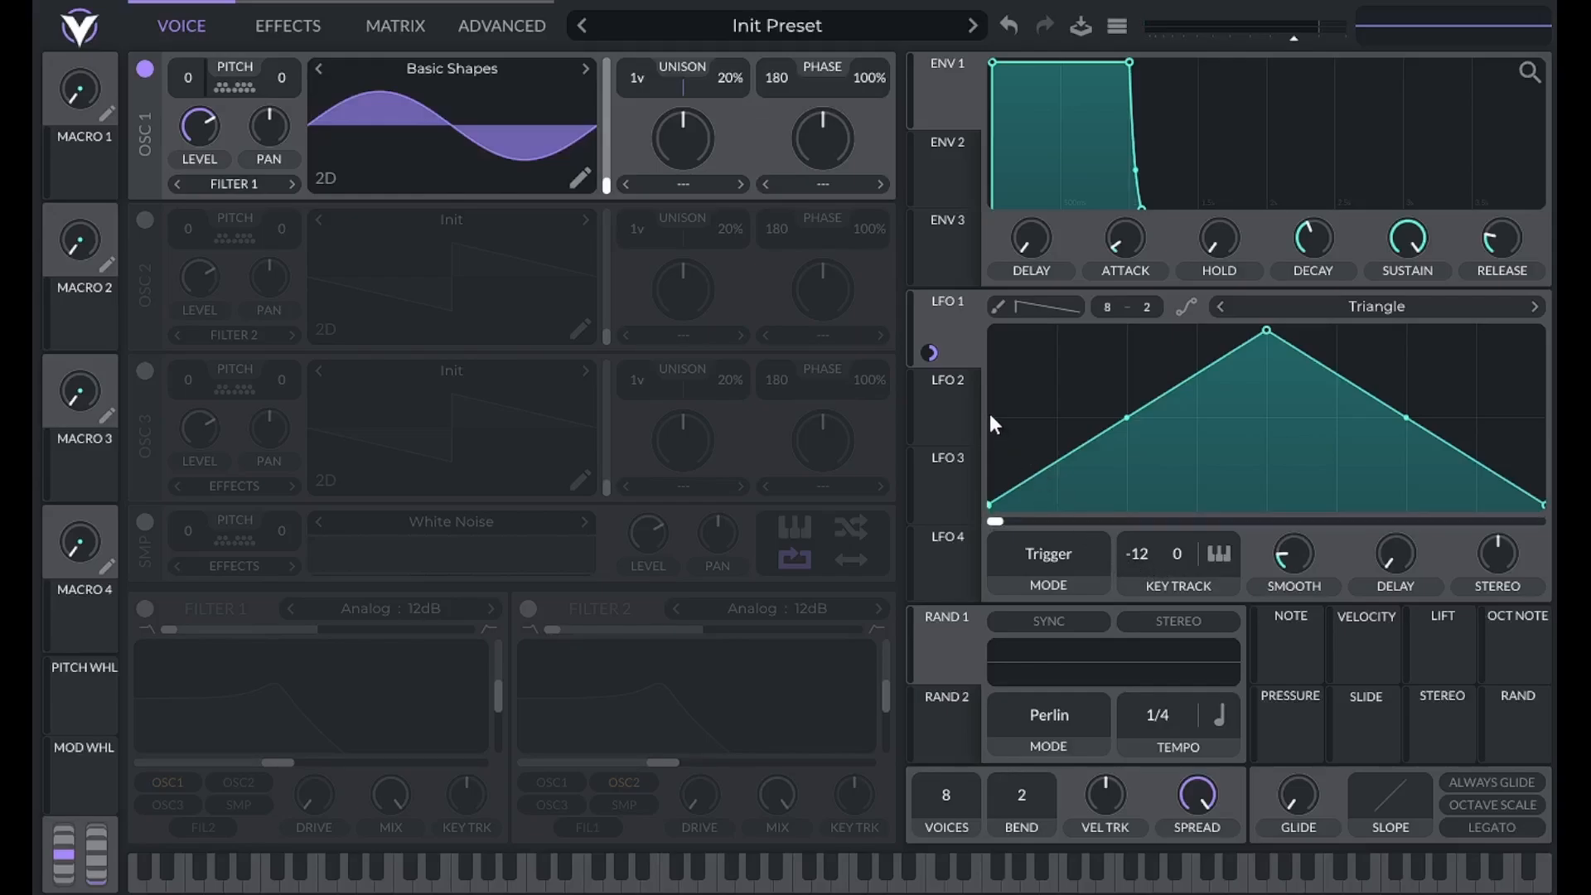
mouse_move(933, 353)
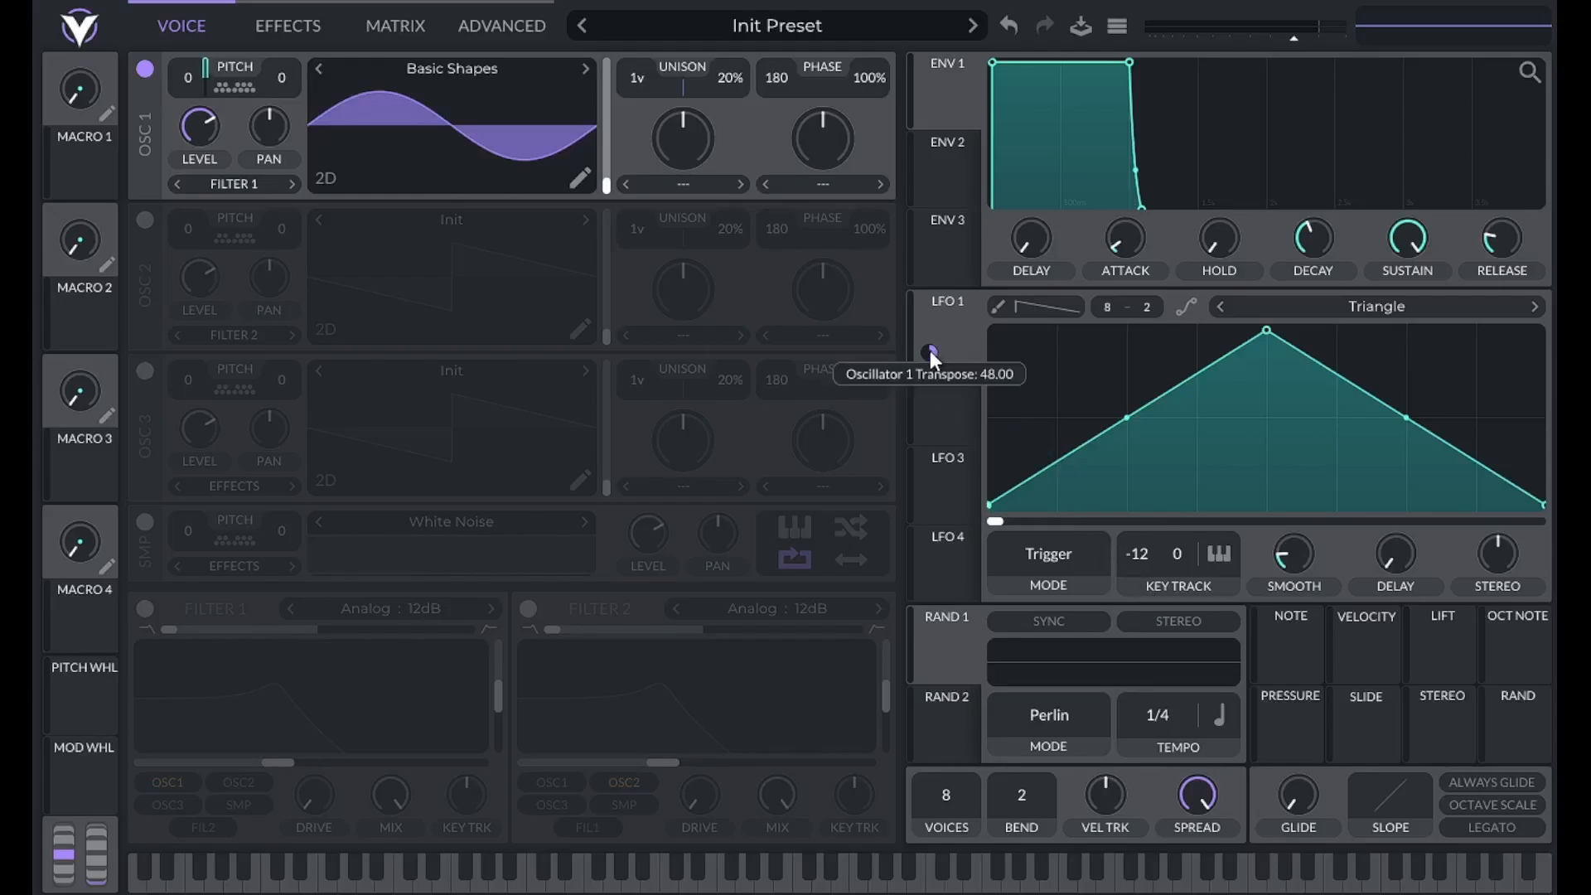
drag(930, 351, 930, 310)
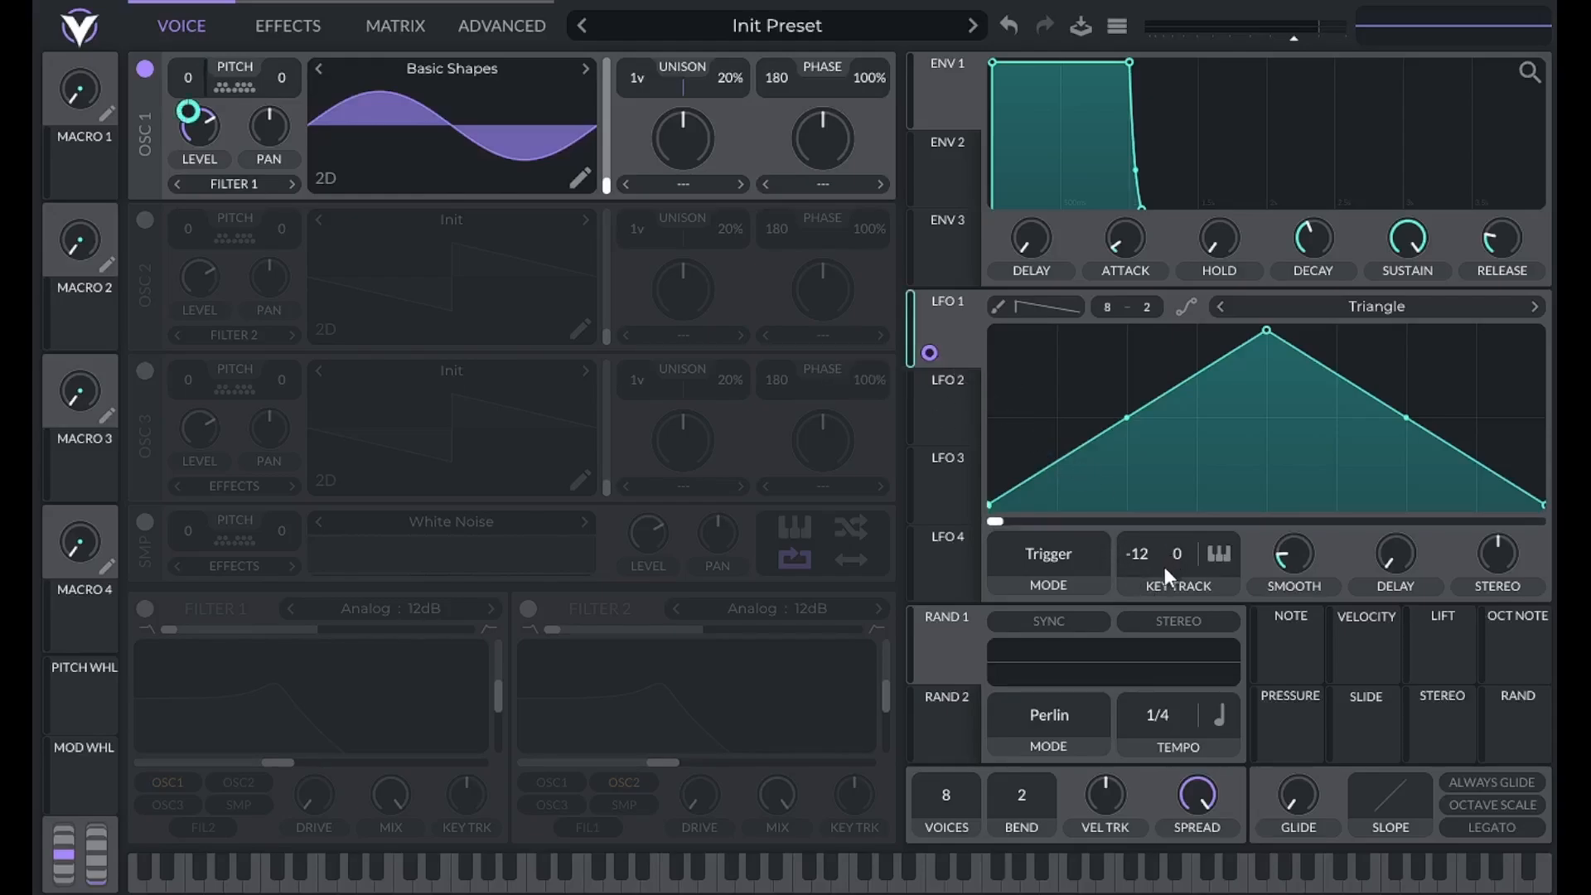
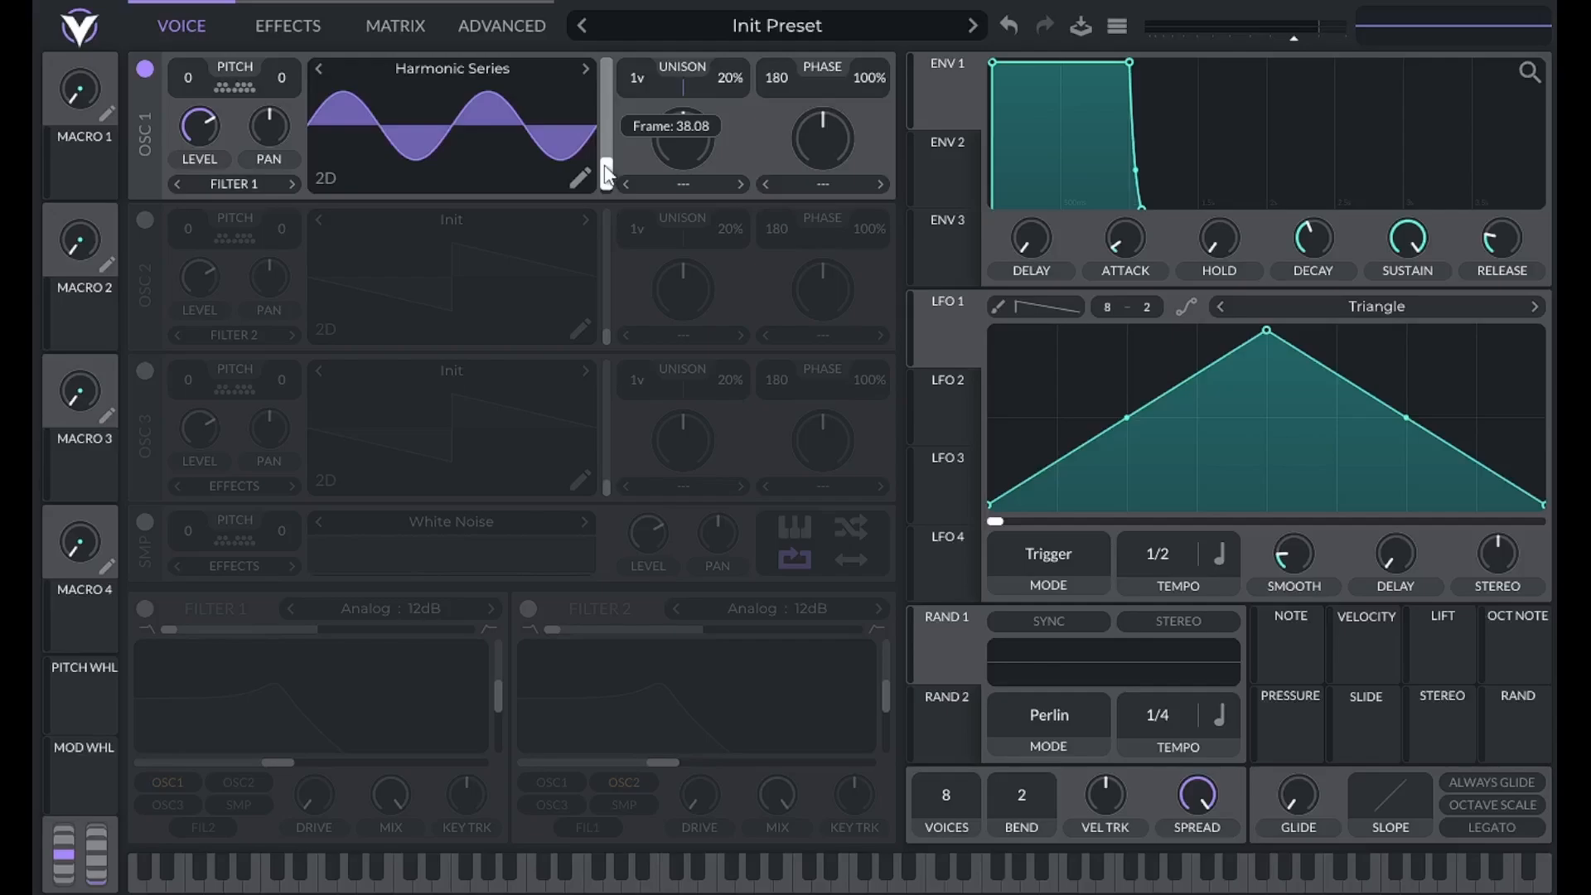
Sweep oscillator 1's Harmonic Series wavetable position up to about frame 46 and back to frame 0.
drag(604, 167, 604, 162)
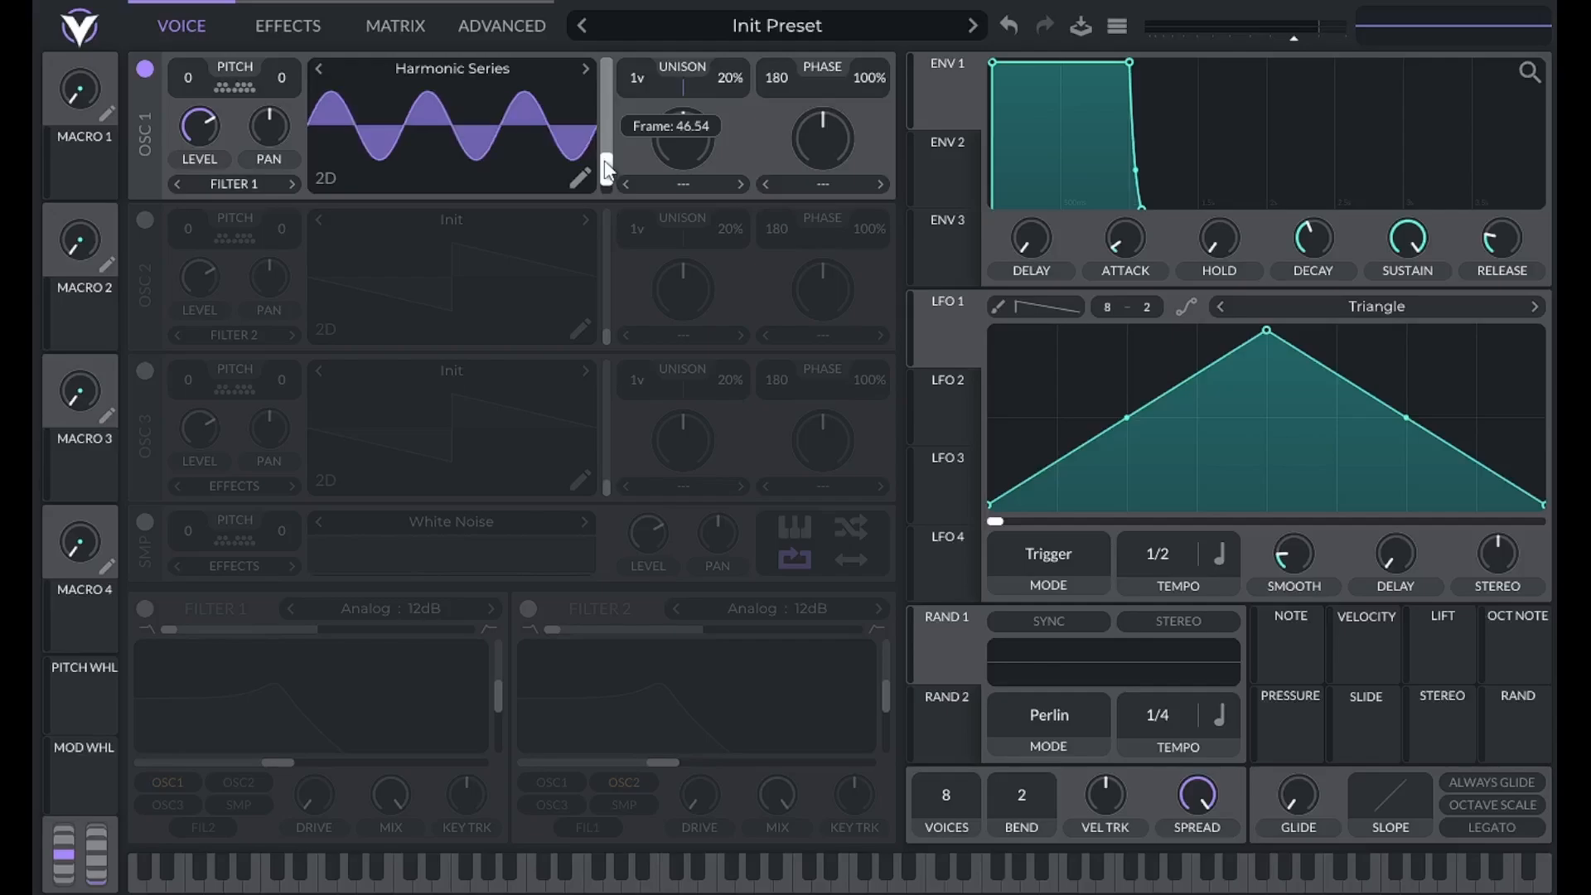
drag(607, 170, 599, 214)
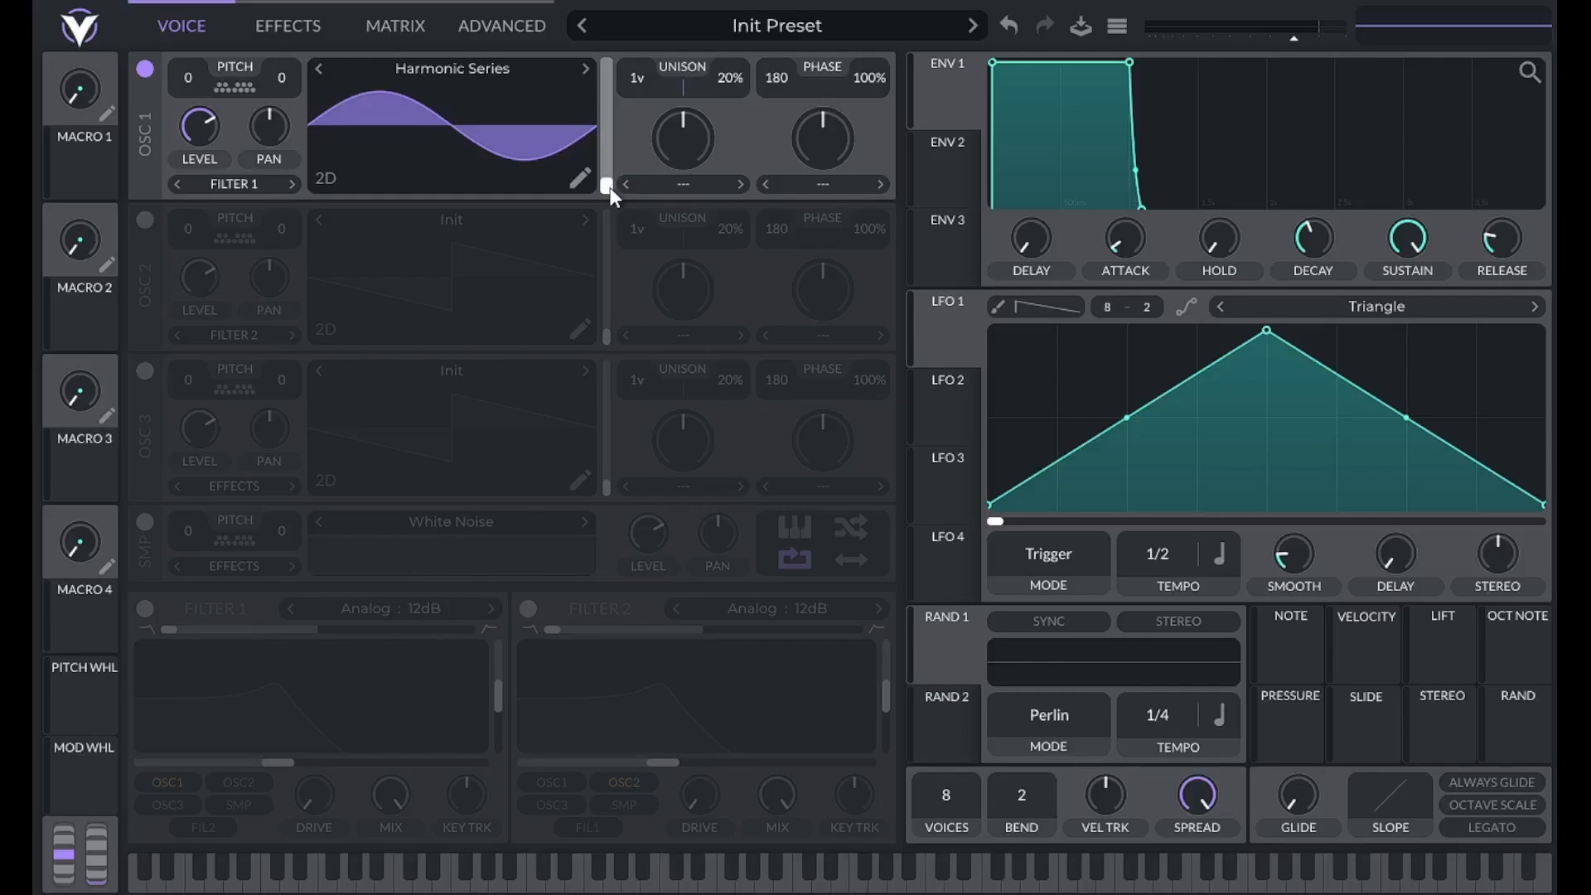
mouse_move(610, 187)
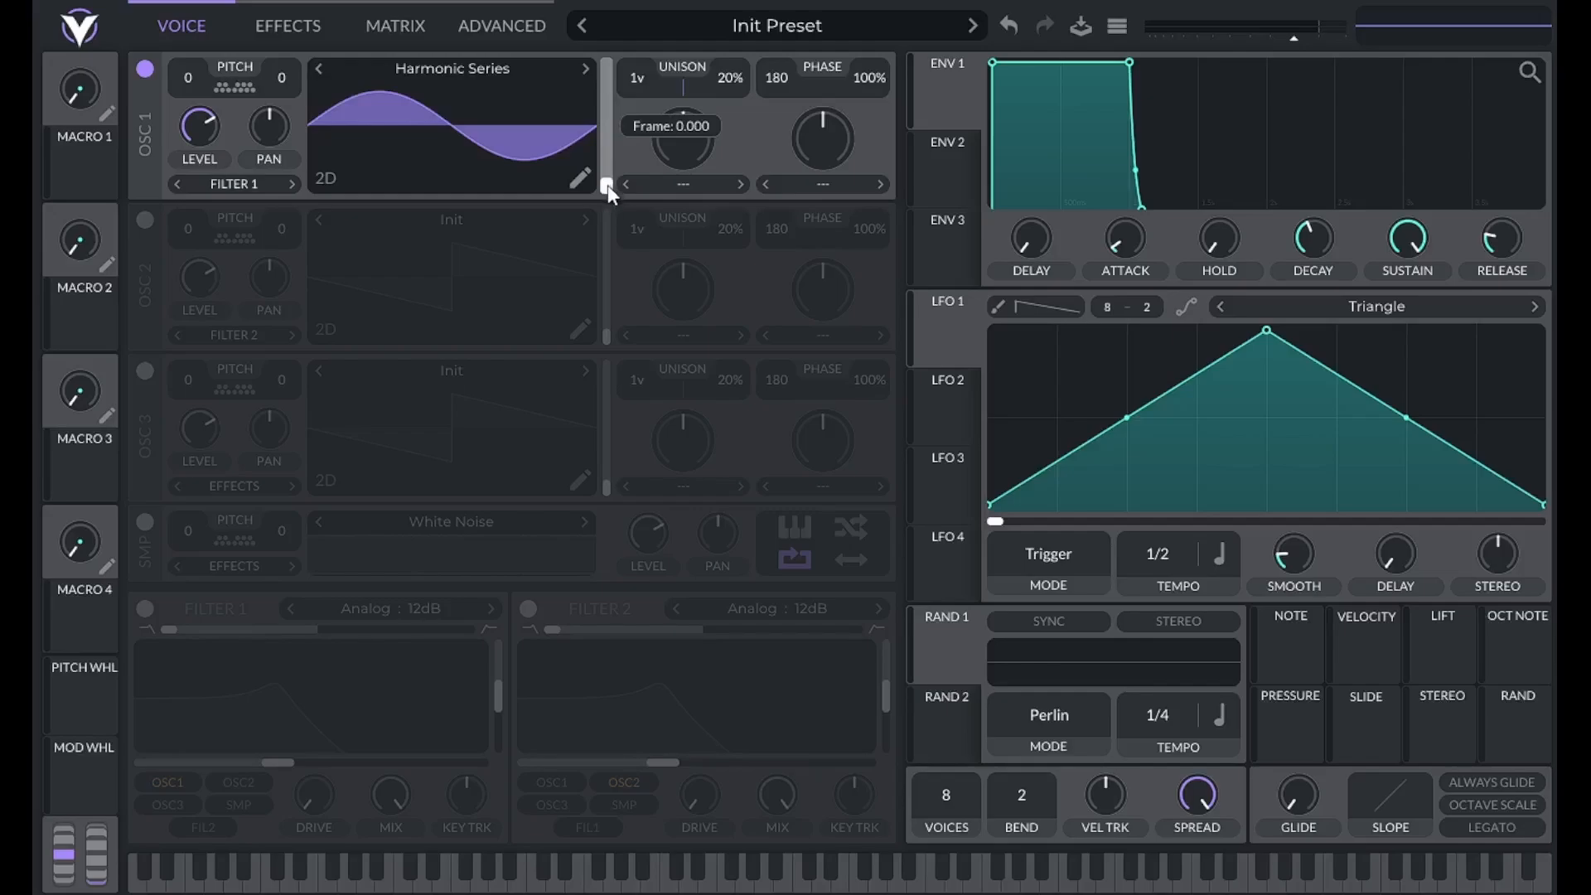
drag(609, 185, 611, 172)
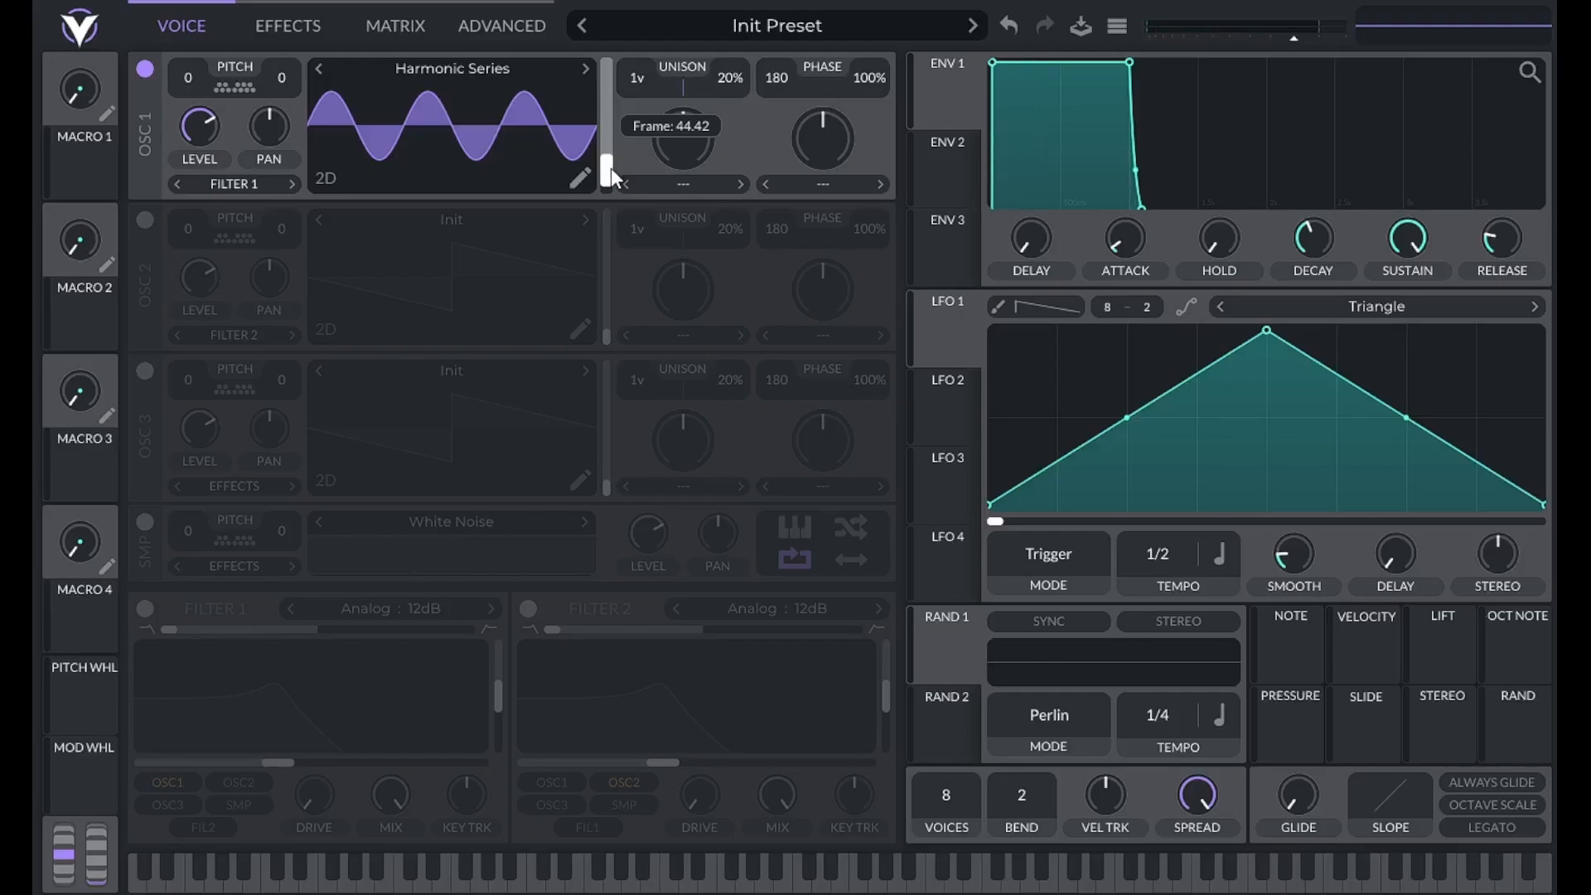
drag(610, 167, 593, 241)
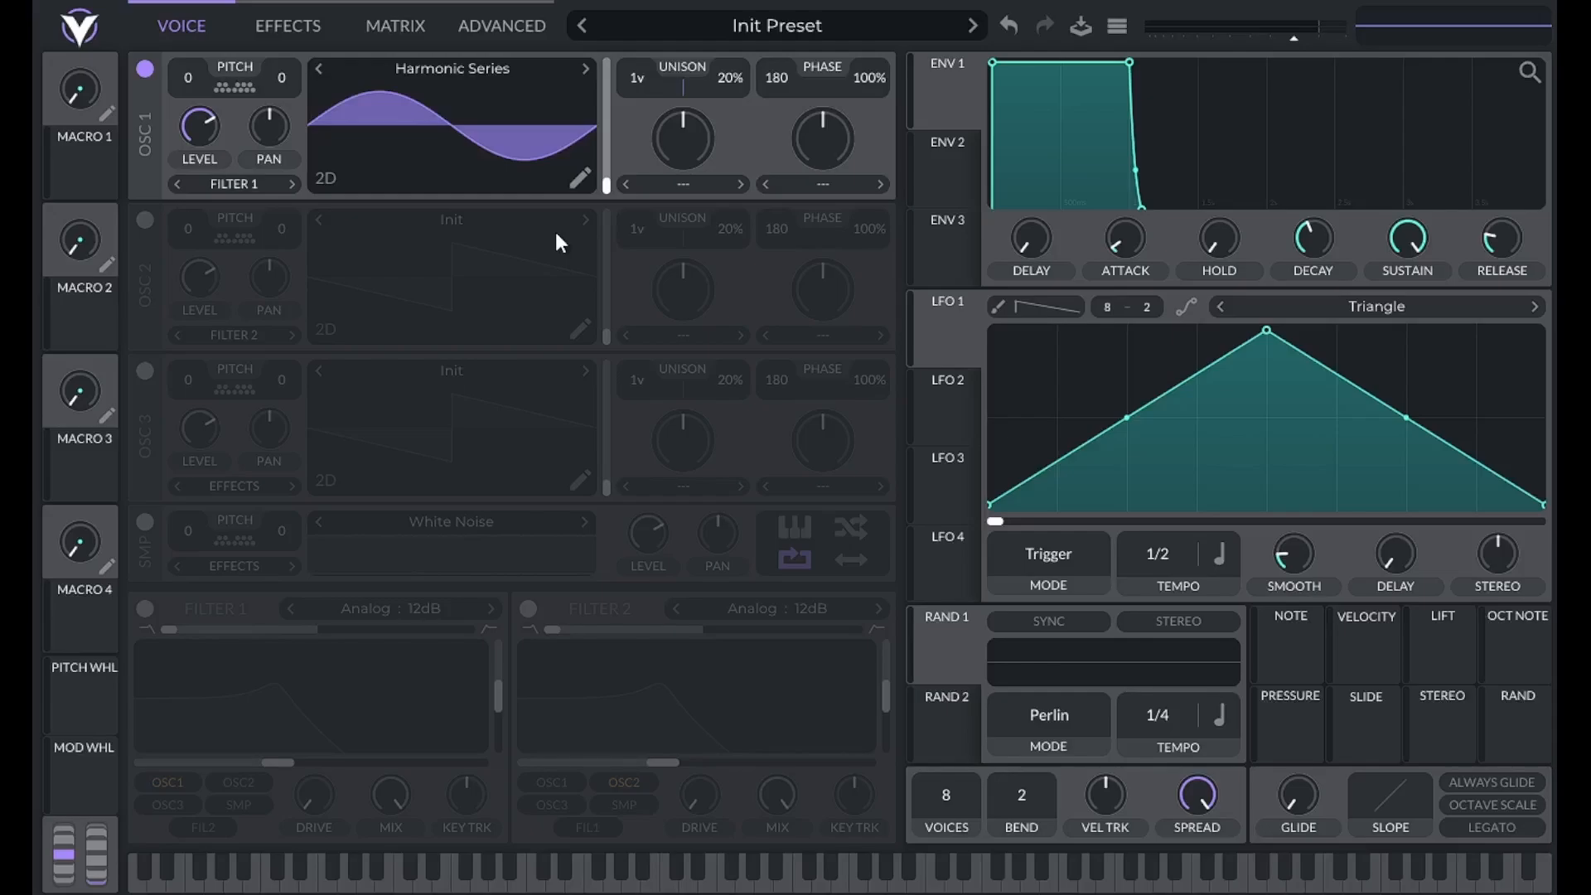
Load the Factory wavetable Basic Shapes into oscillator 1.
click(501, 66)
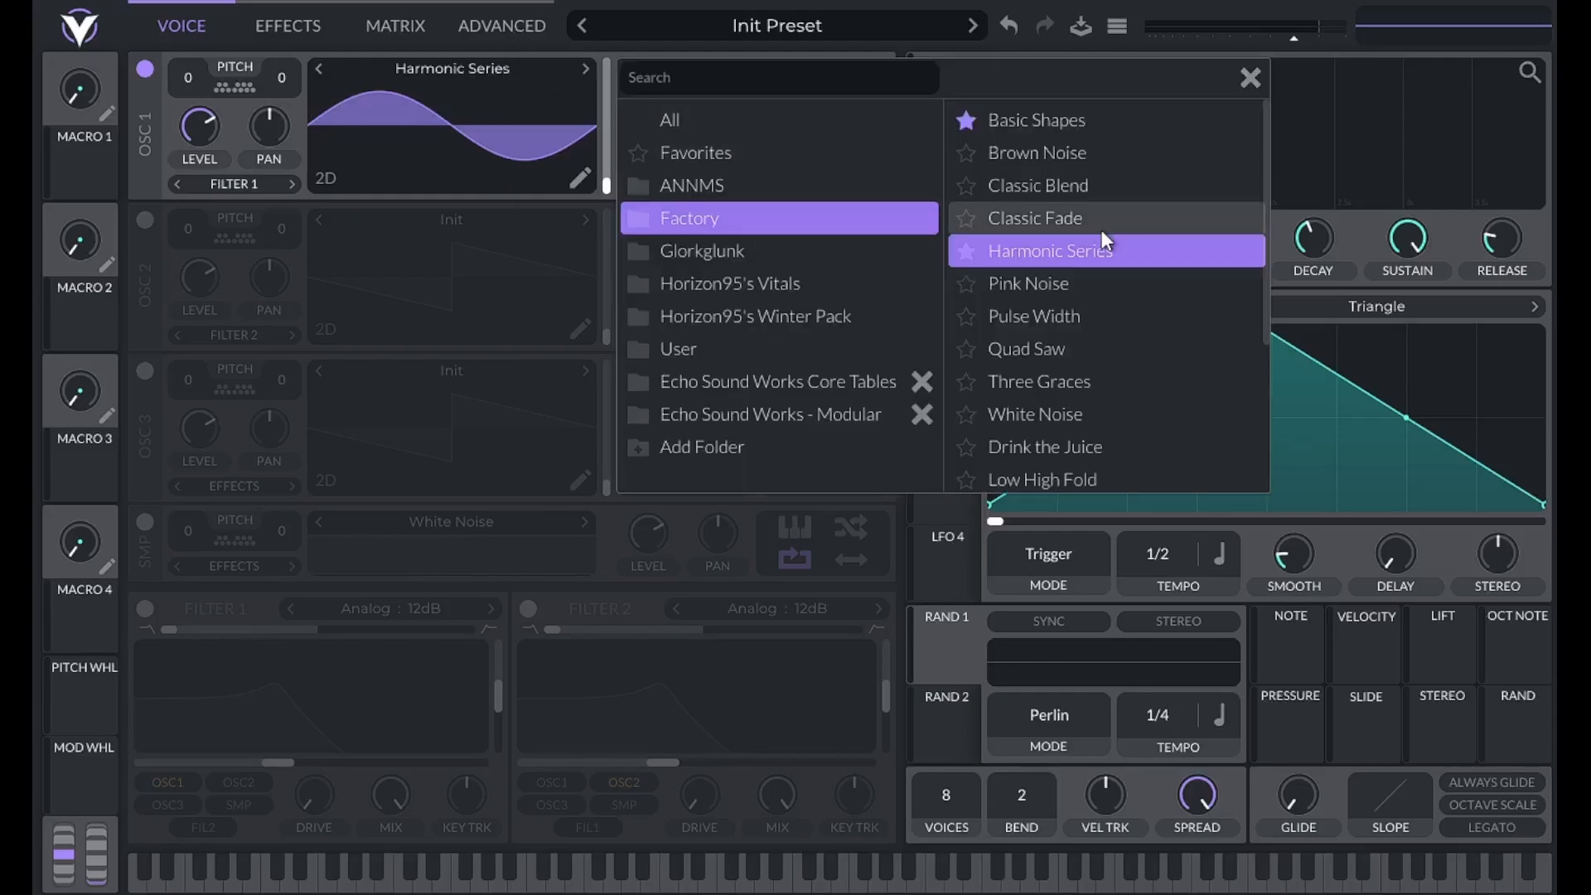
click(1045, 124)
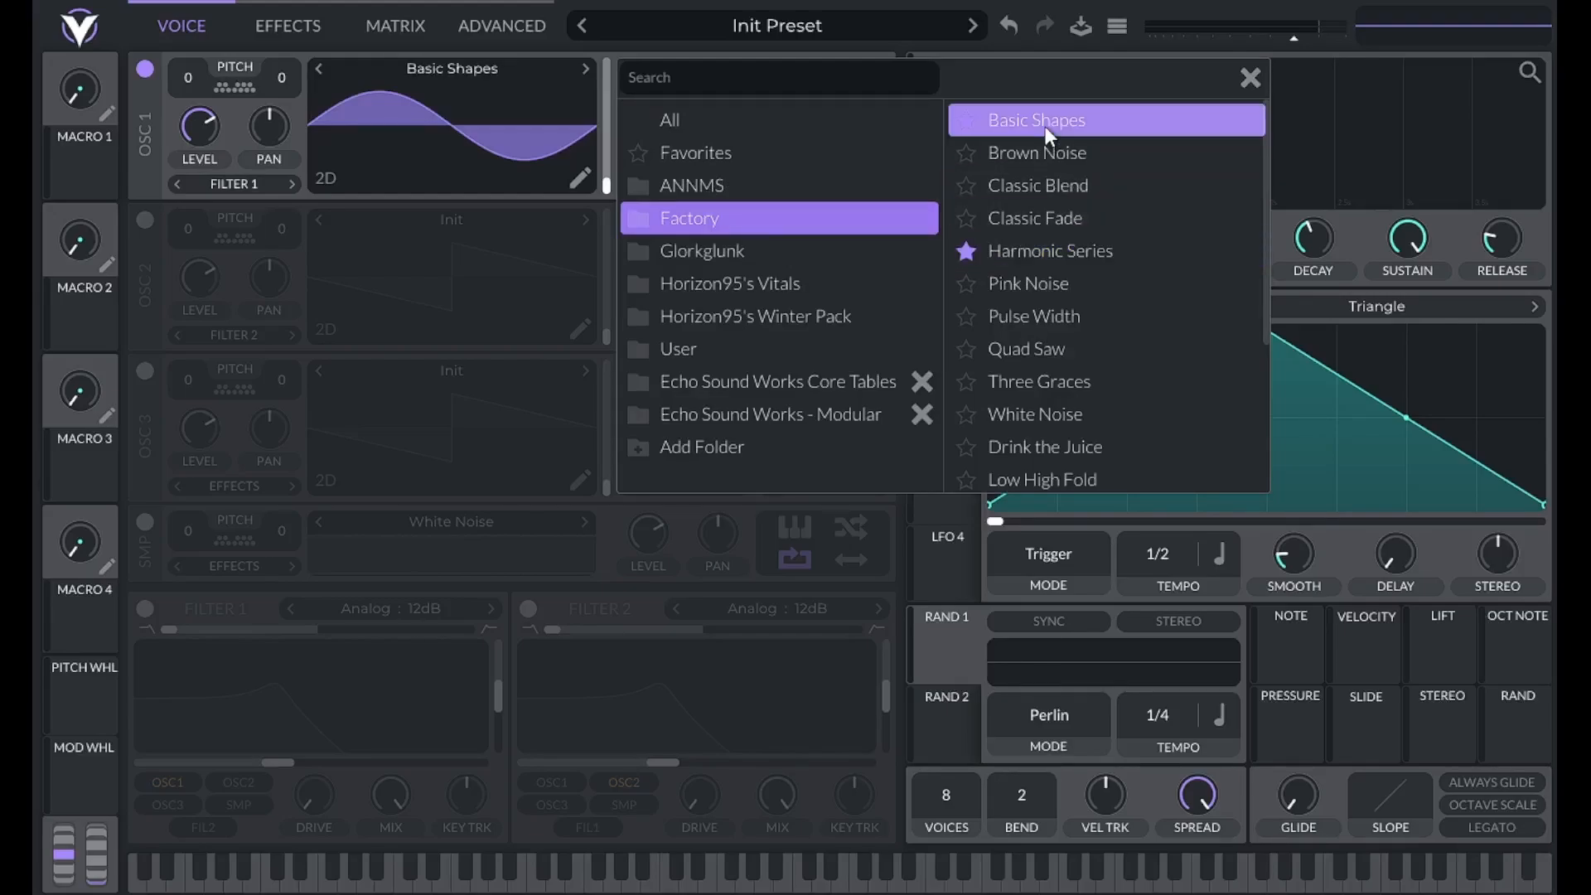
Close the wavetable browser and examine the sine wave's spectrum in the analysis display.
click(1251, 77)
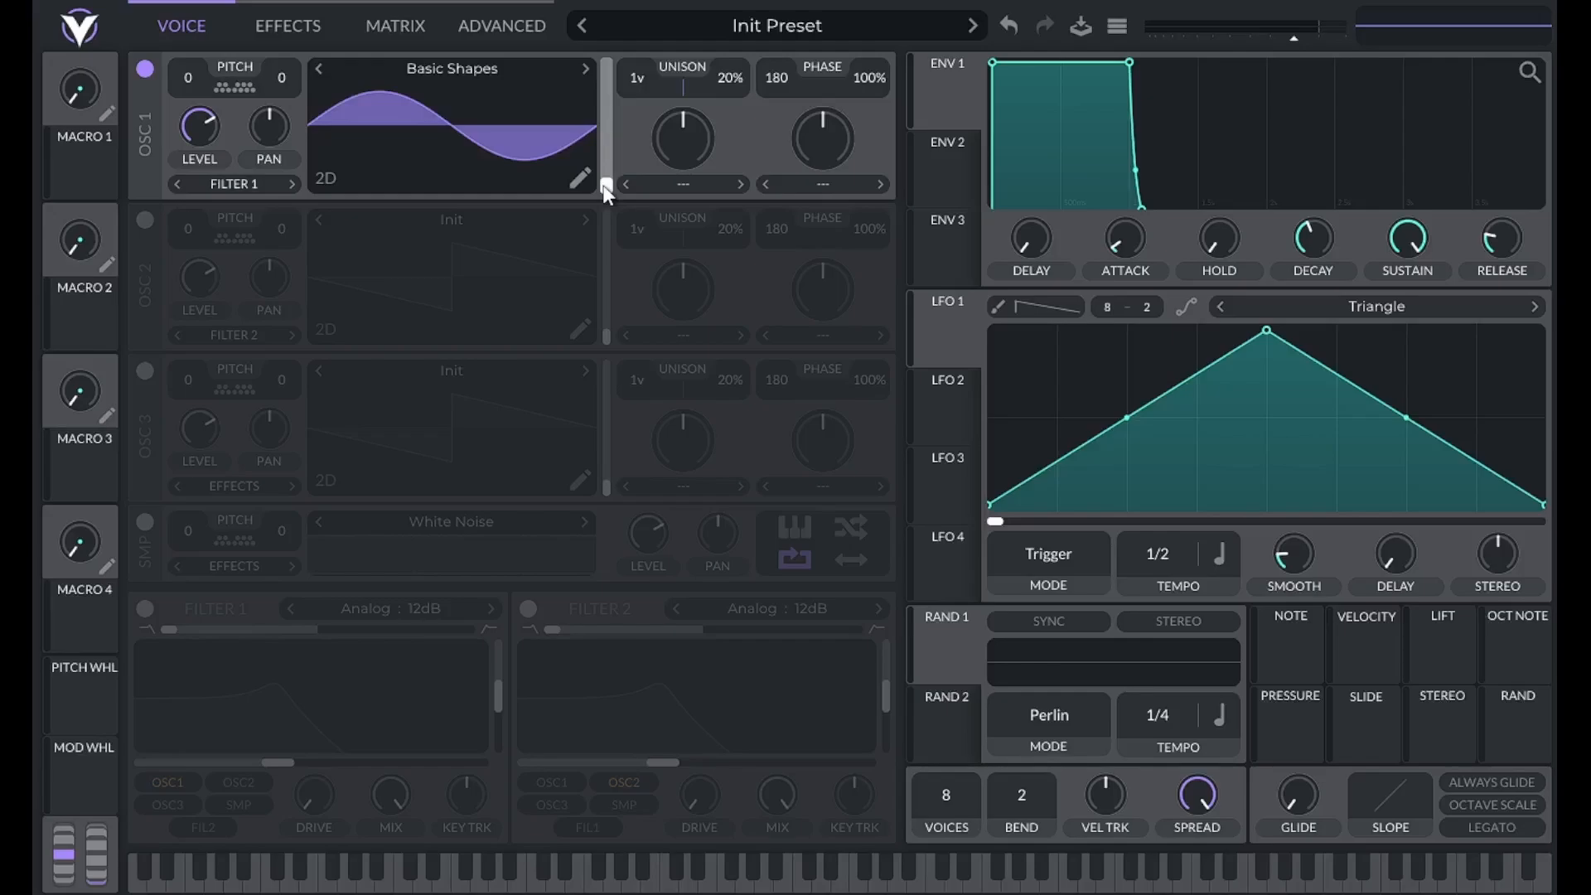
click(512, 30)
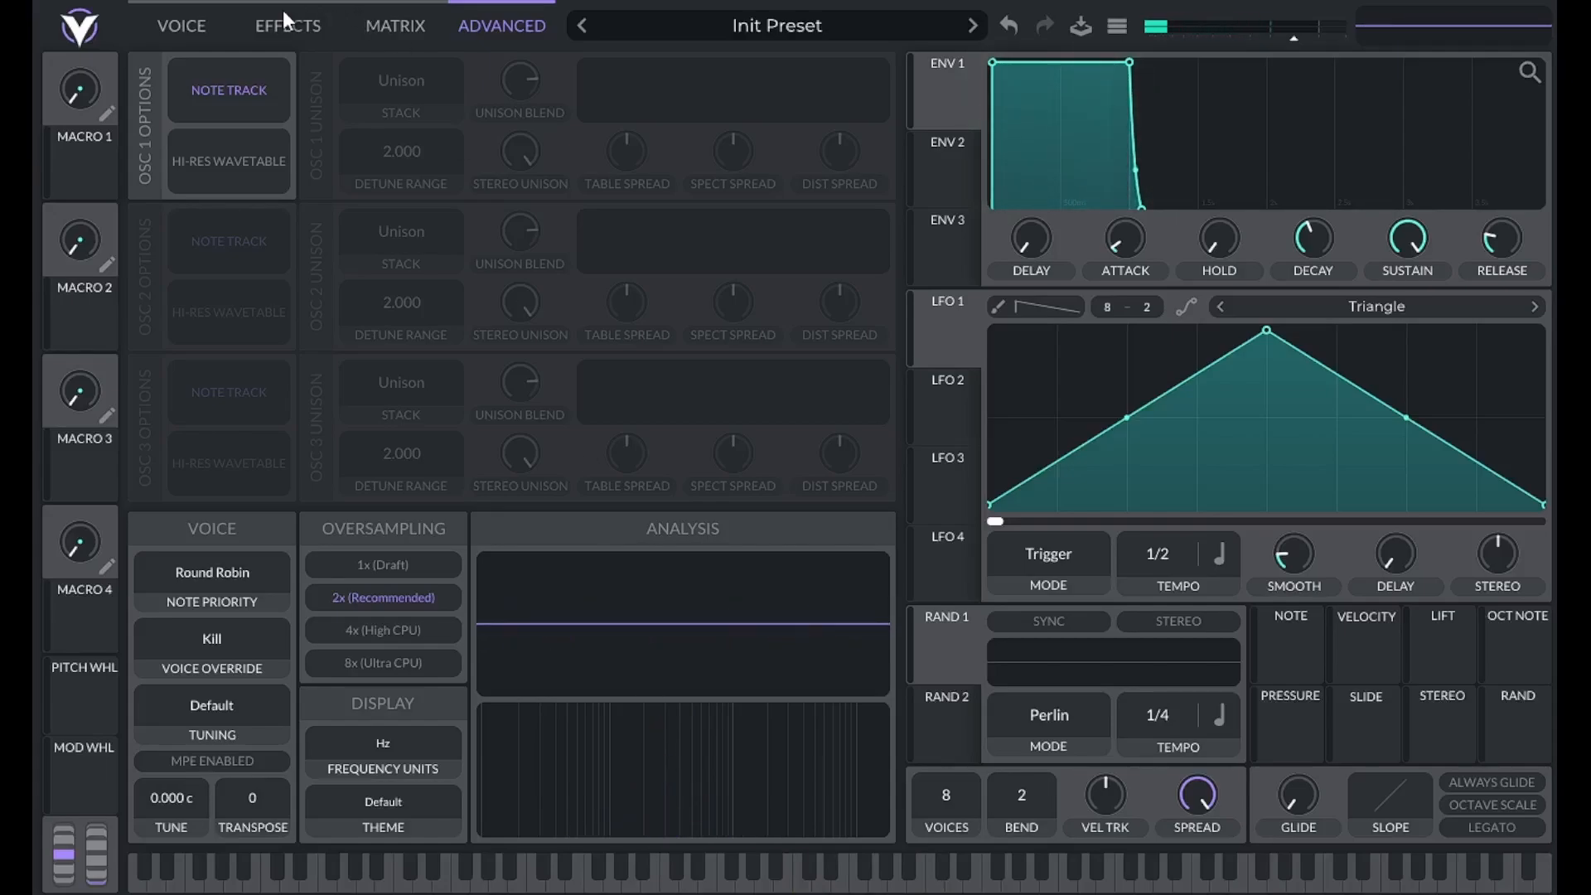
click(190, 29)
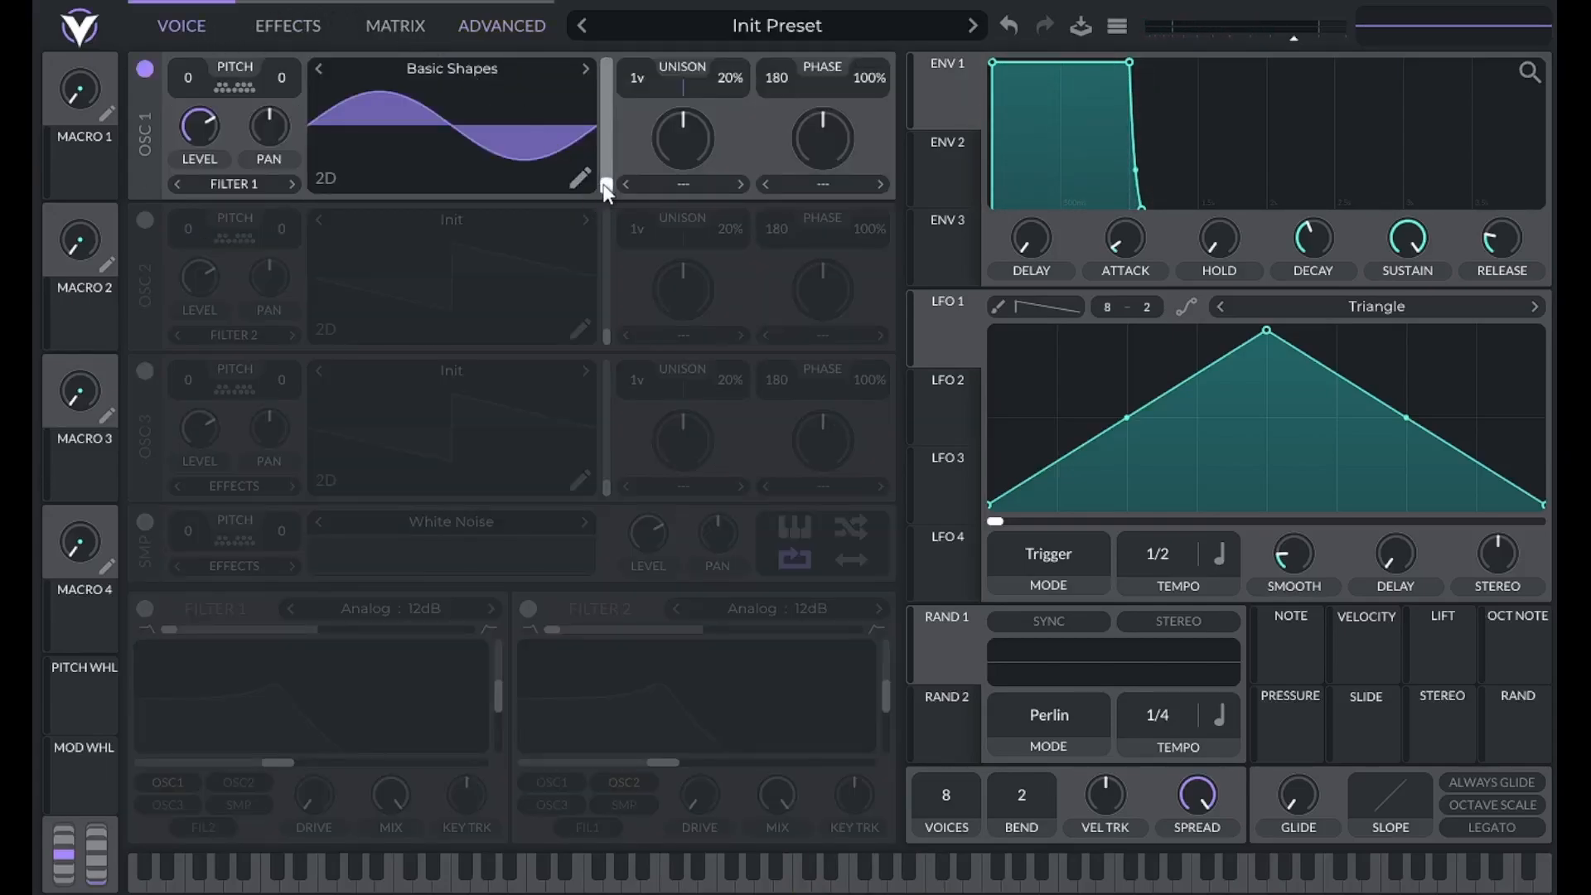
Move oscillator 1's Basic Shapes wavetable to the saw wave and examine its spectrum in the analysis display while playing notes.
drag(607, 184, 604, 126)
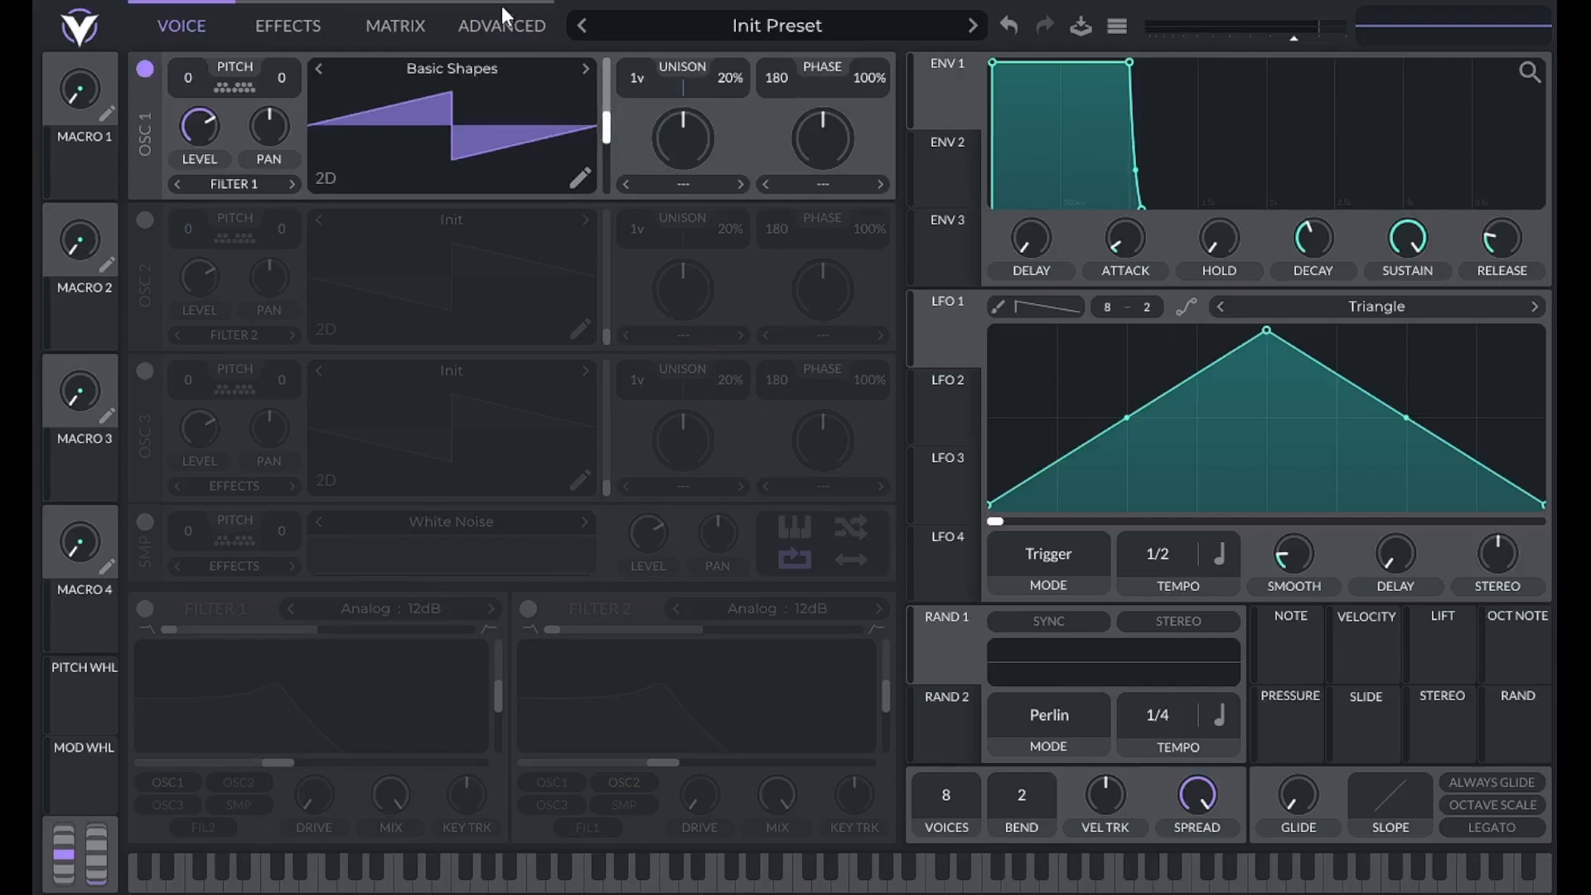
click(500, 28)
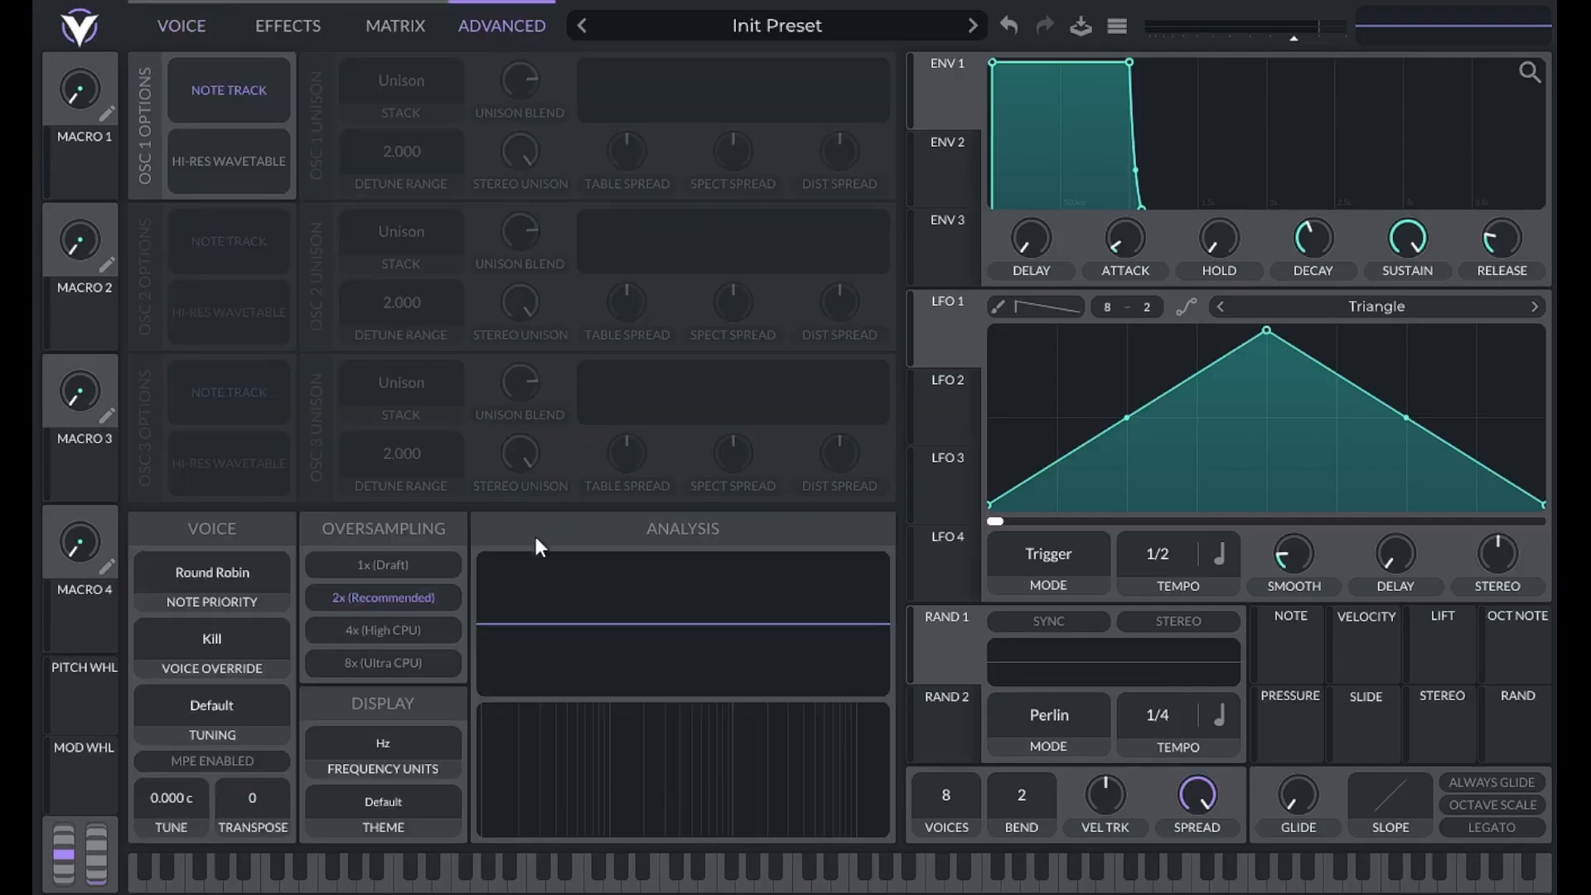
key(a)
key(a)
key(a)
key(a)
click(196, 26)
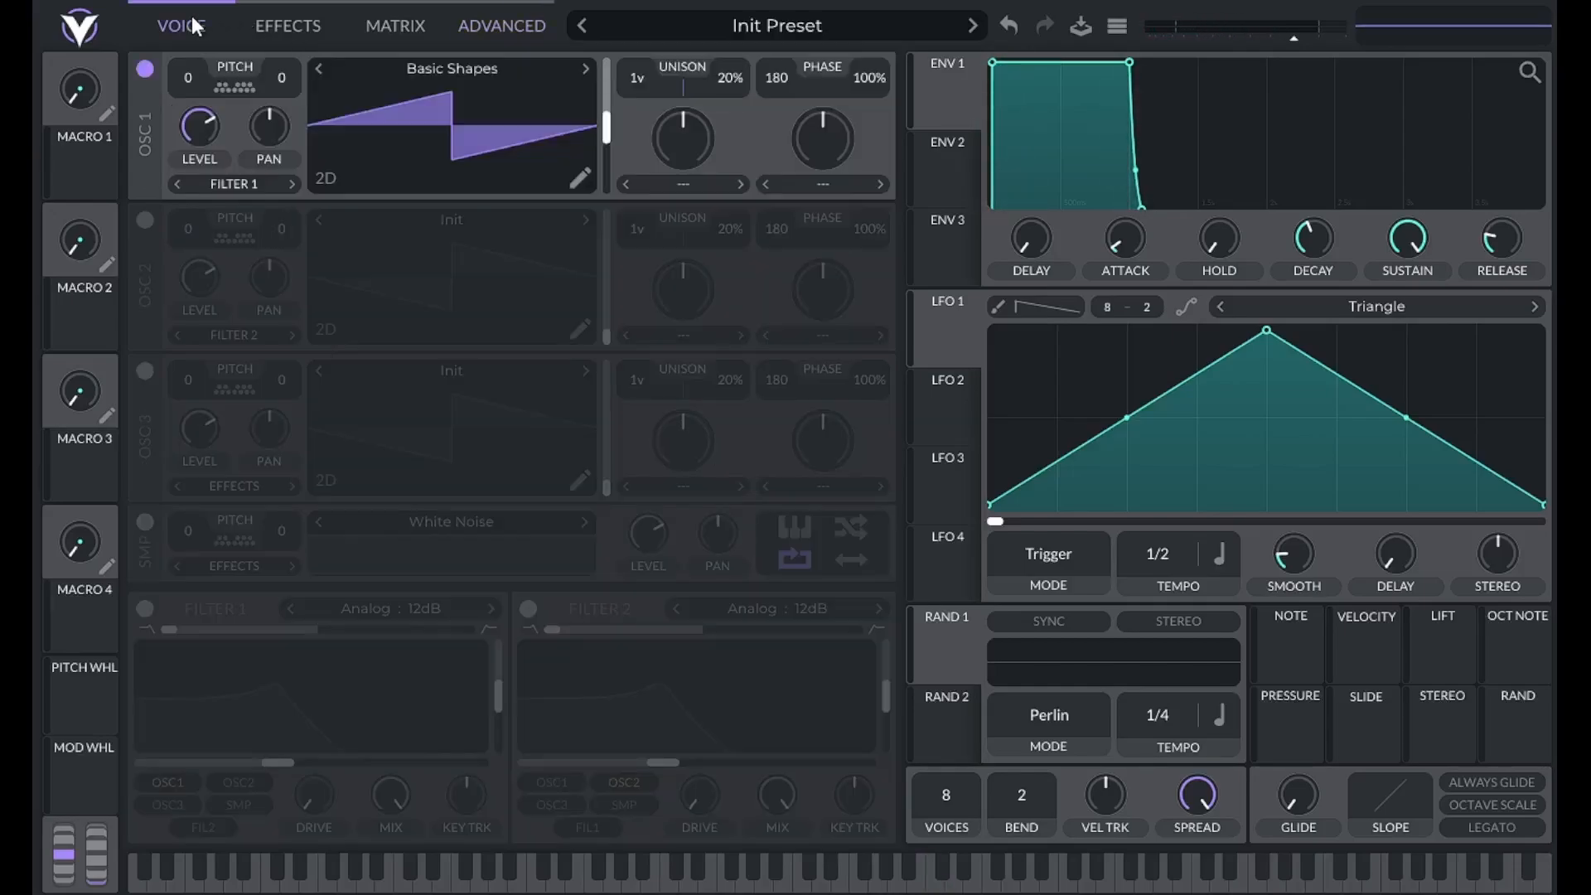
Return oscillator 1's wavetable position to the sine wave at frame 0 and look over the Factory wavetable list.
drag(614, 132, 618, 235)
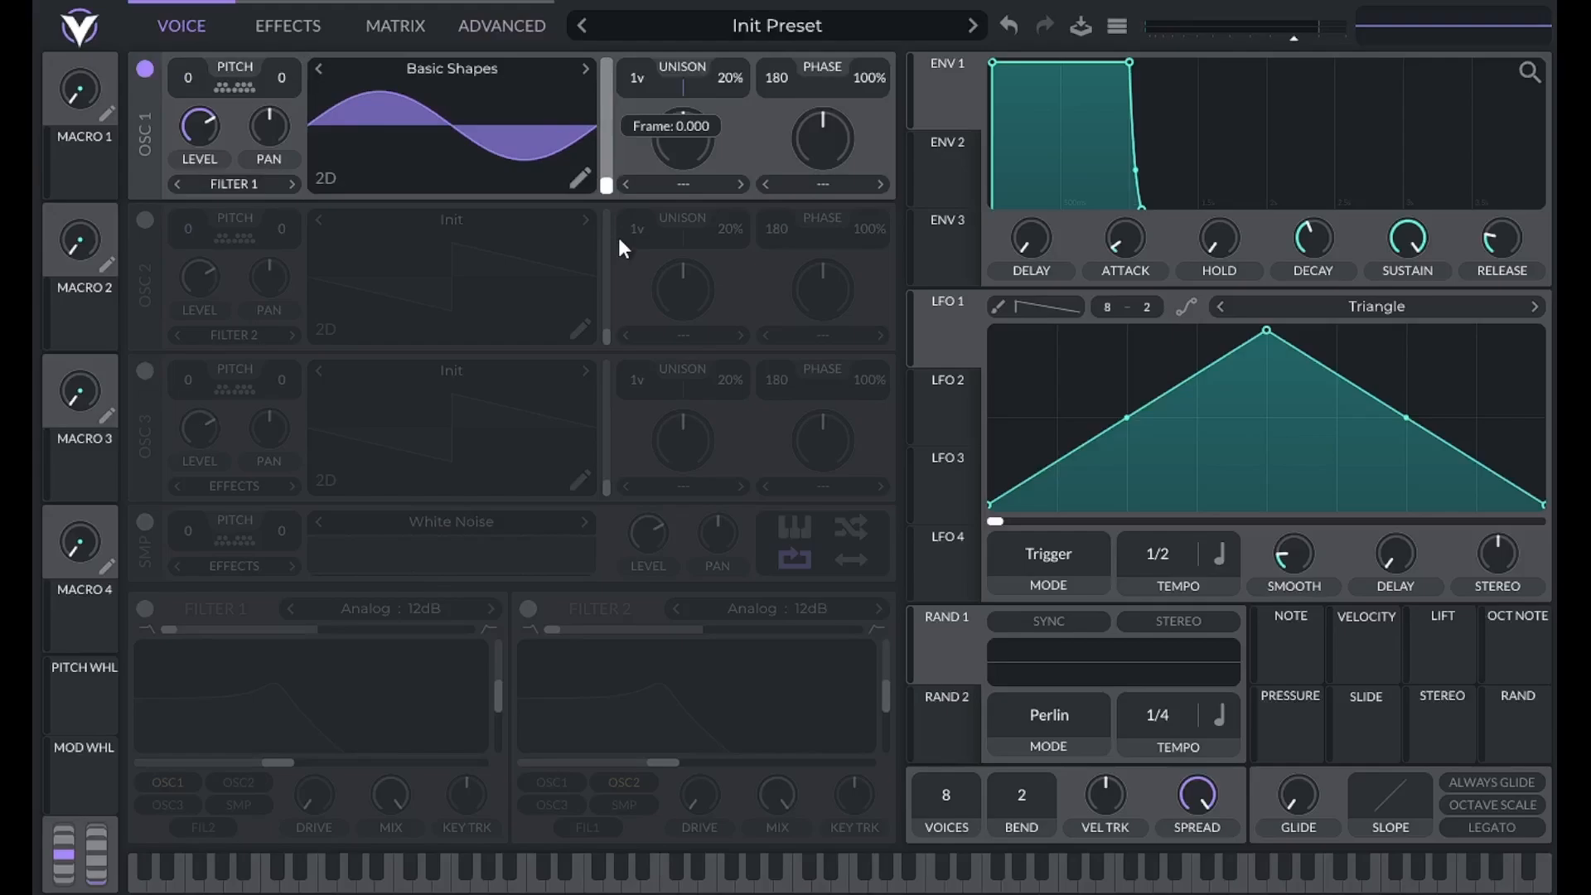
click(485, 23)
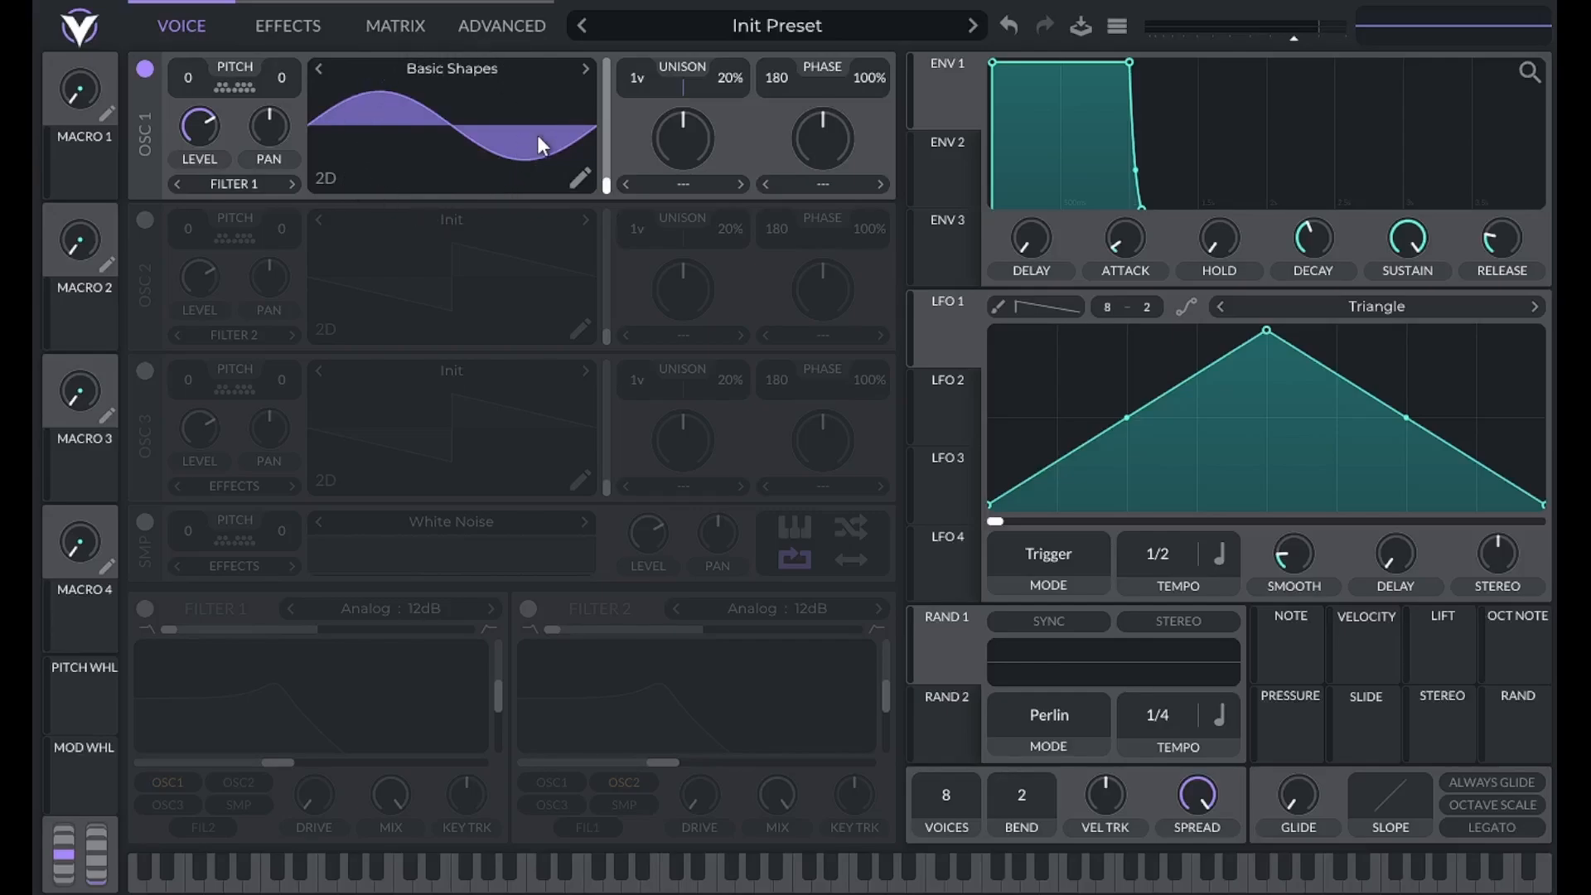
click(448, 73)
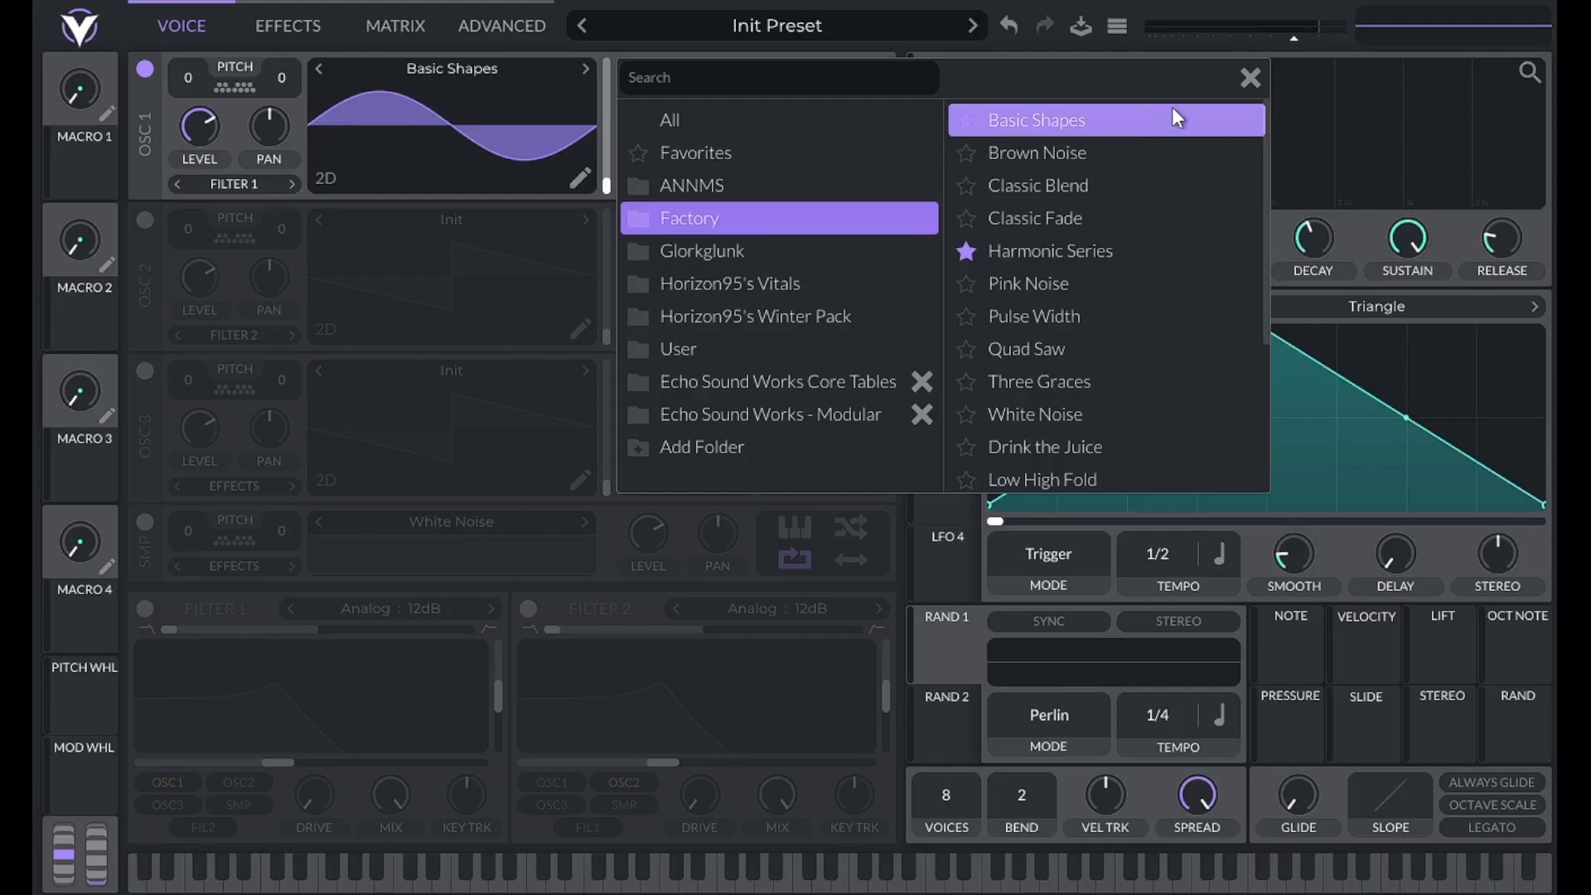
click(1250, 77)
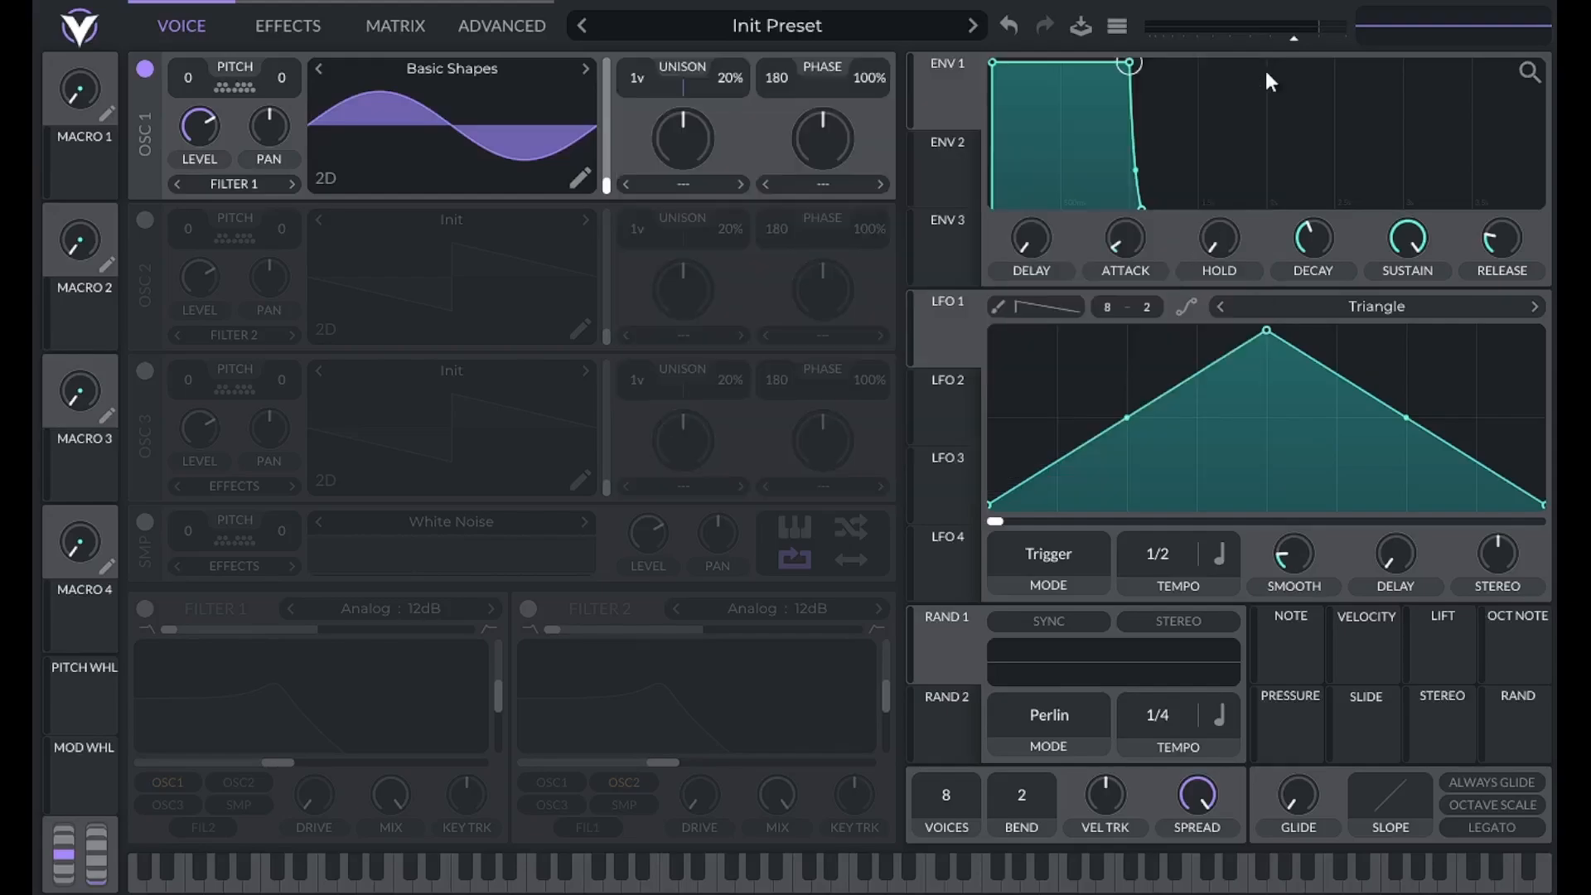
Show oscillator 1's Basic Shapes wavetable in 3D and sweep its position from the sine wave up to the saw wave.
click(326, 179)
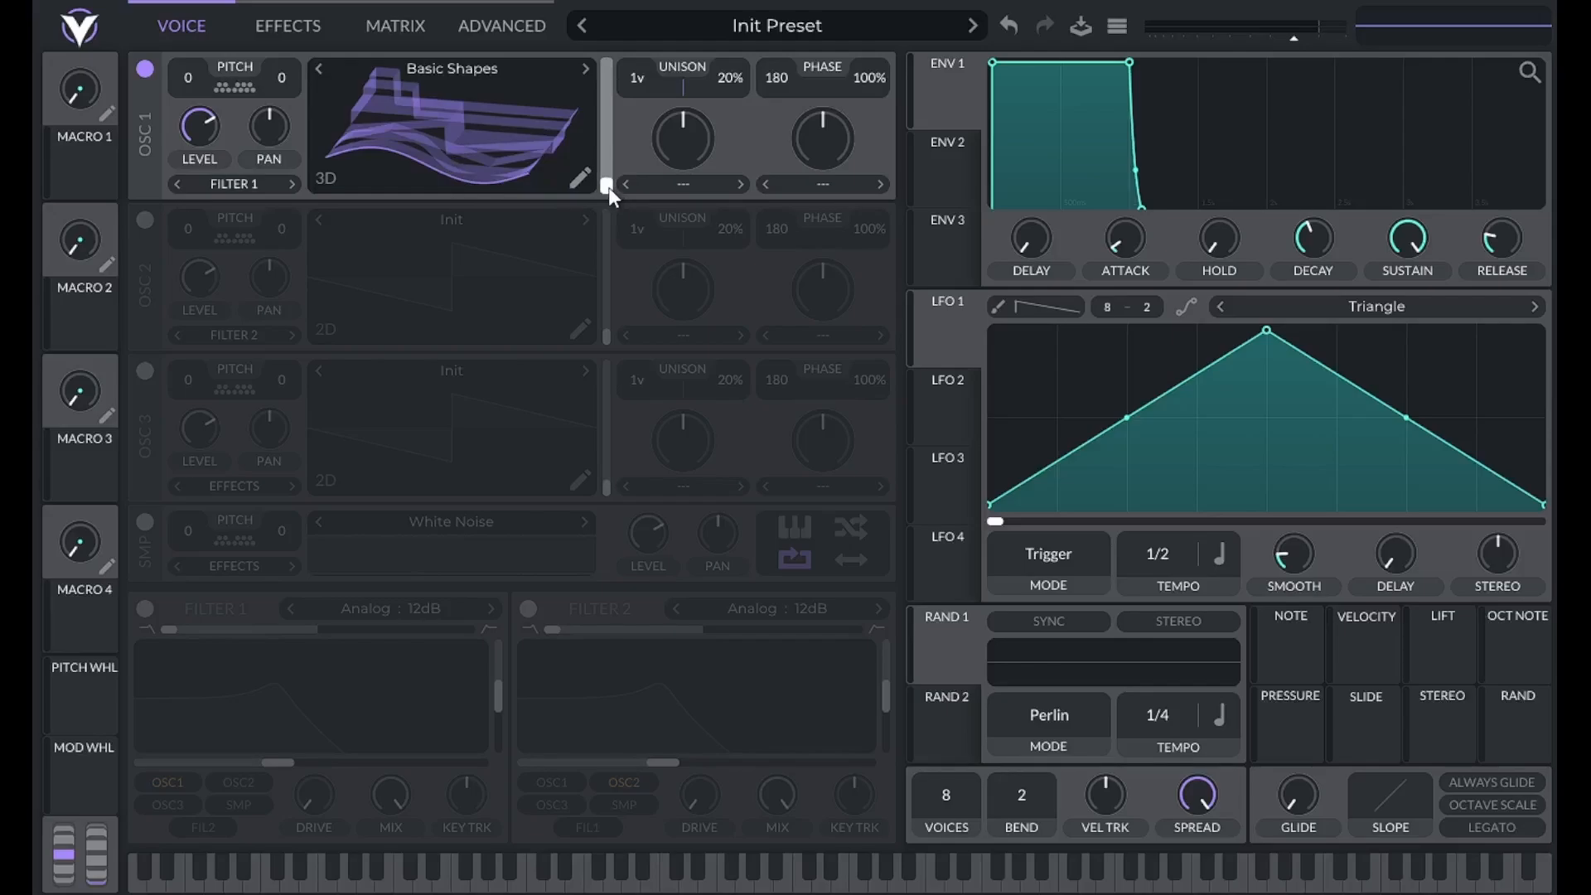
drag(608, 186, 601, 270)
drag(606, 189, 610, 131)
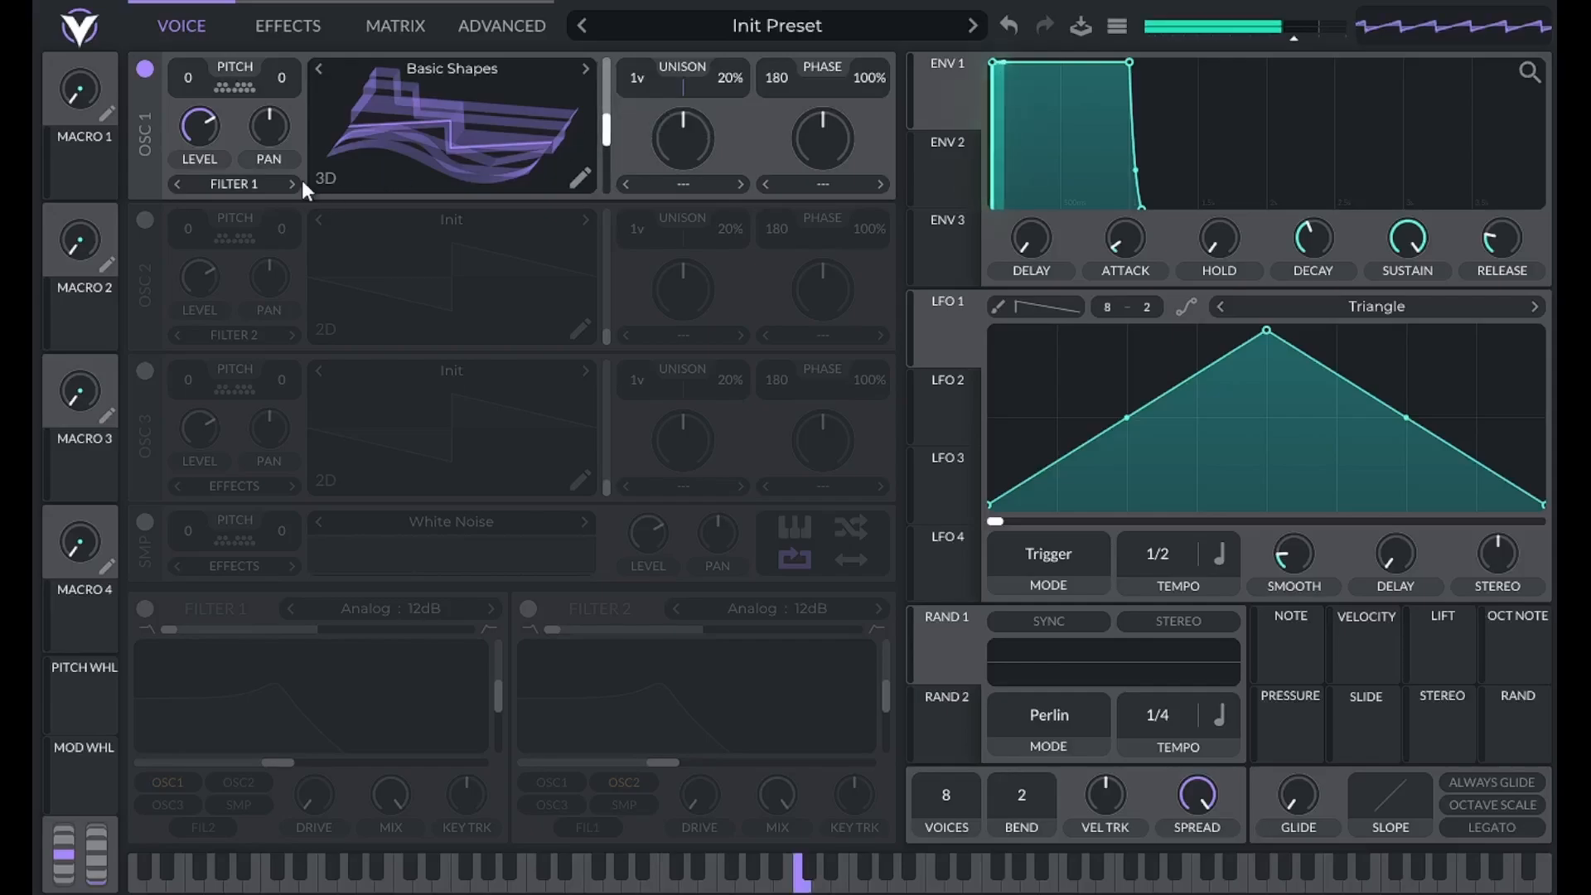
Switch oscillator 1's waveform display back to 2D and sweep the position up to the square wave and down to frame 0.
click(326, 179)
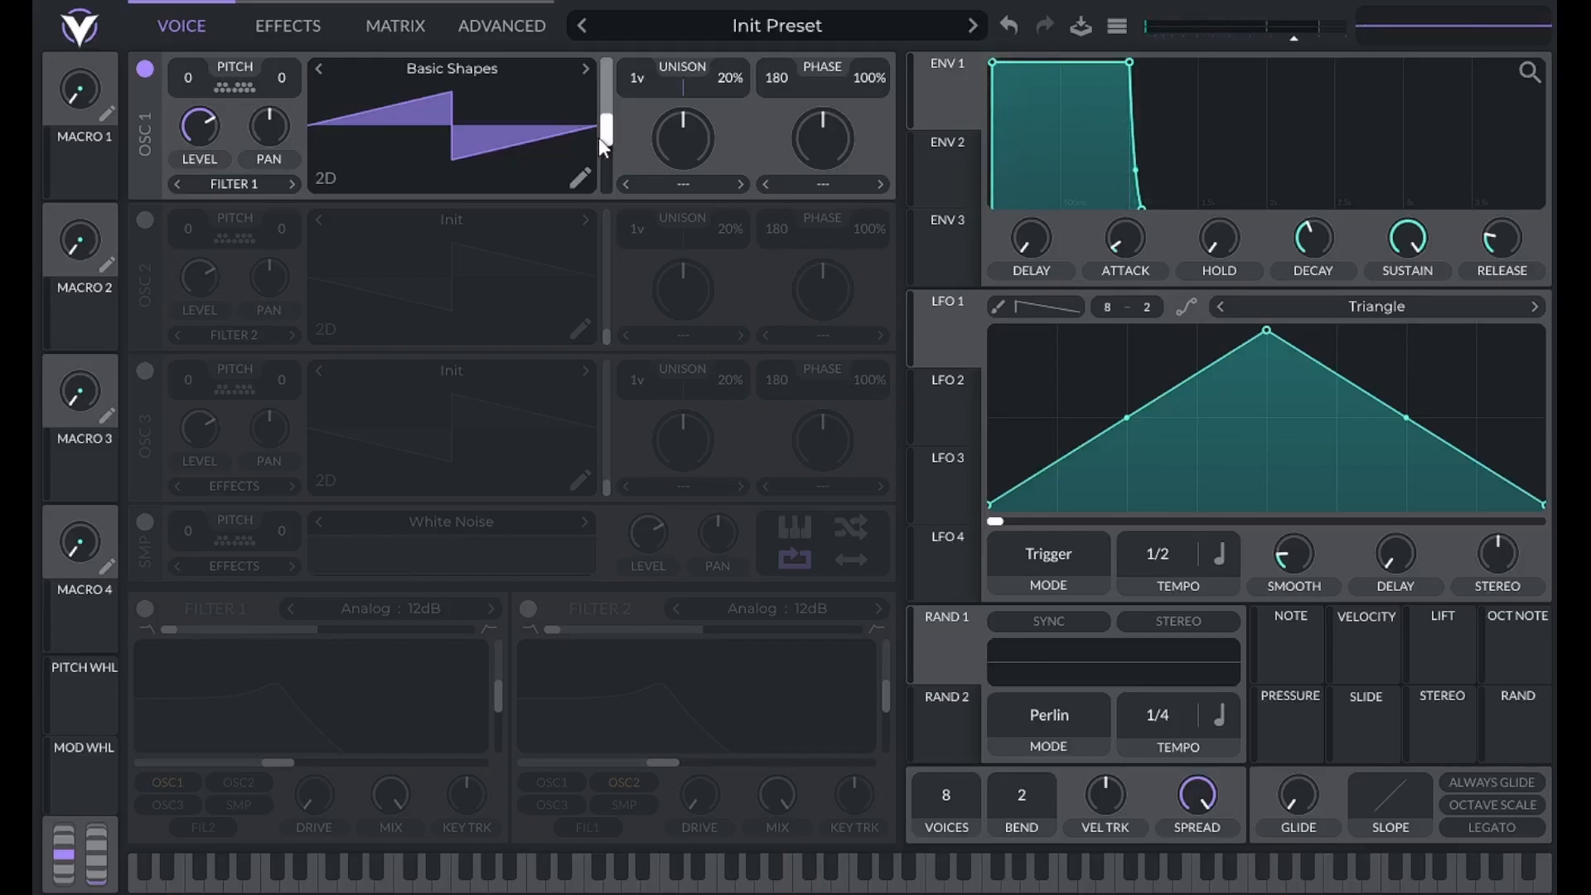
drag(598, 137, 598, 127)
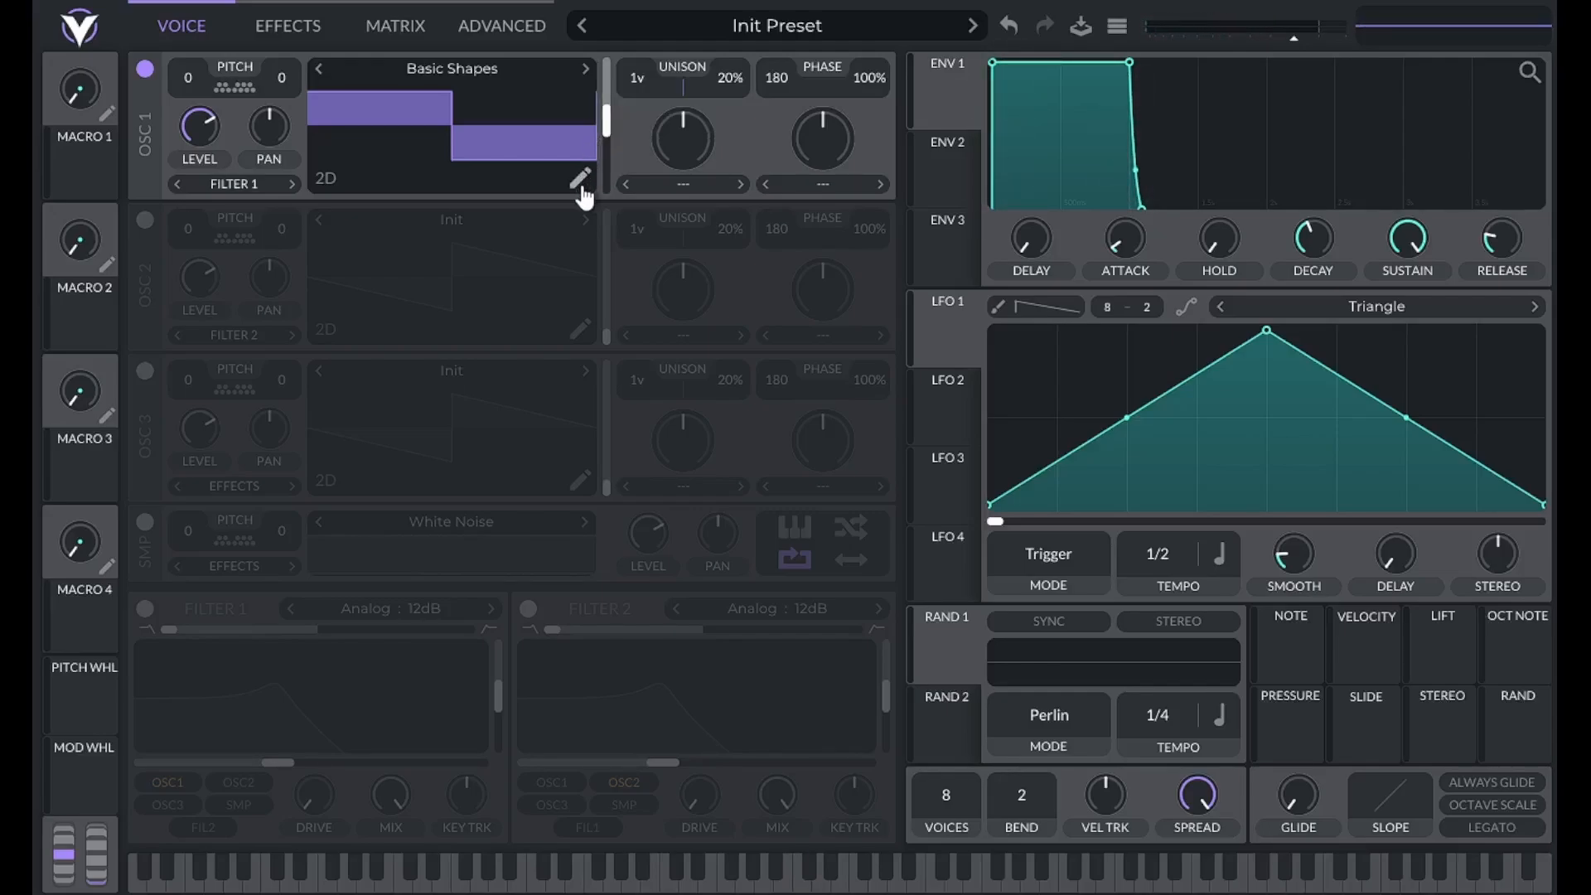
drag(610, 124, 599, 209)
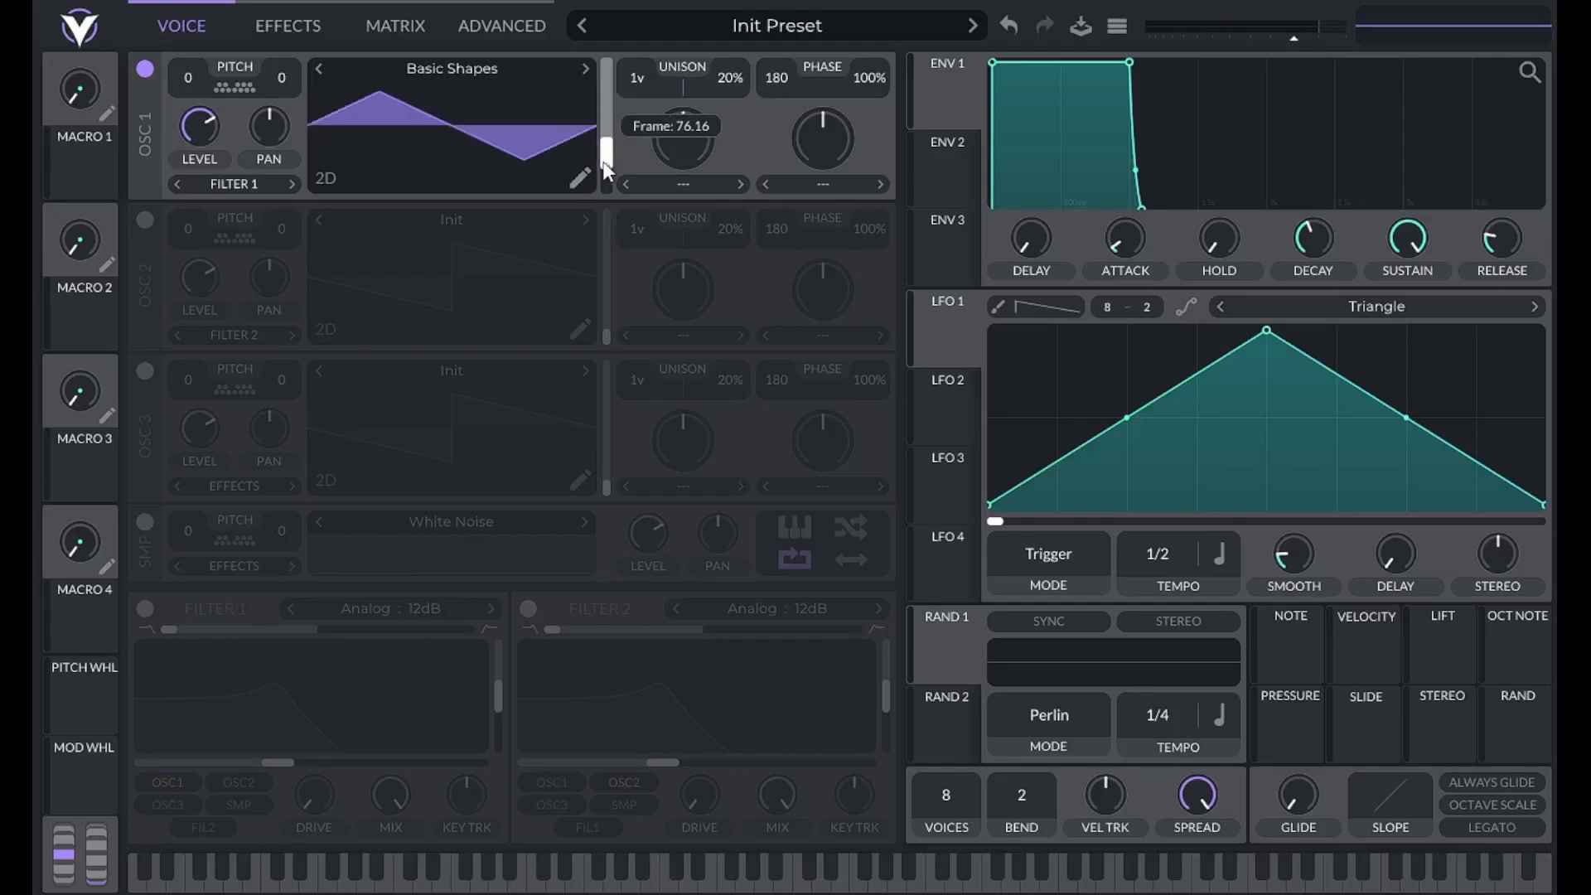
Open oscillator 1's wavetable editor and compare the waveforms of the sine, triangle, saw and square keyframes.
click(580, 177)
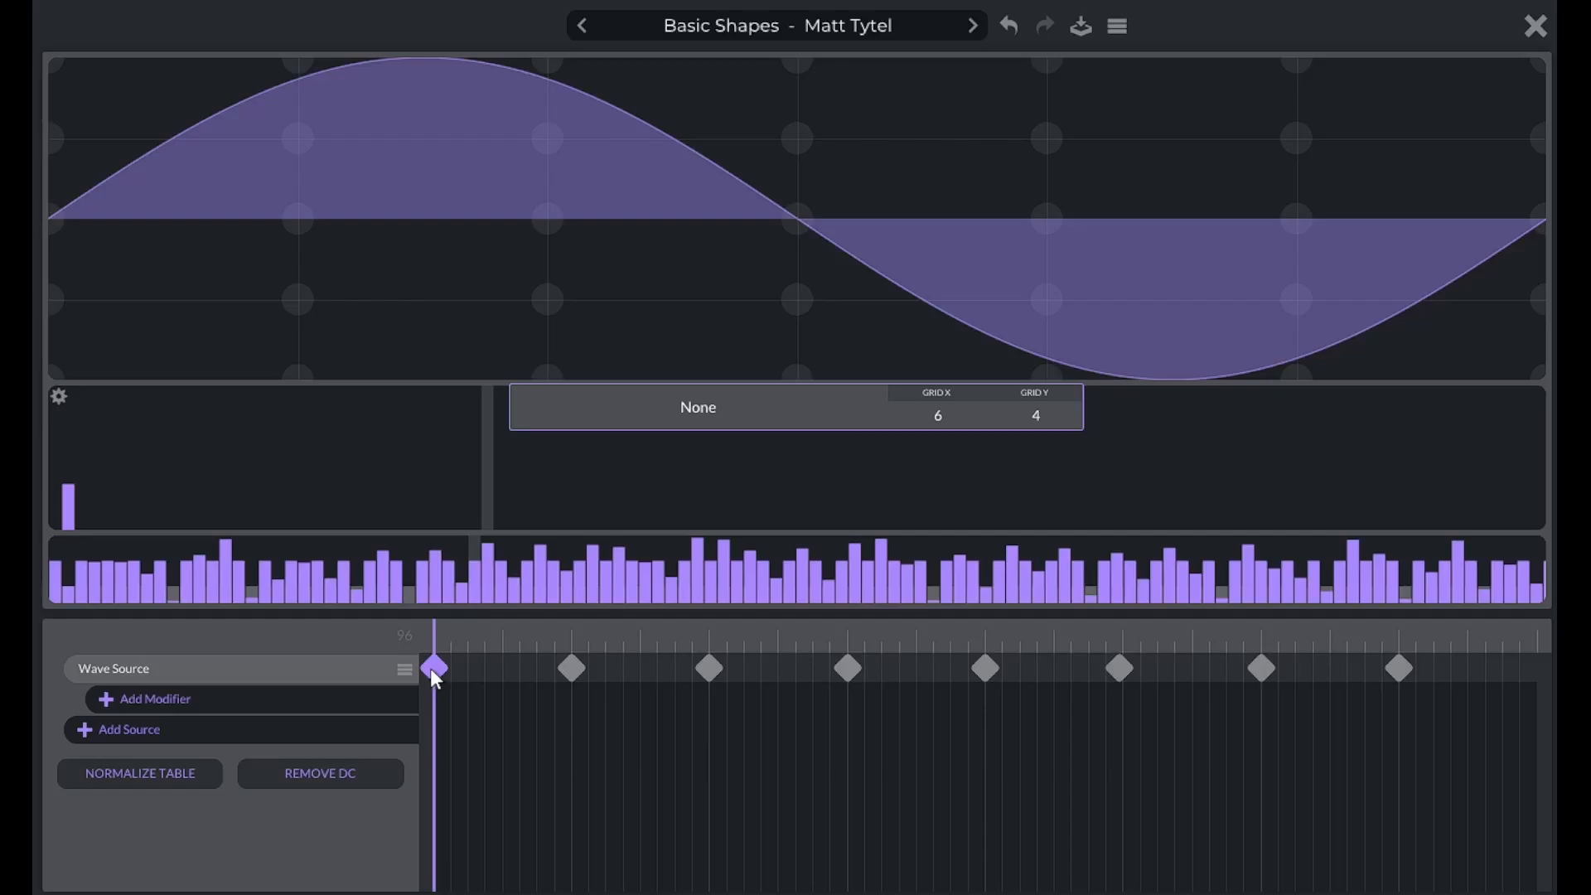
click(709, 668)
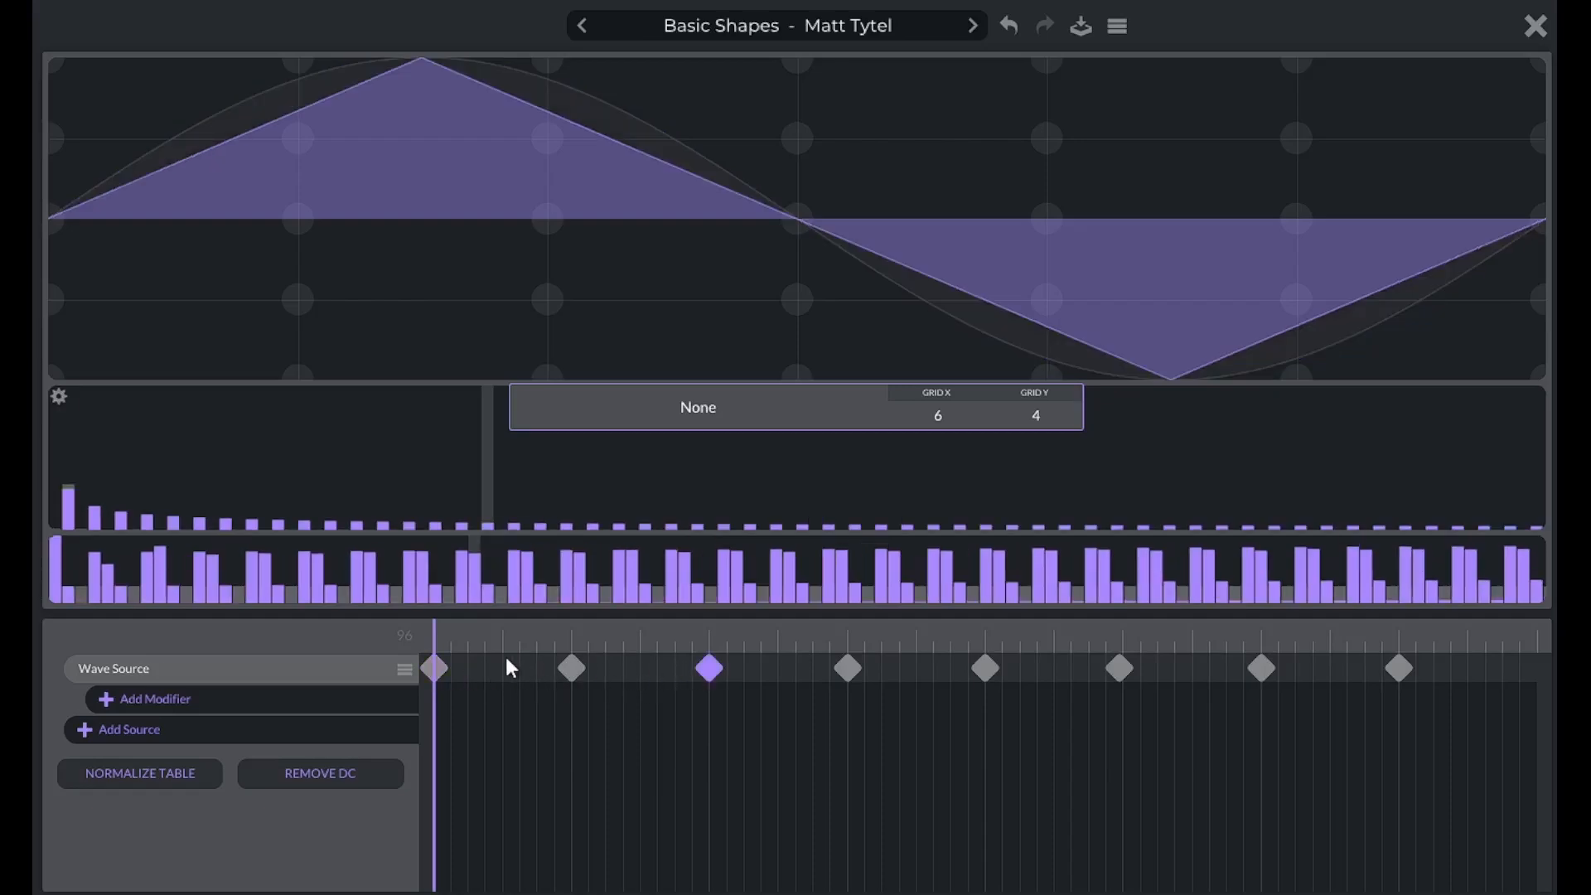
click(438, 667)
click(845, 668)
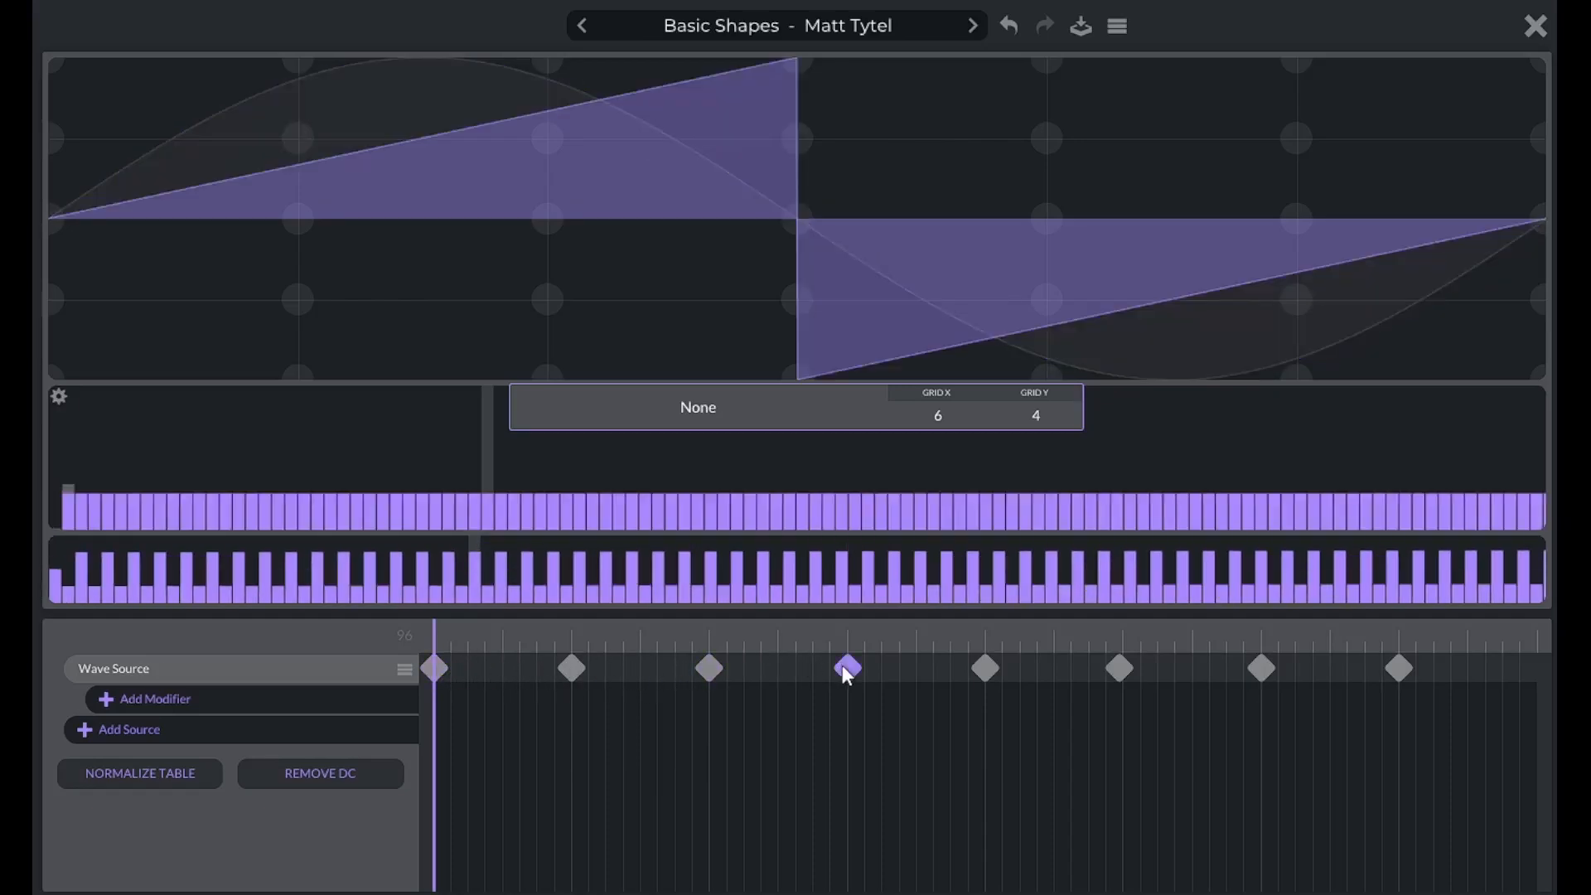
click(985, 668)
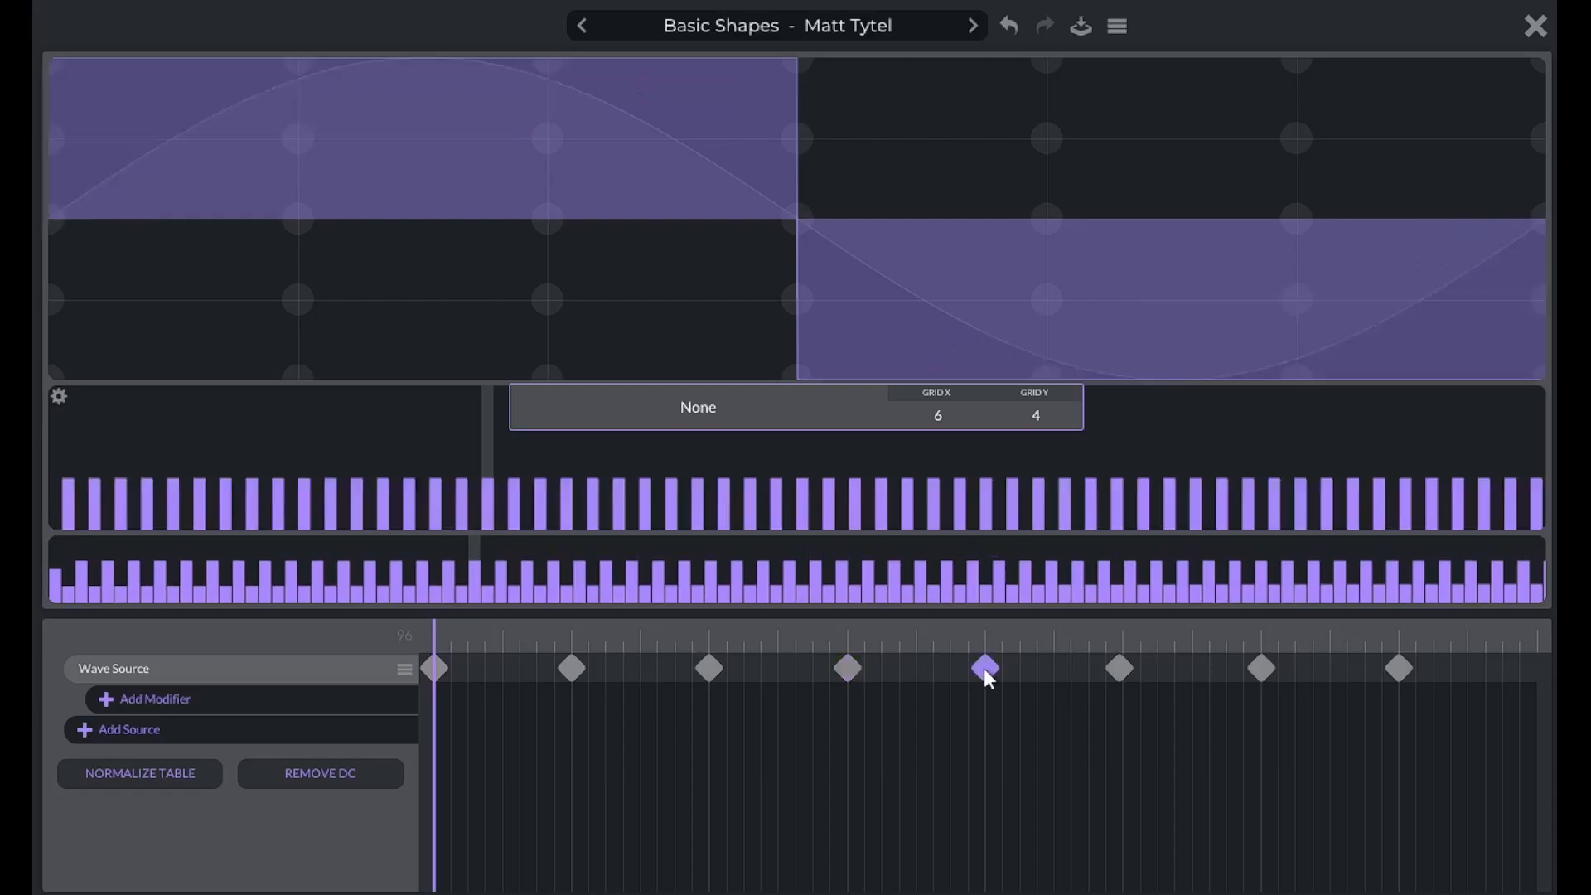
click(845, 670)
Compare the harmonic bars of the sine, saw and square keyframes in the wavetable editor.
click(430, 668)
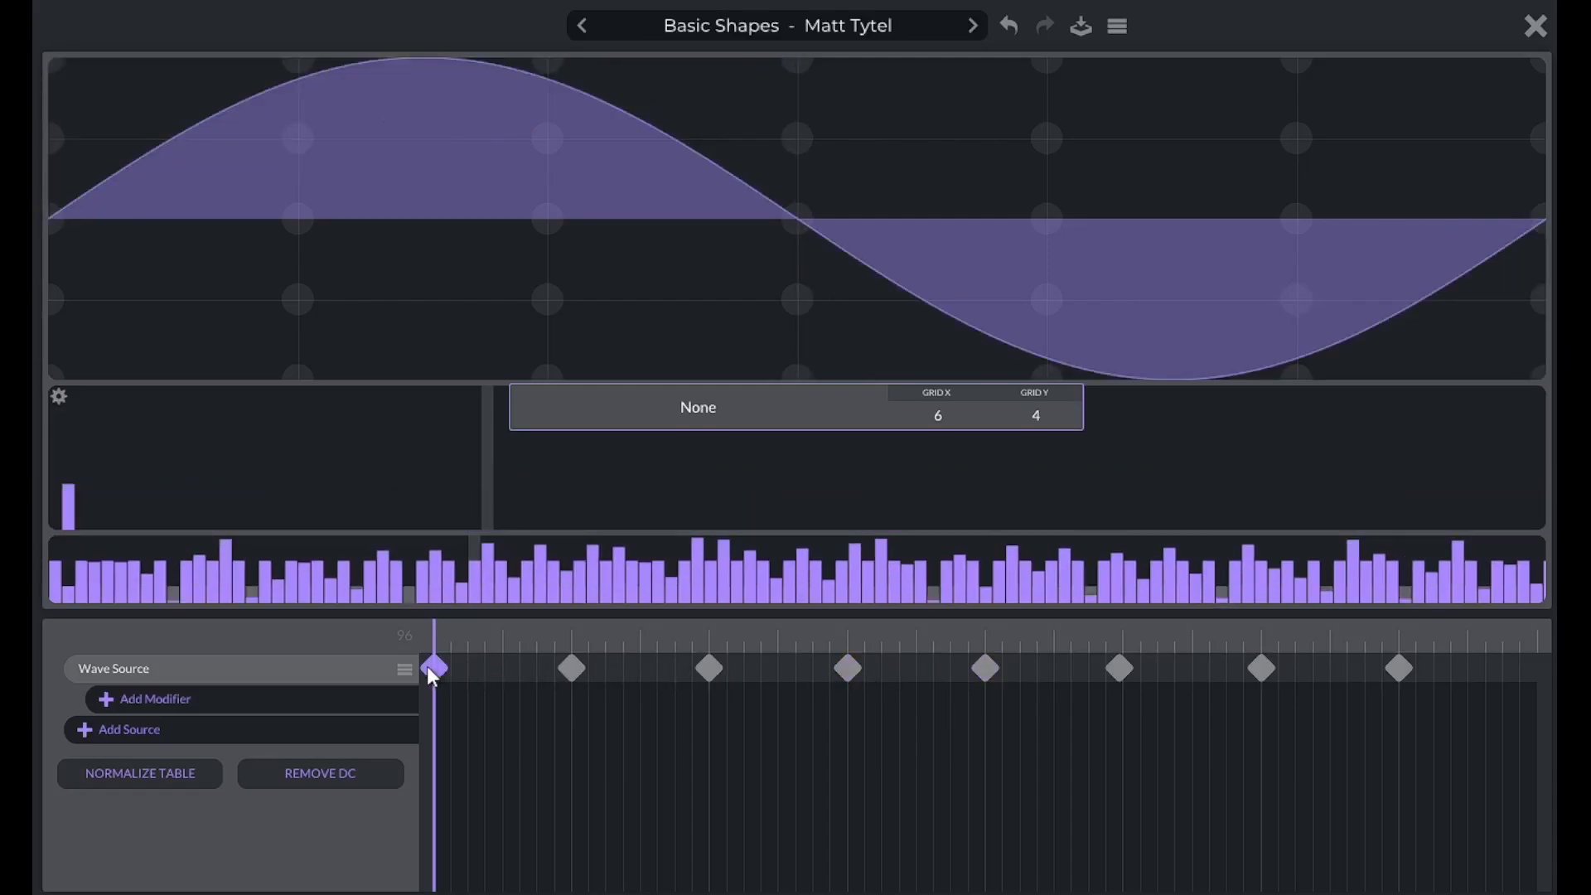
click(849, 669)
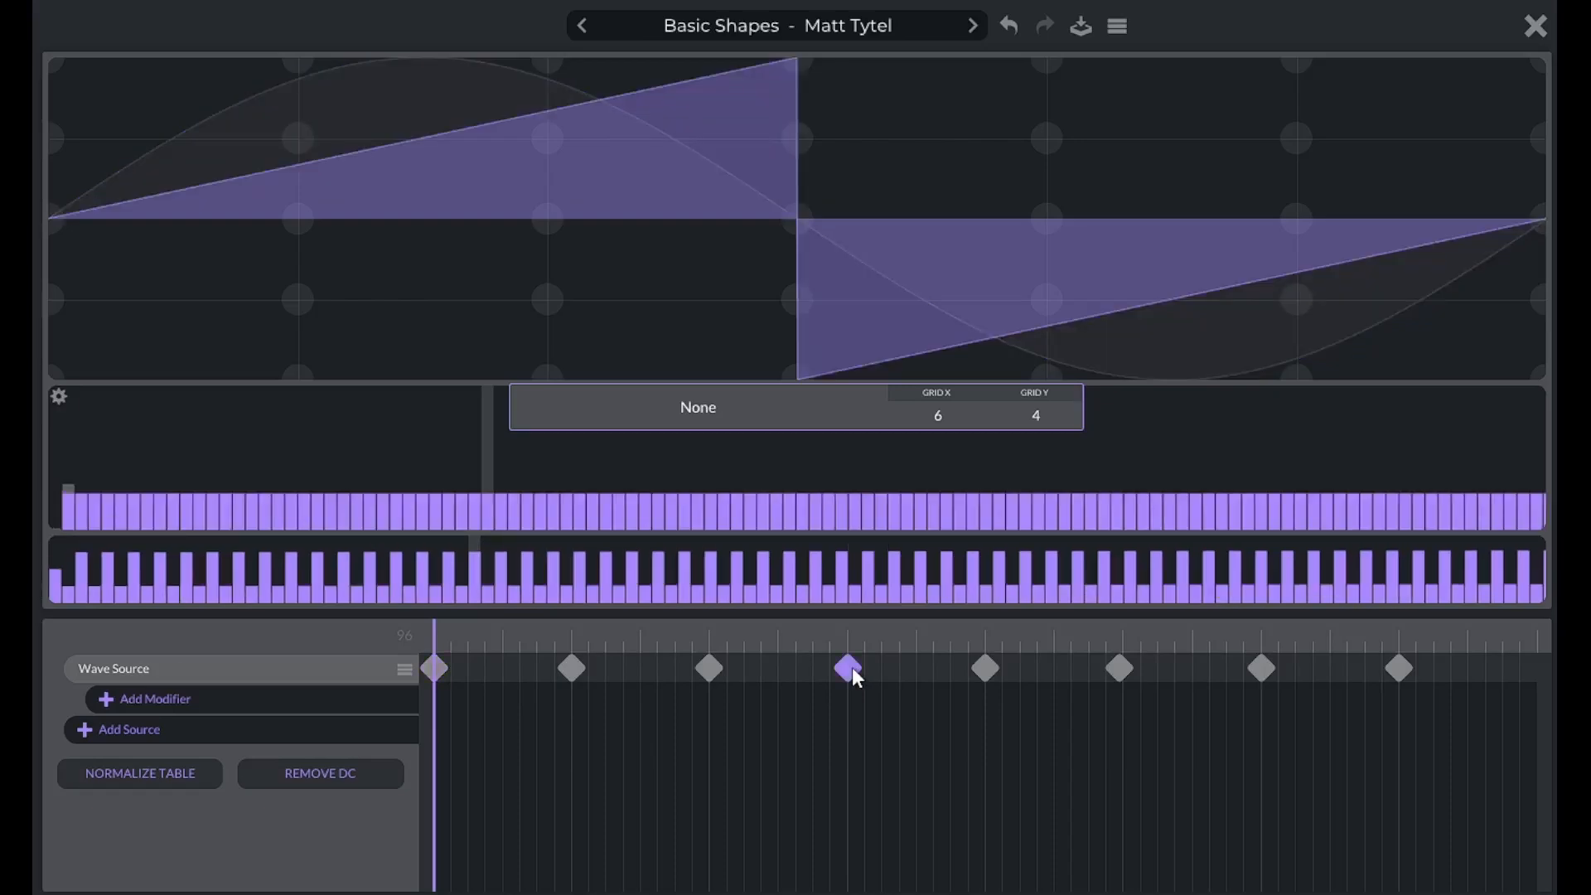
click(985, 668)
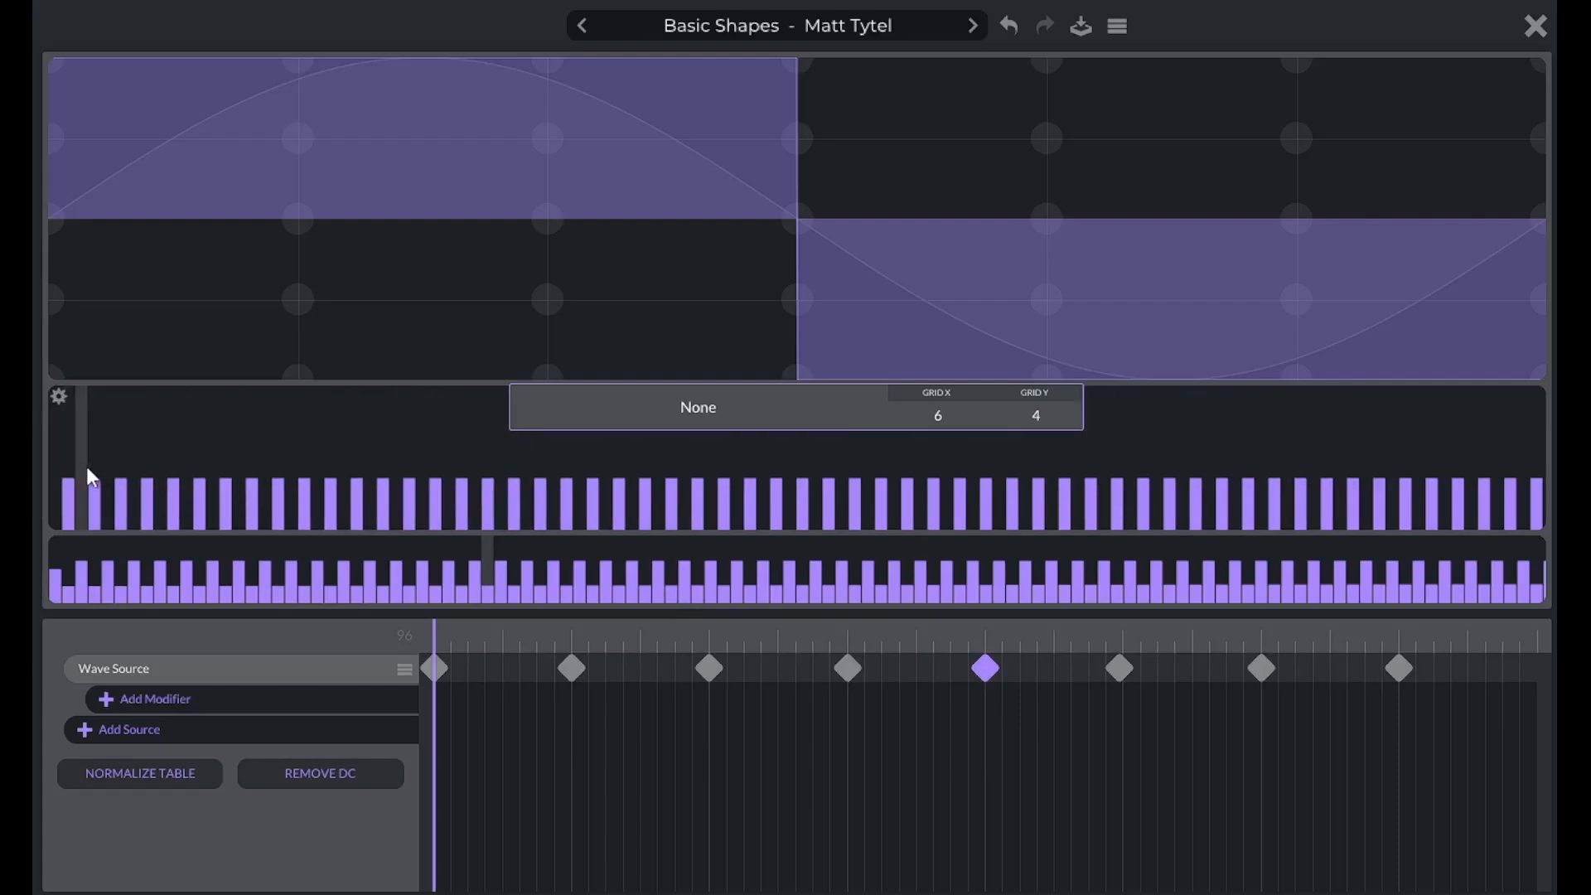
click(439, 667)
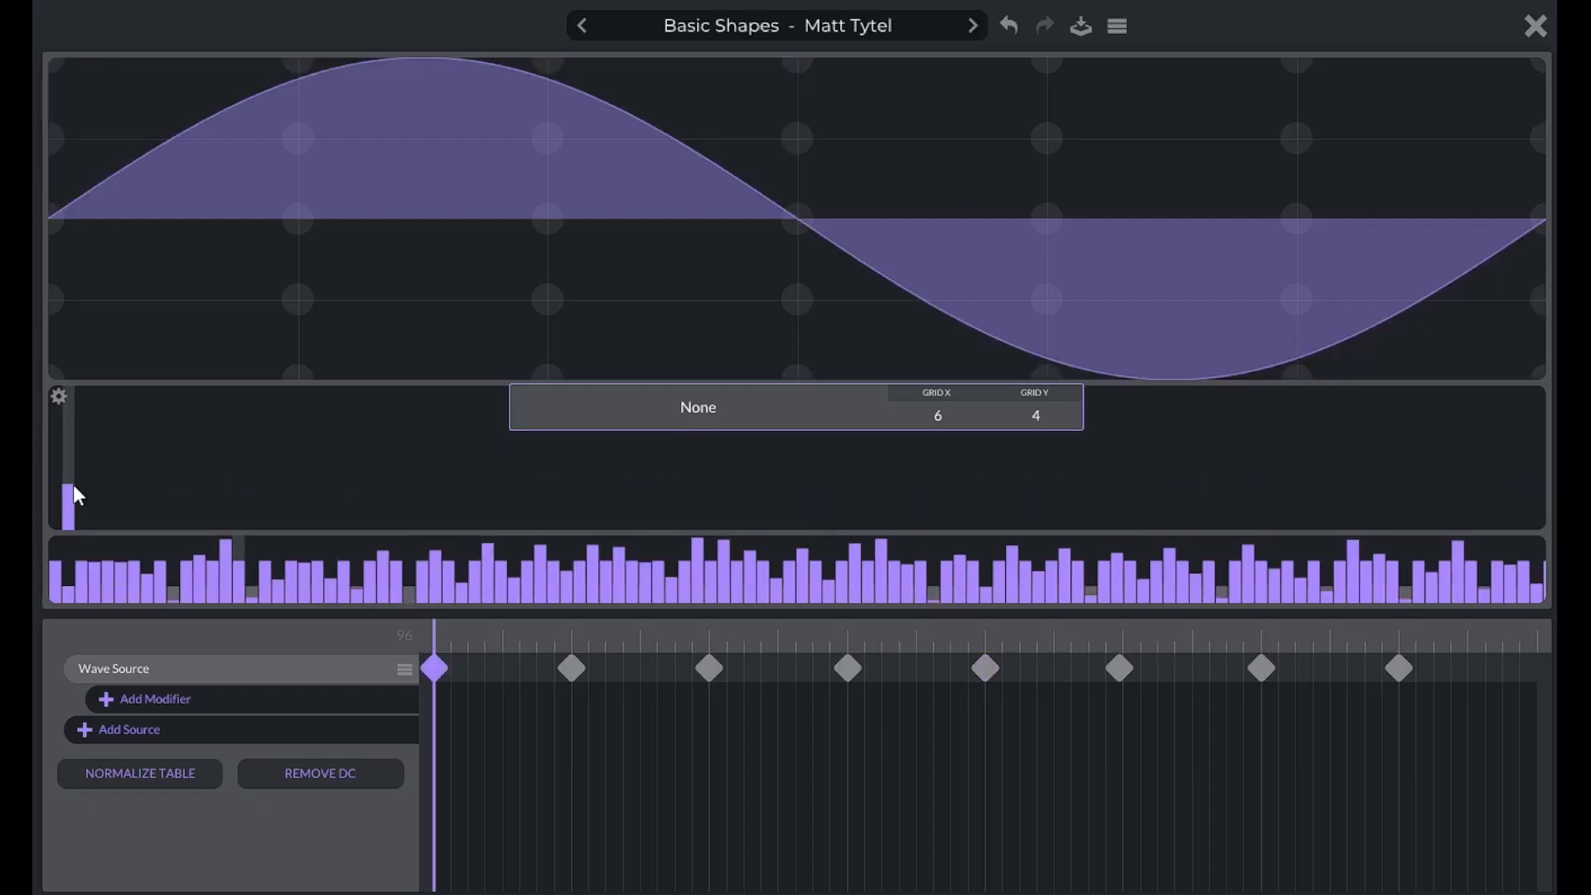
click(848, 667)
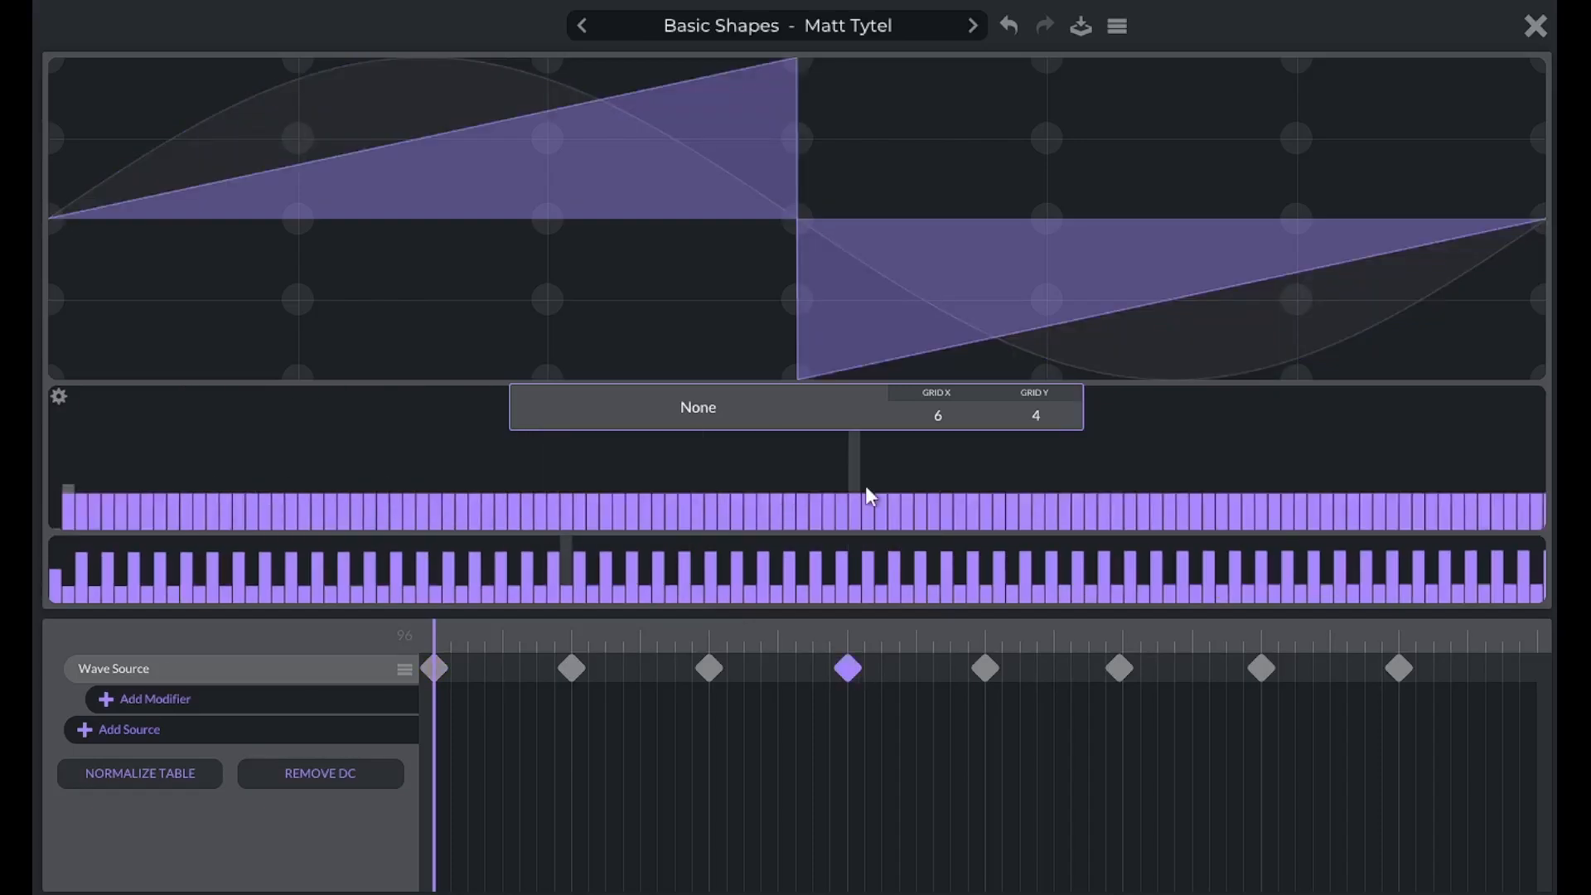
click(992, 673)
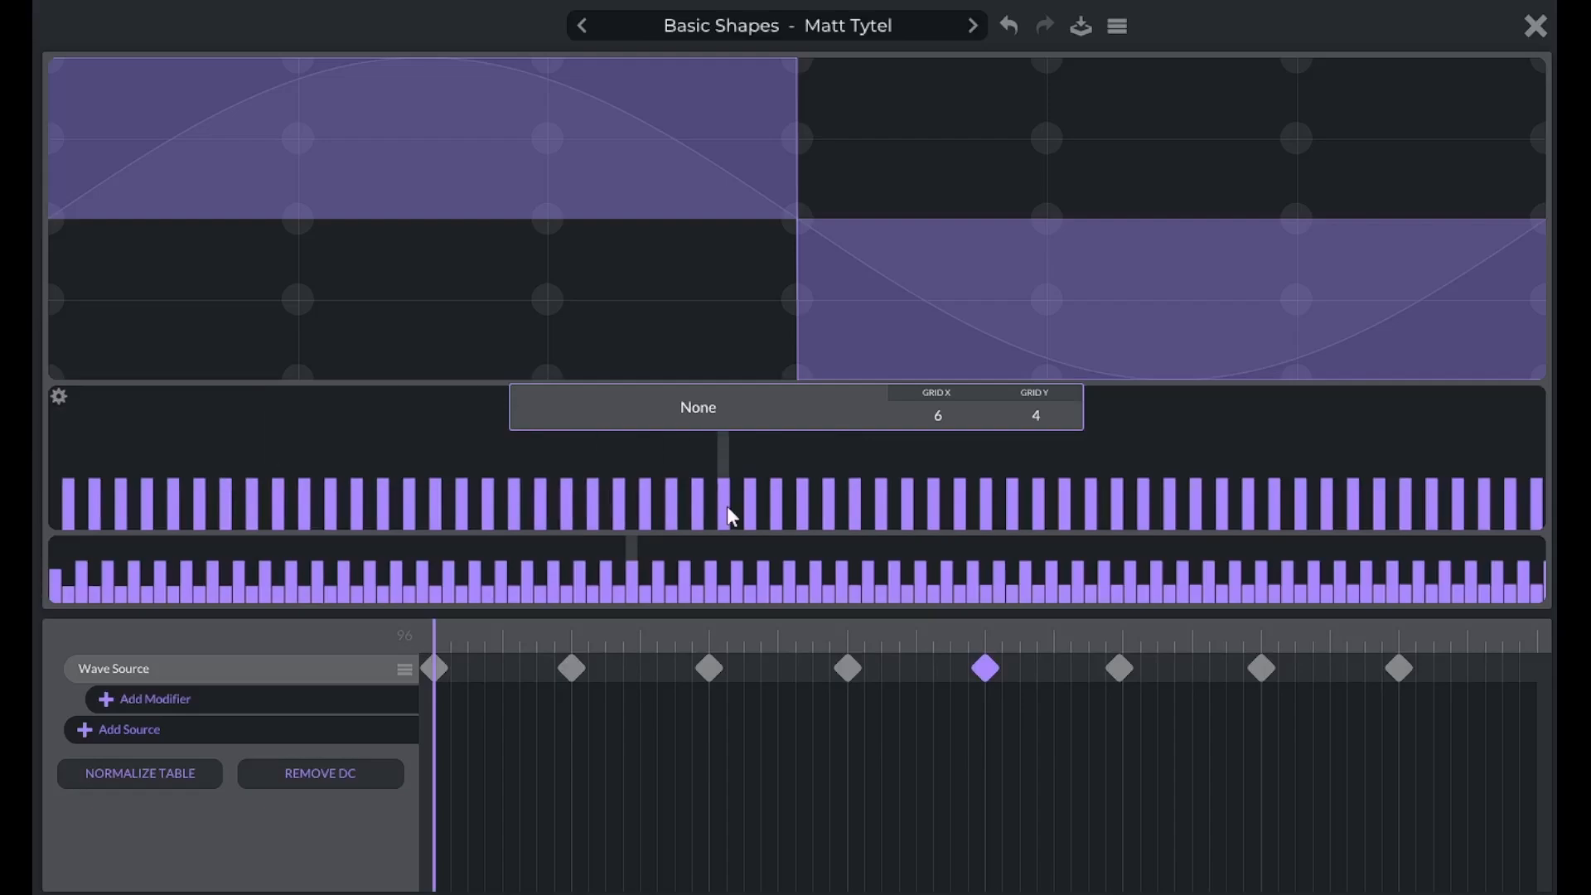
Select the triangle keyframe and examine its harmonic spectrum at wider and closer ranges.
click(709, 668)
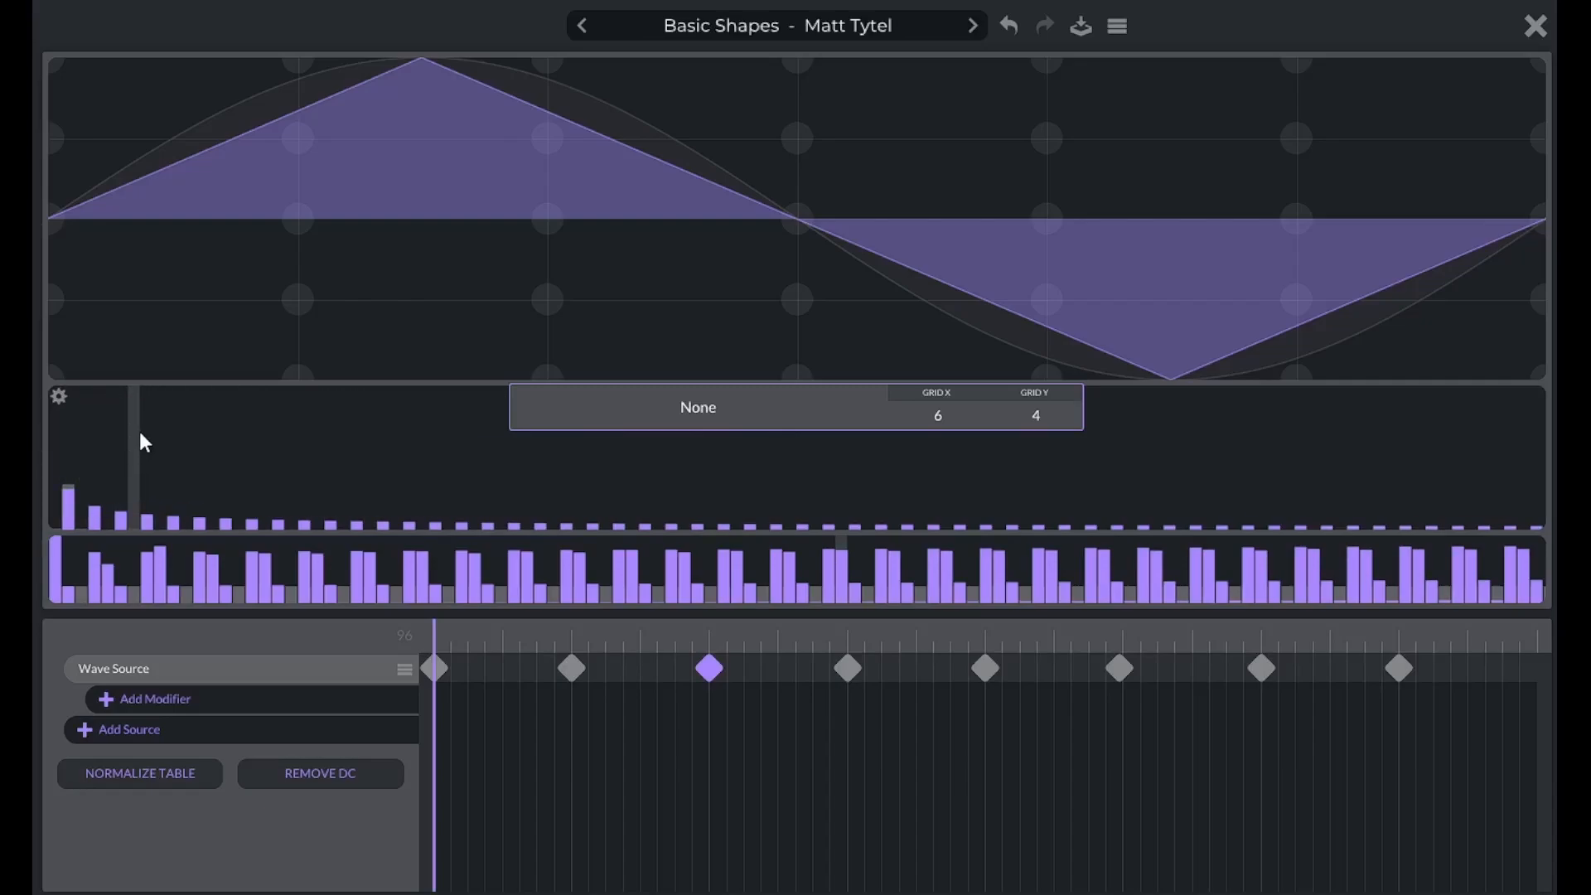
scroll(141, 437, down, 6)
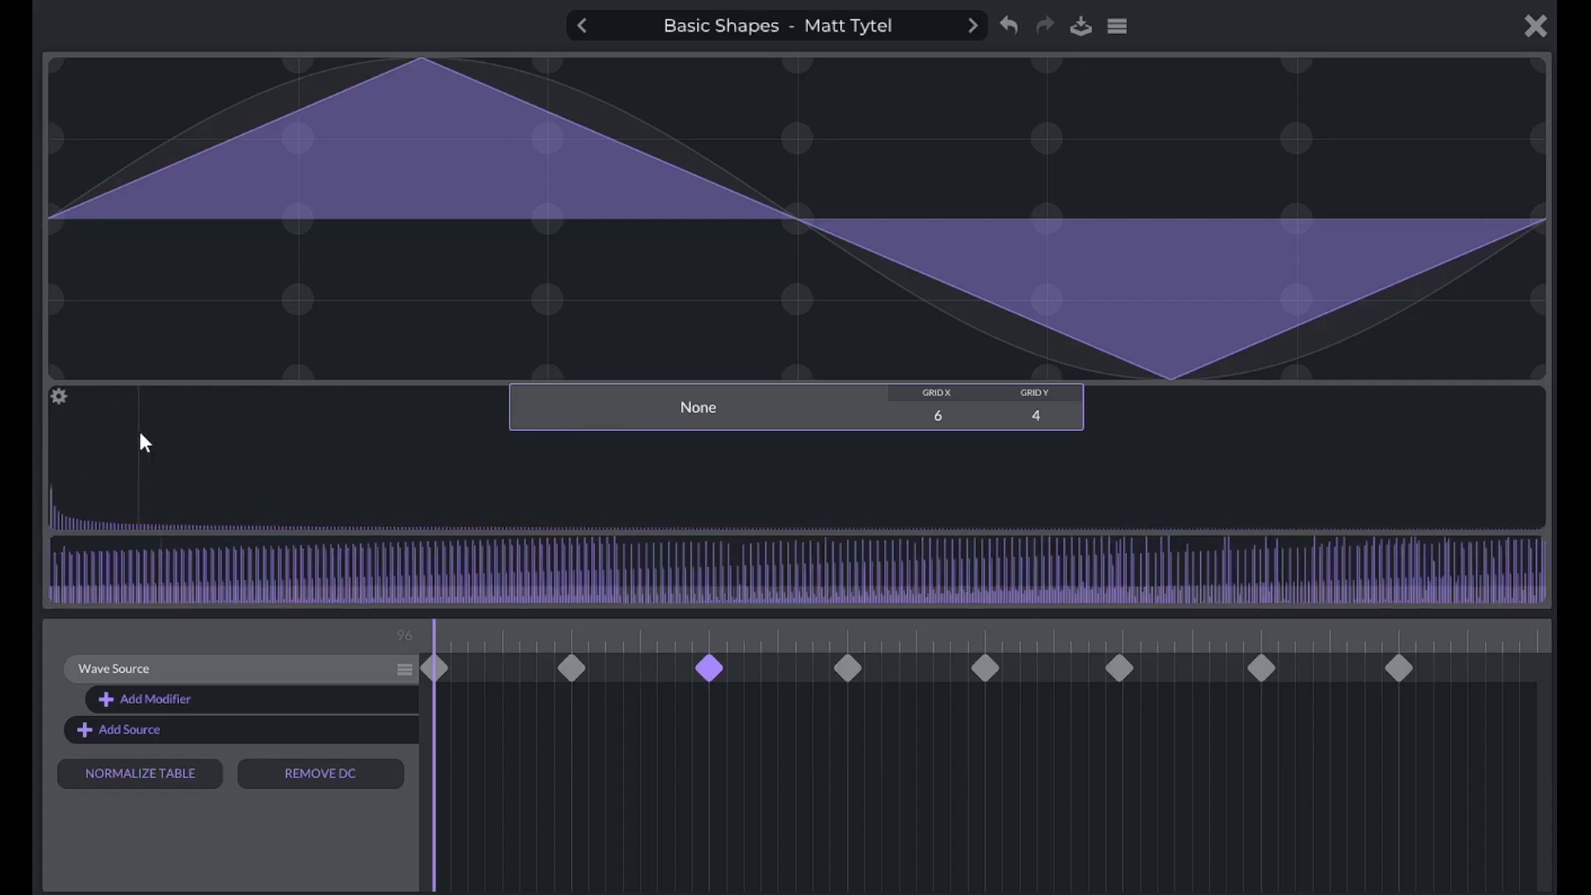
scroll(140, 435, up, 6)
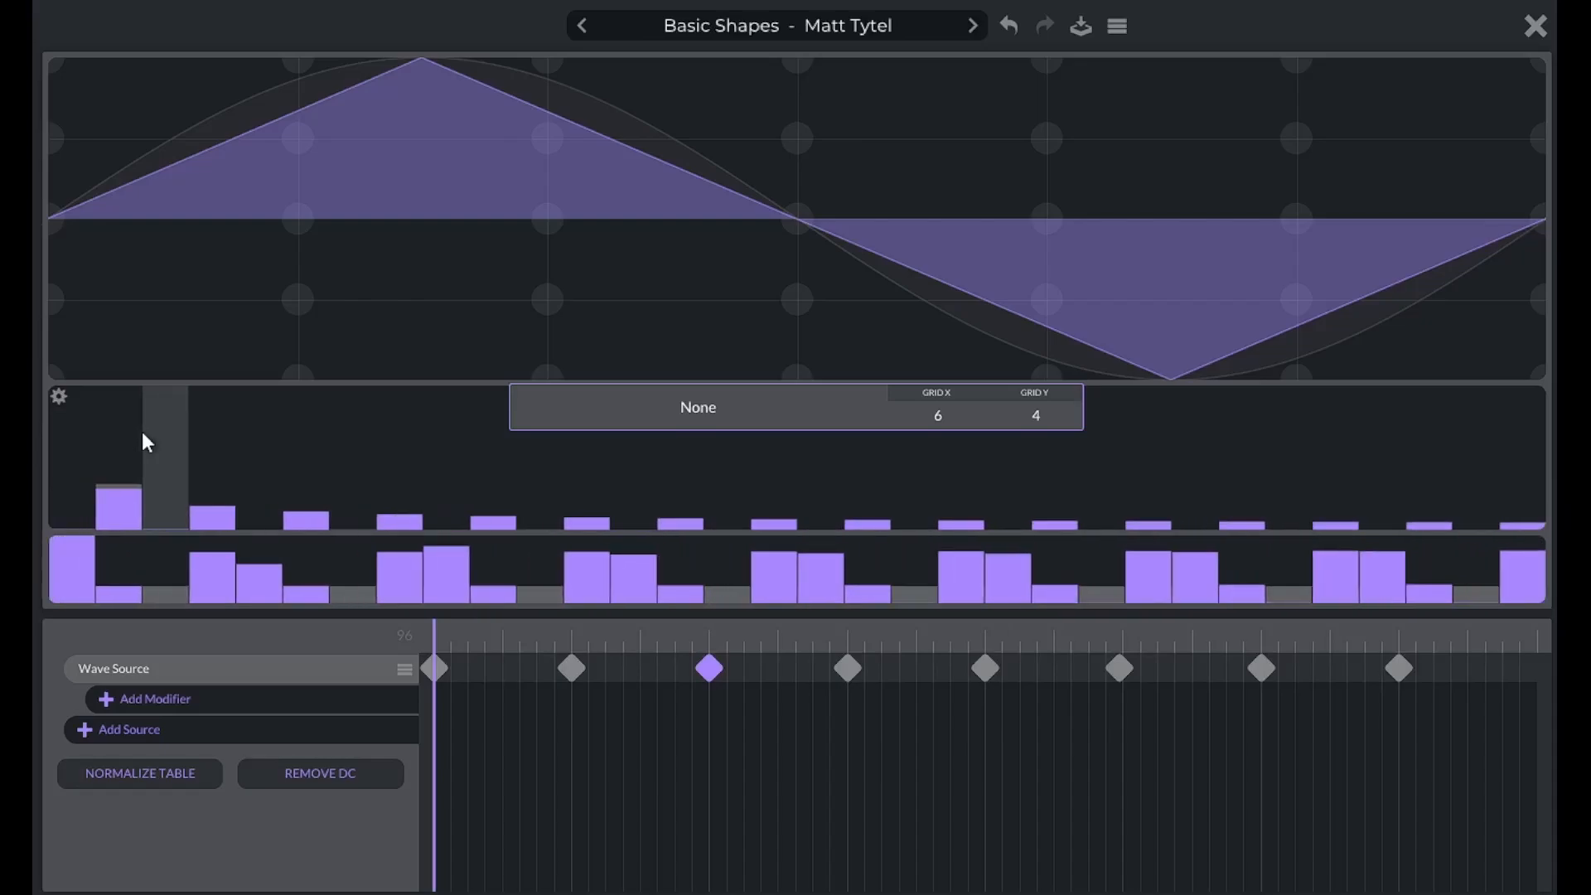
scroll(143, 434, down, 6)
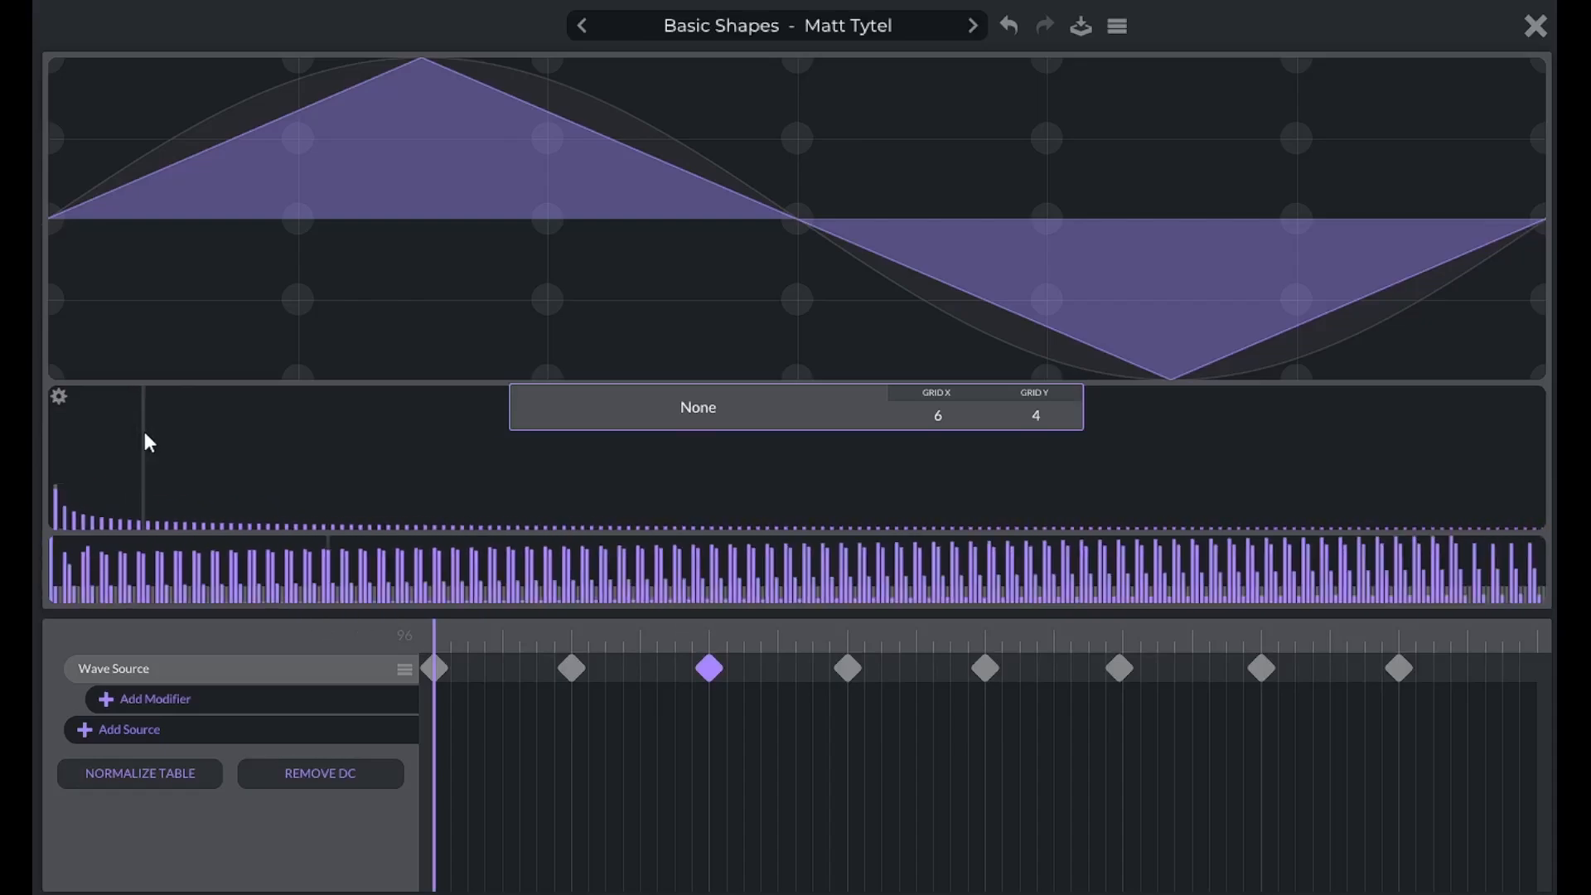
scroll(145, 432, up, 6)
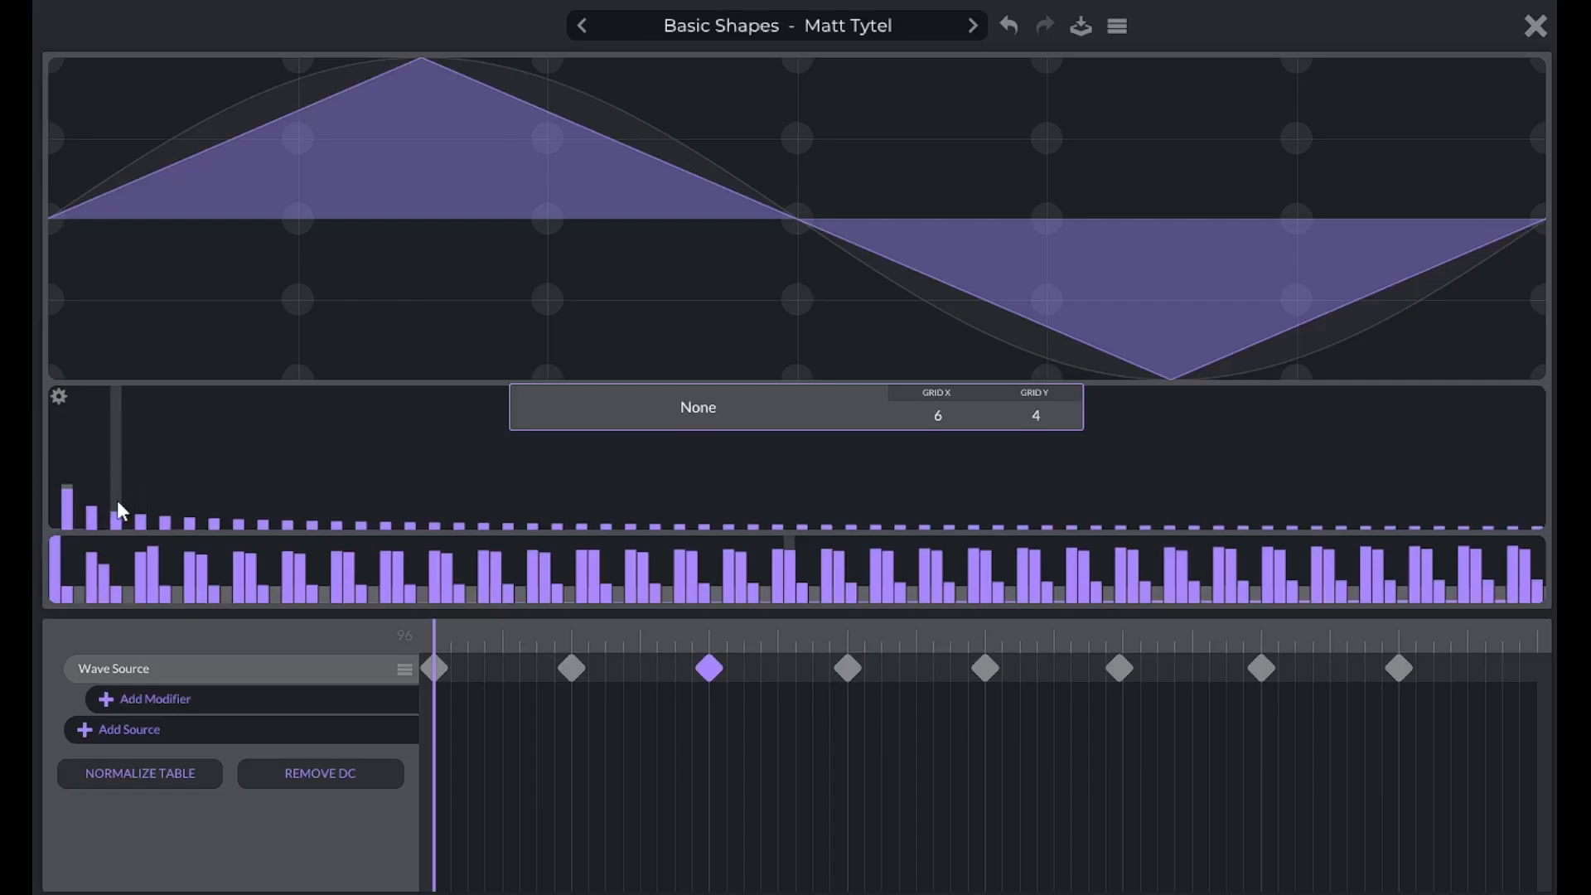
Redraw the triangle keyframe's harmonic amplitudes freehand, undo the edit and close the wavetable editor.
mouse_move(117, 499)
mouse_down()
mouse_move(113, 448)
mouse_move(125, 476)
mouse_move(186, 506)
mouse_move(257, 514)
mouse_move(255, 462)
mouse_move(167, 489)
mouse_move(485, 511)
mouse_move(296, 467)
mouse_move(418, 548)
mouse_move(321, 447)
mouse_move(880, 496)
mouse_move(1327, 449)
mouse_move(1290, 485)
mouse_up()
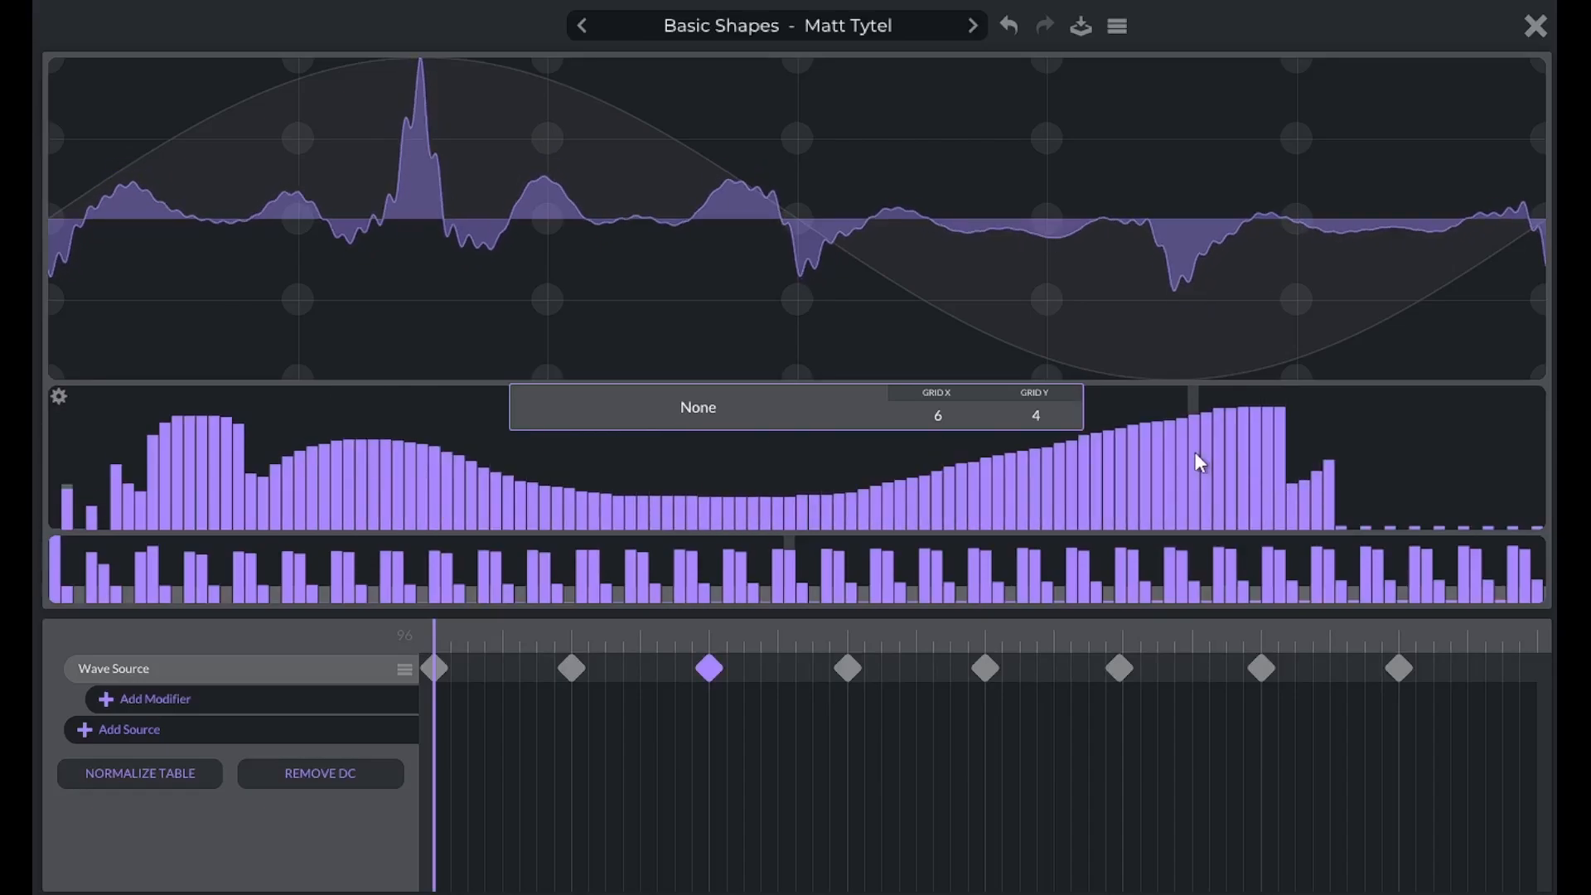
key(ctrl+z)
click(1535, 25)
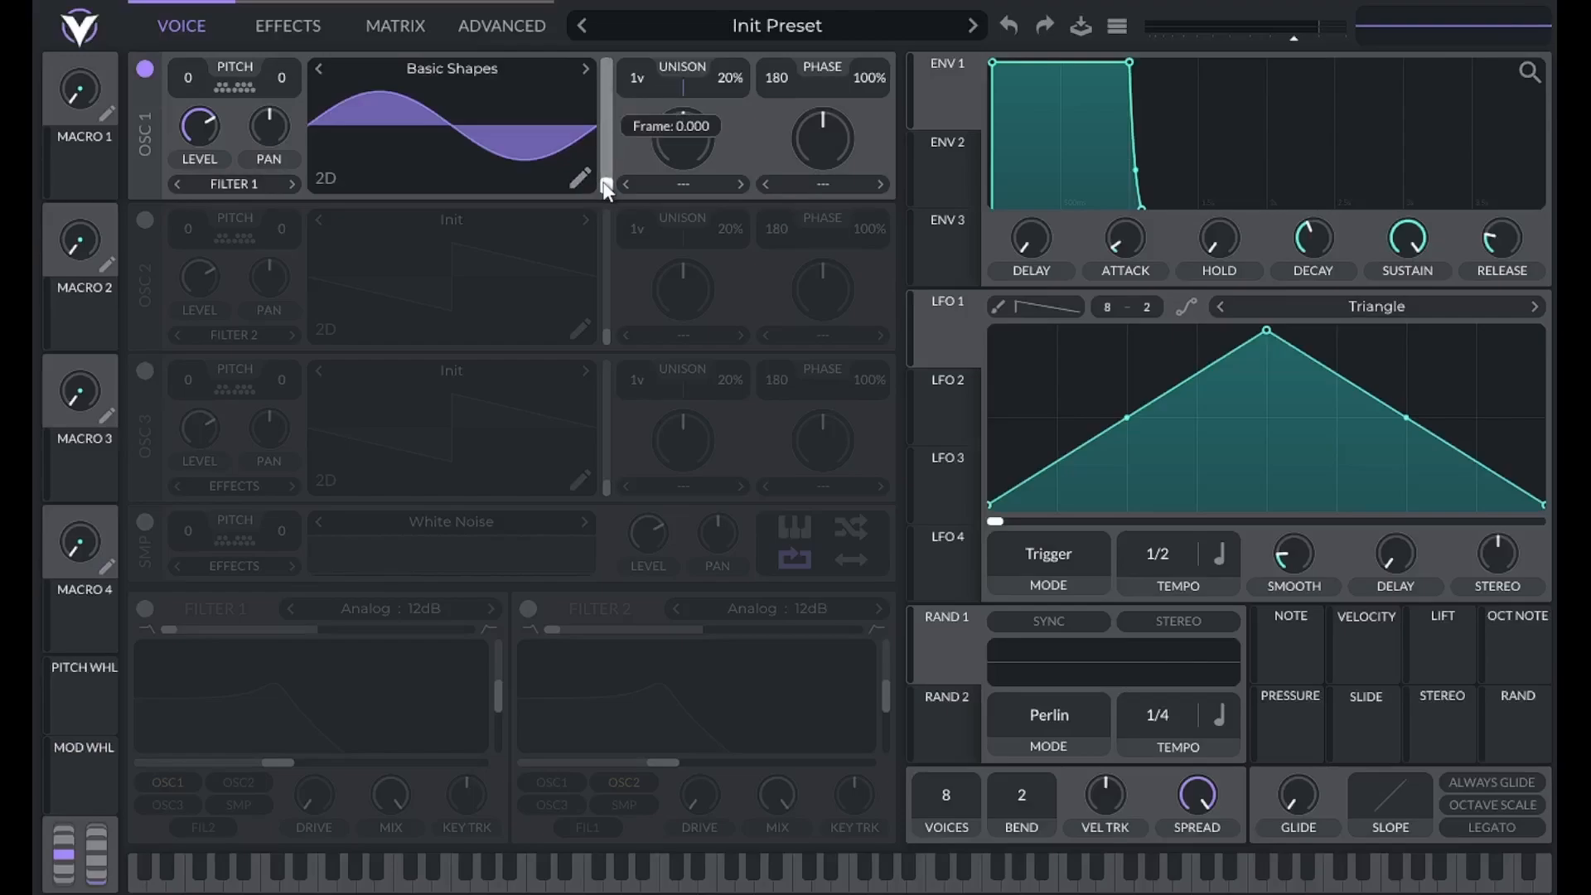
Move oscillator 1's wavetable to the square wave and sweep its transpose down and back to 0.
drag(606, 186, 613, 111)
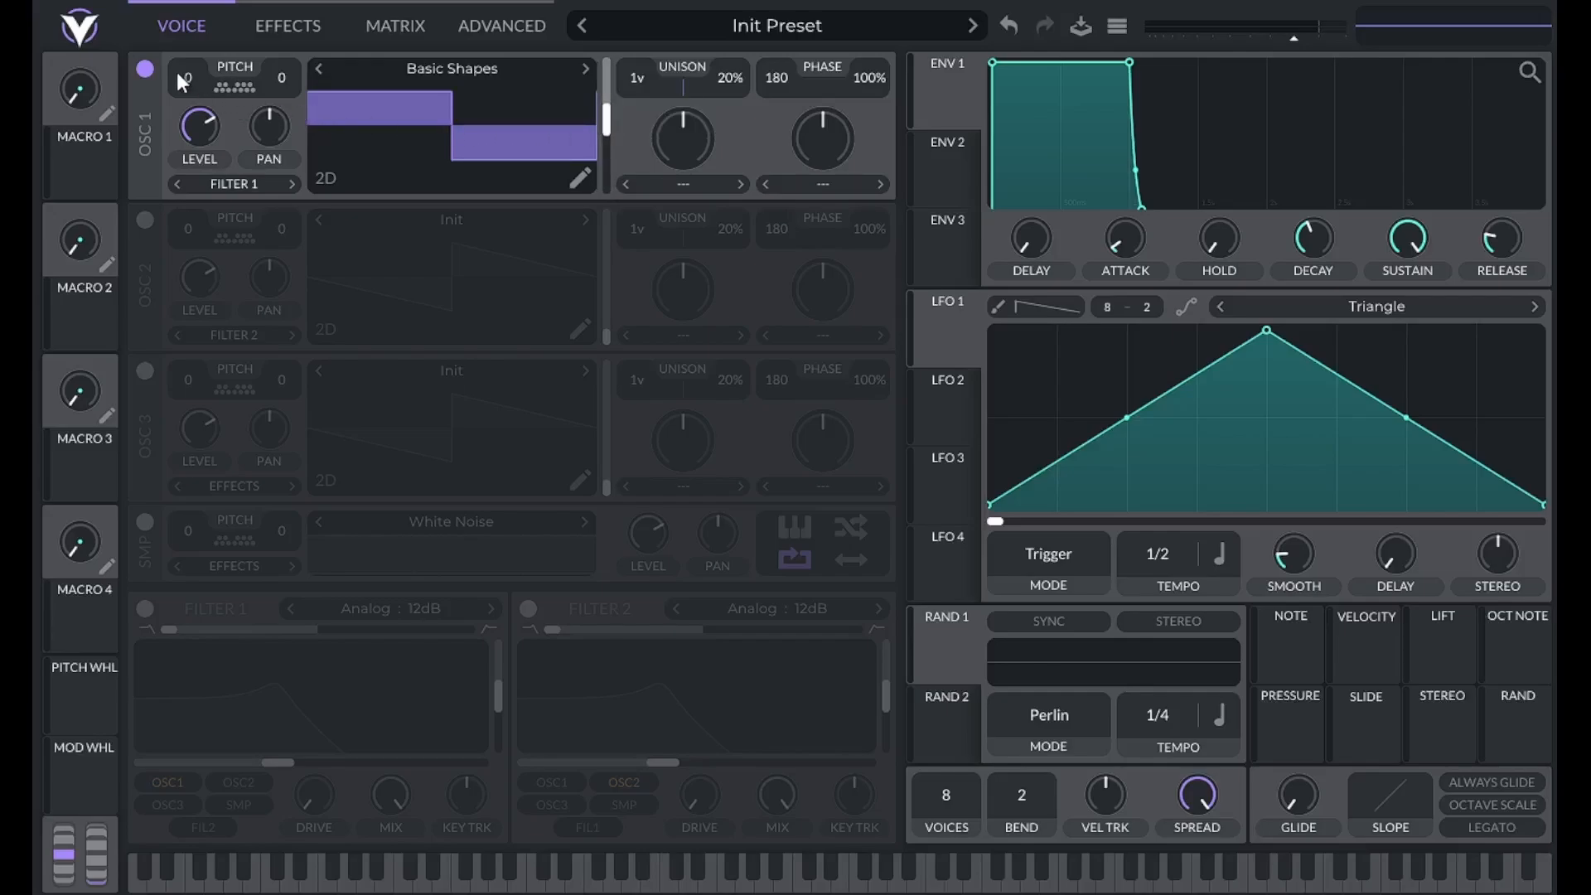
drag(187, 73, 188, 565)
drag(186, 468, 222, 68)
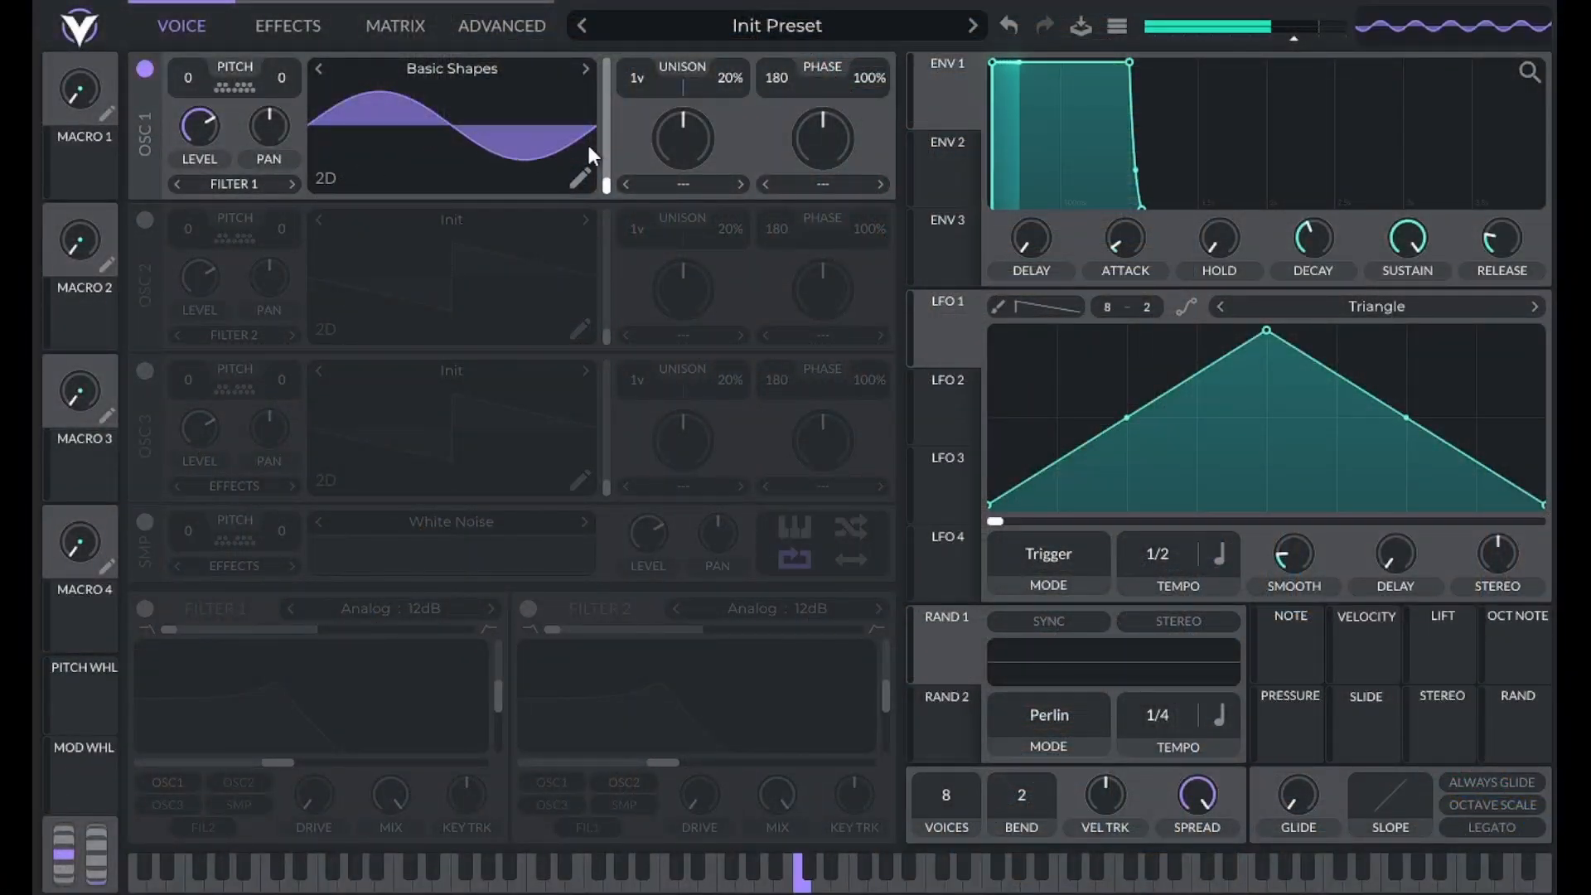
Move oscillator 1's Basic Shapes wavetable position to the triangle wave at about frame 76.
drag(606, 183, 607, 149)
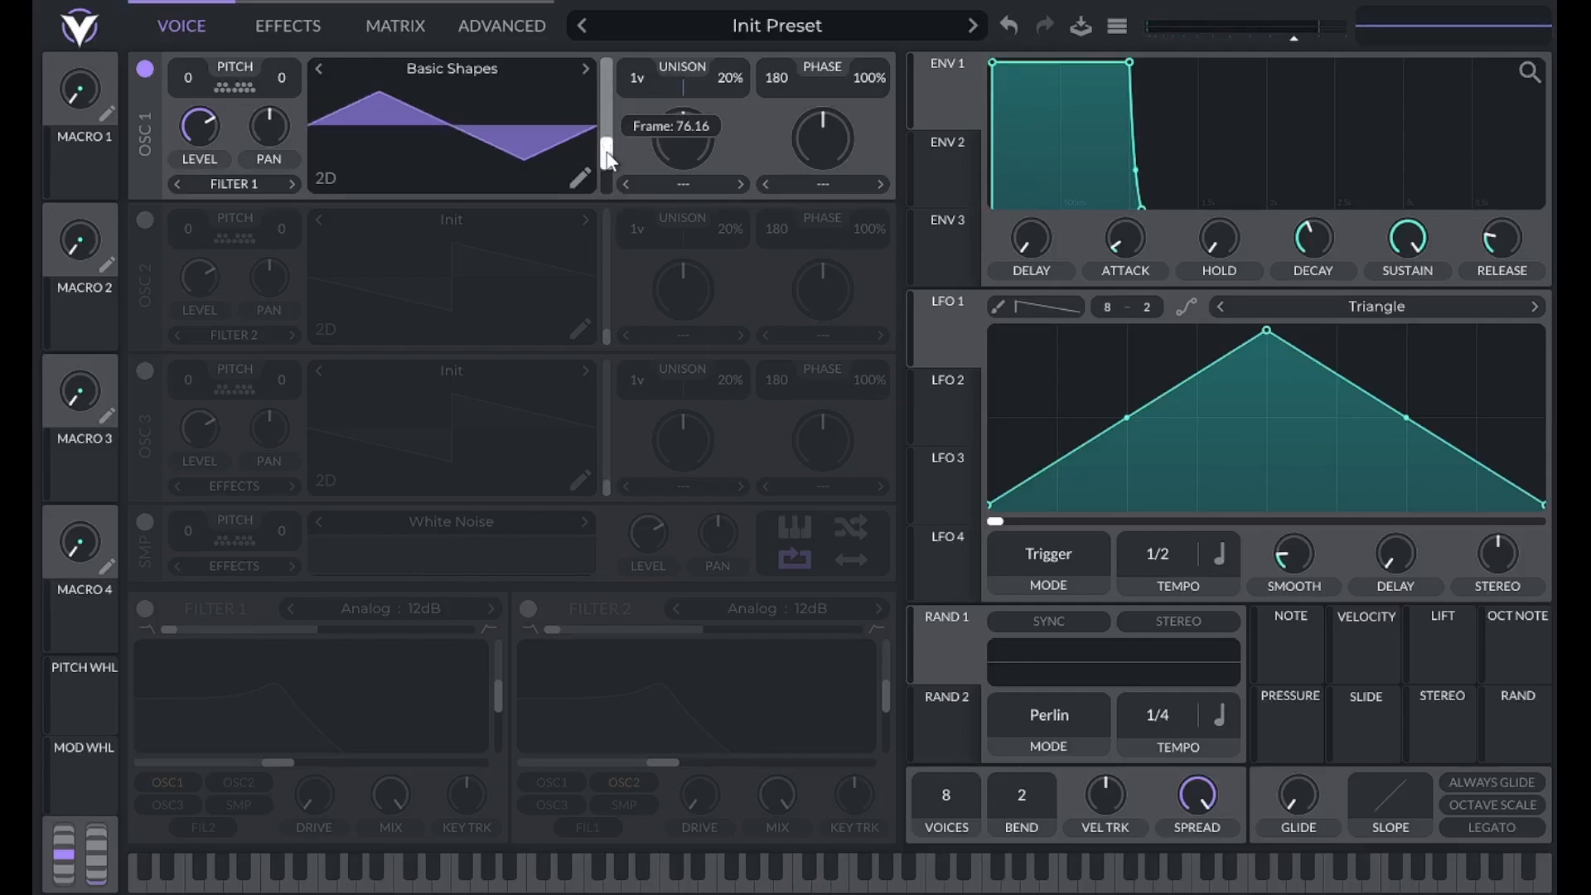
Move oscillator 1's Basic Shapes wavetable position to the saw wave at about frame 127.
drag(607, 158, 610, 126)
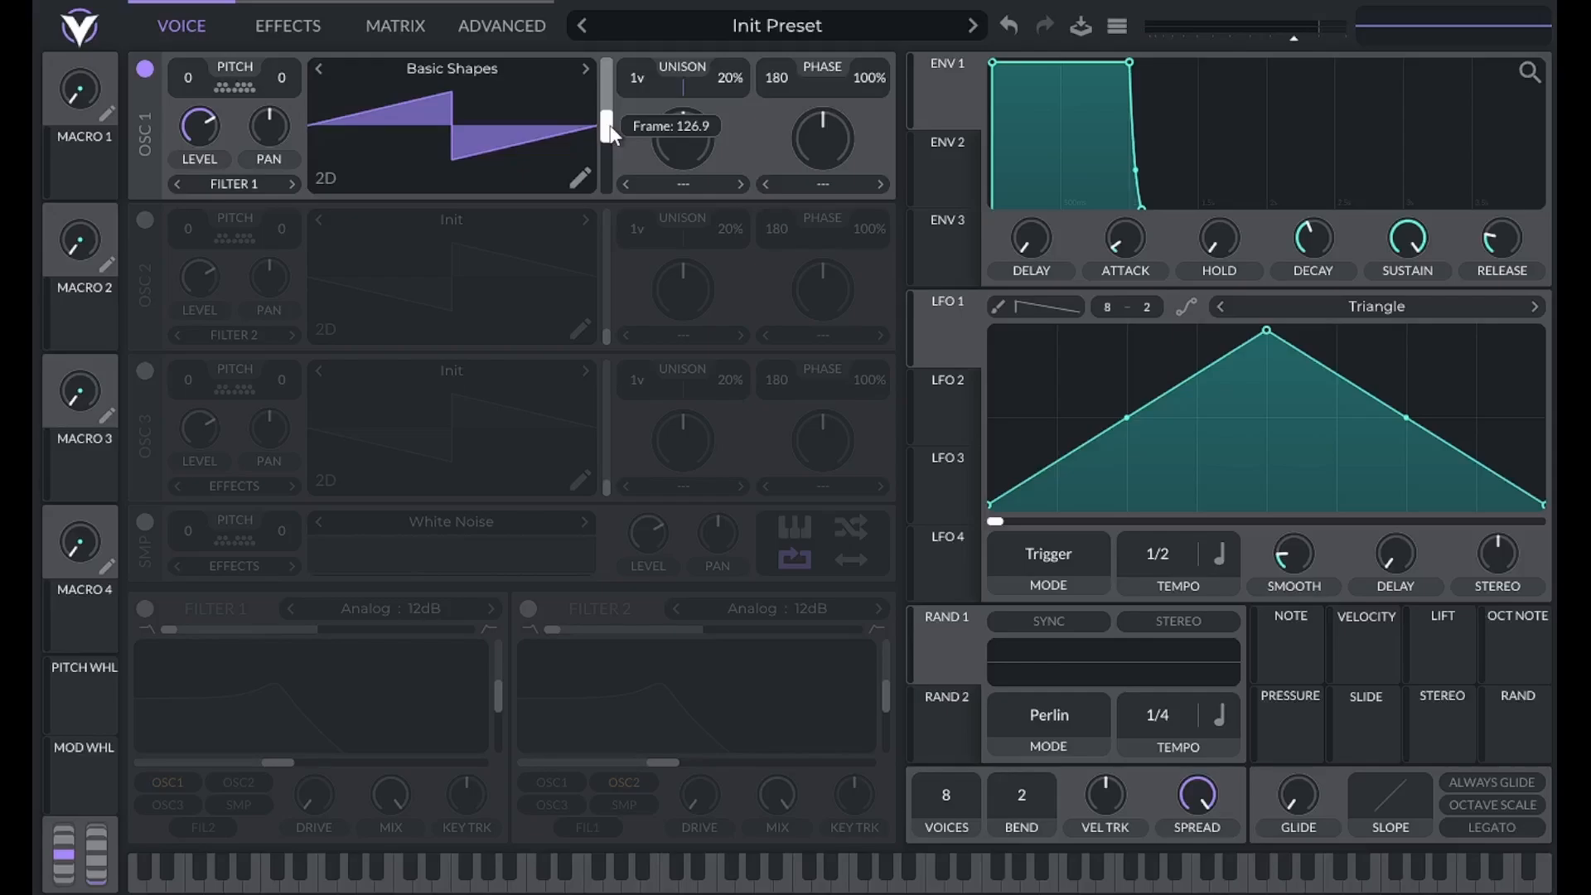
drag(608, 134, 608, 126)
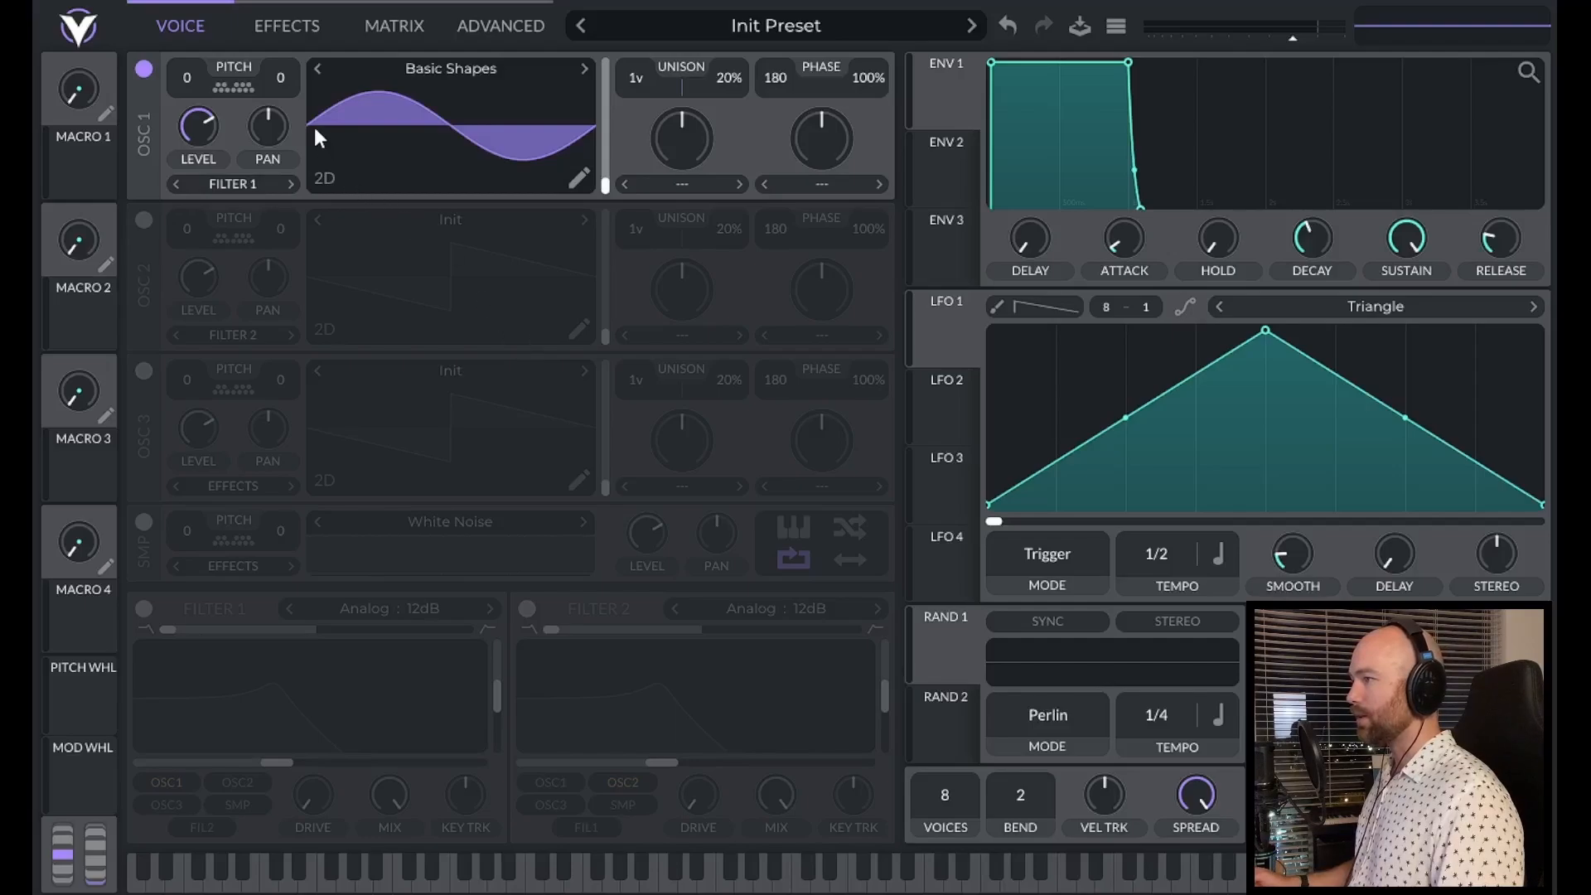
Open oscillator 1's Basic Shapes wavetable for editing, add a third harmonic to the sine keyframe and remove it again.
click(509, 64)
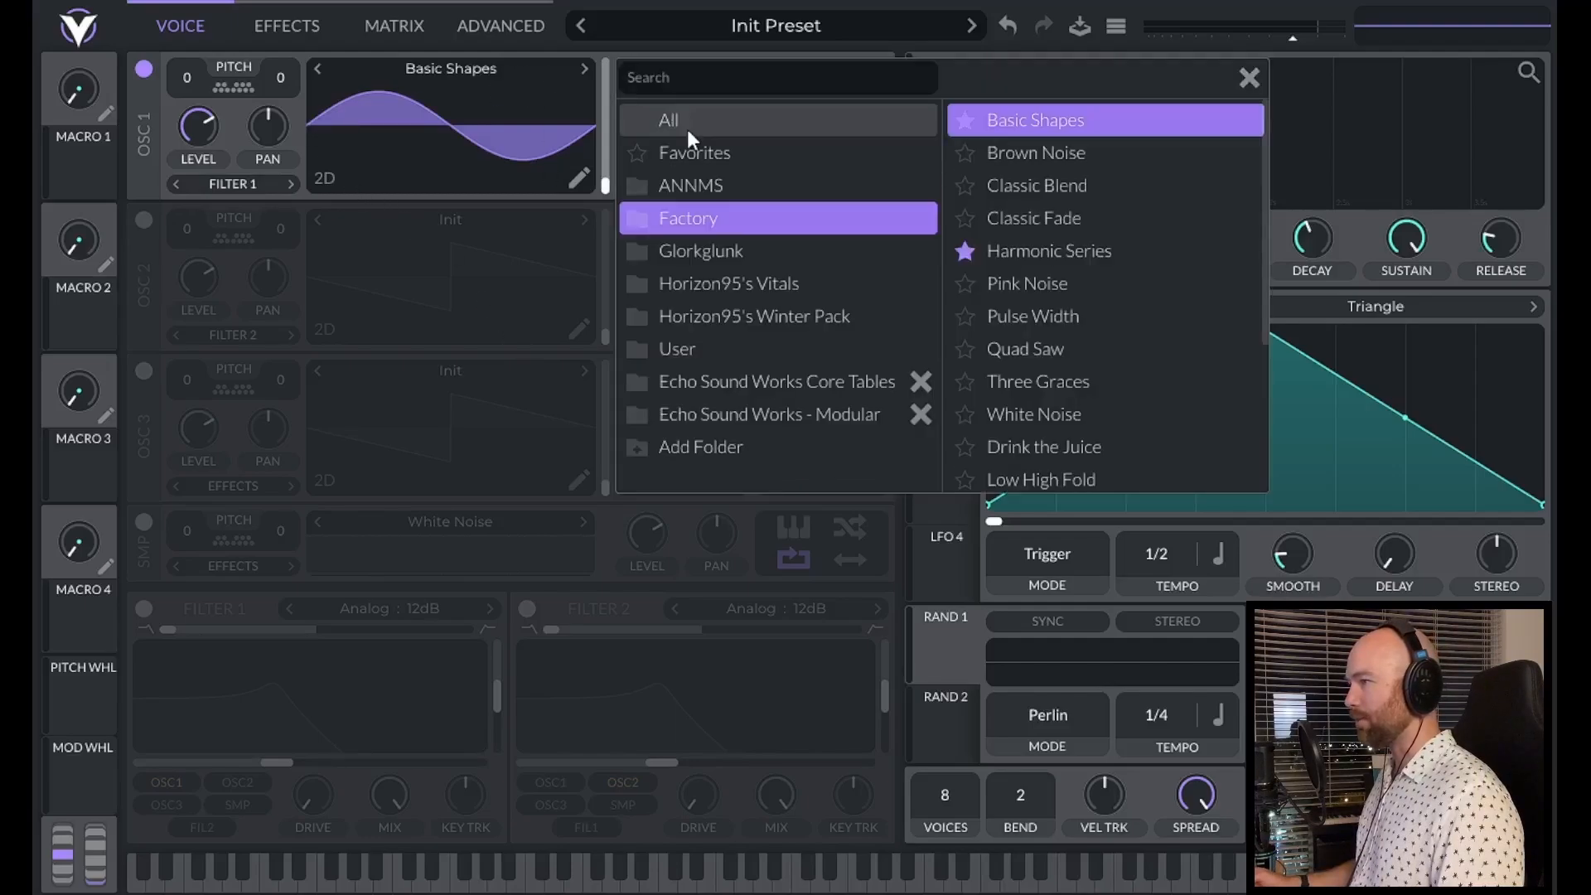
click(1249, 77)
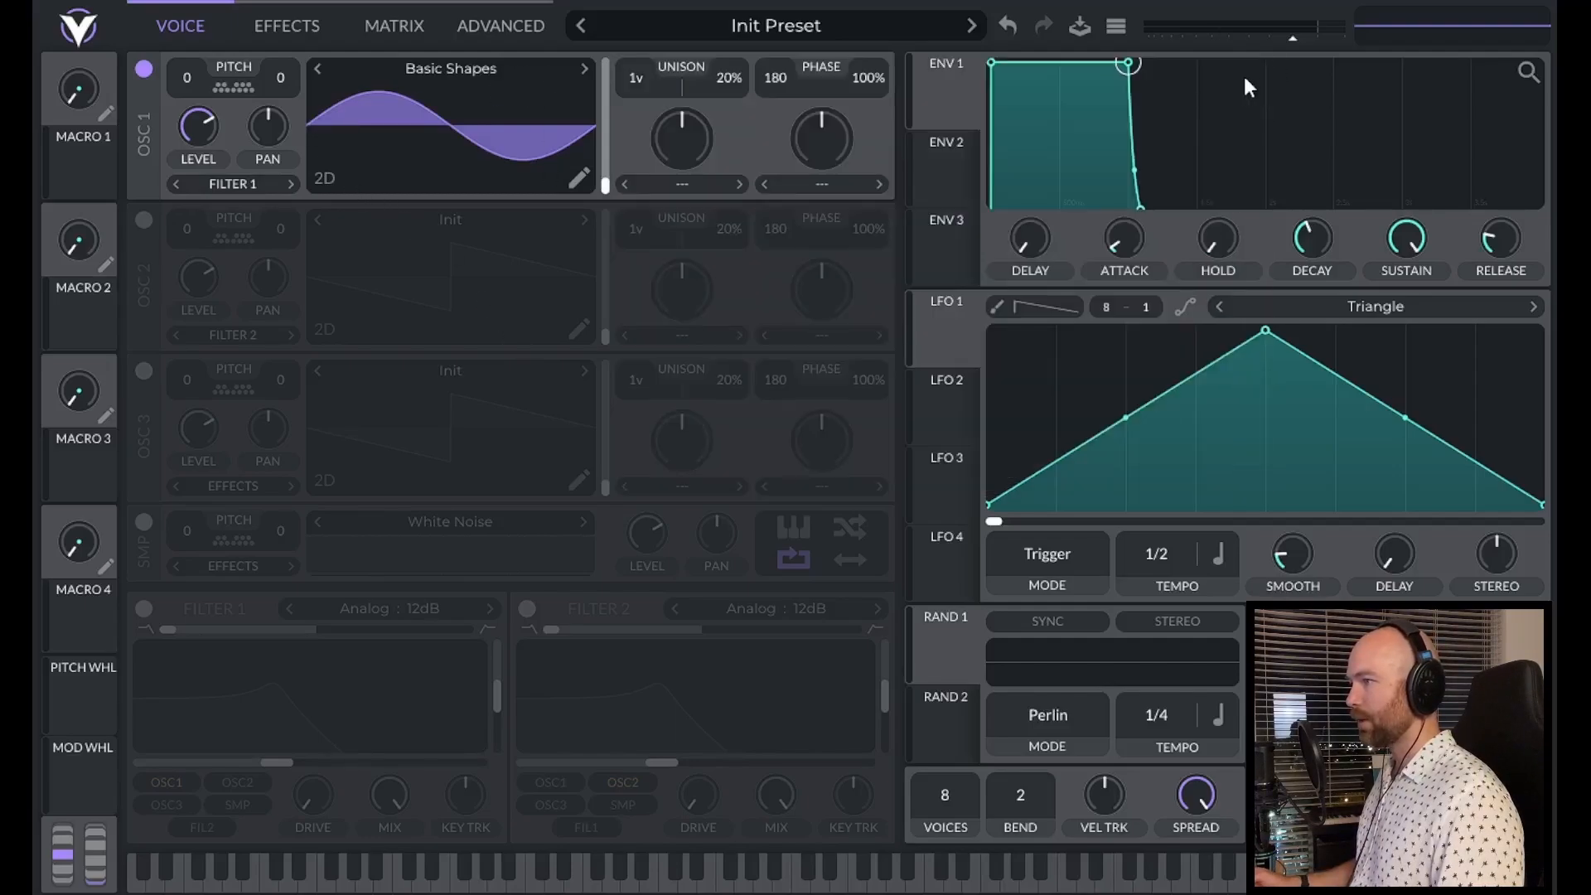
click(578, 178)
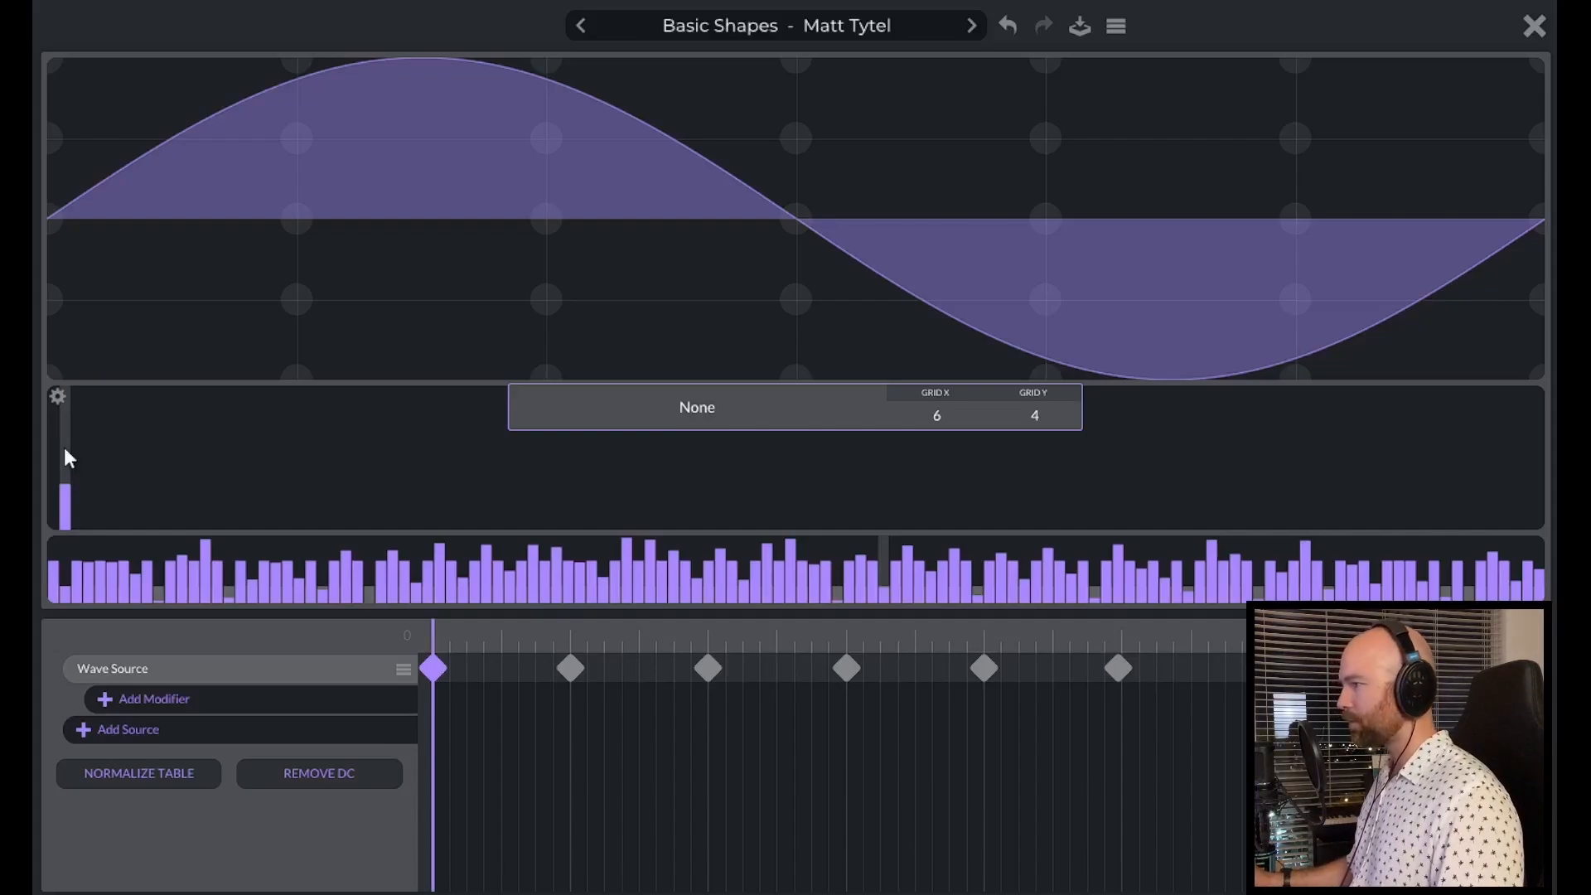
click(91, 484)
drag(92, 482, 91, 482)
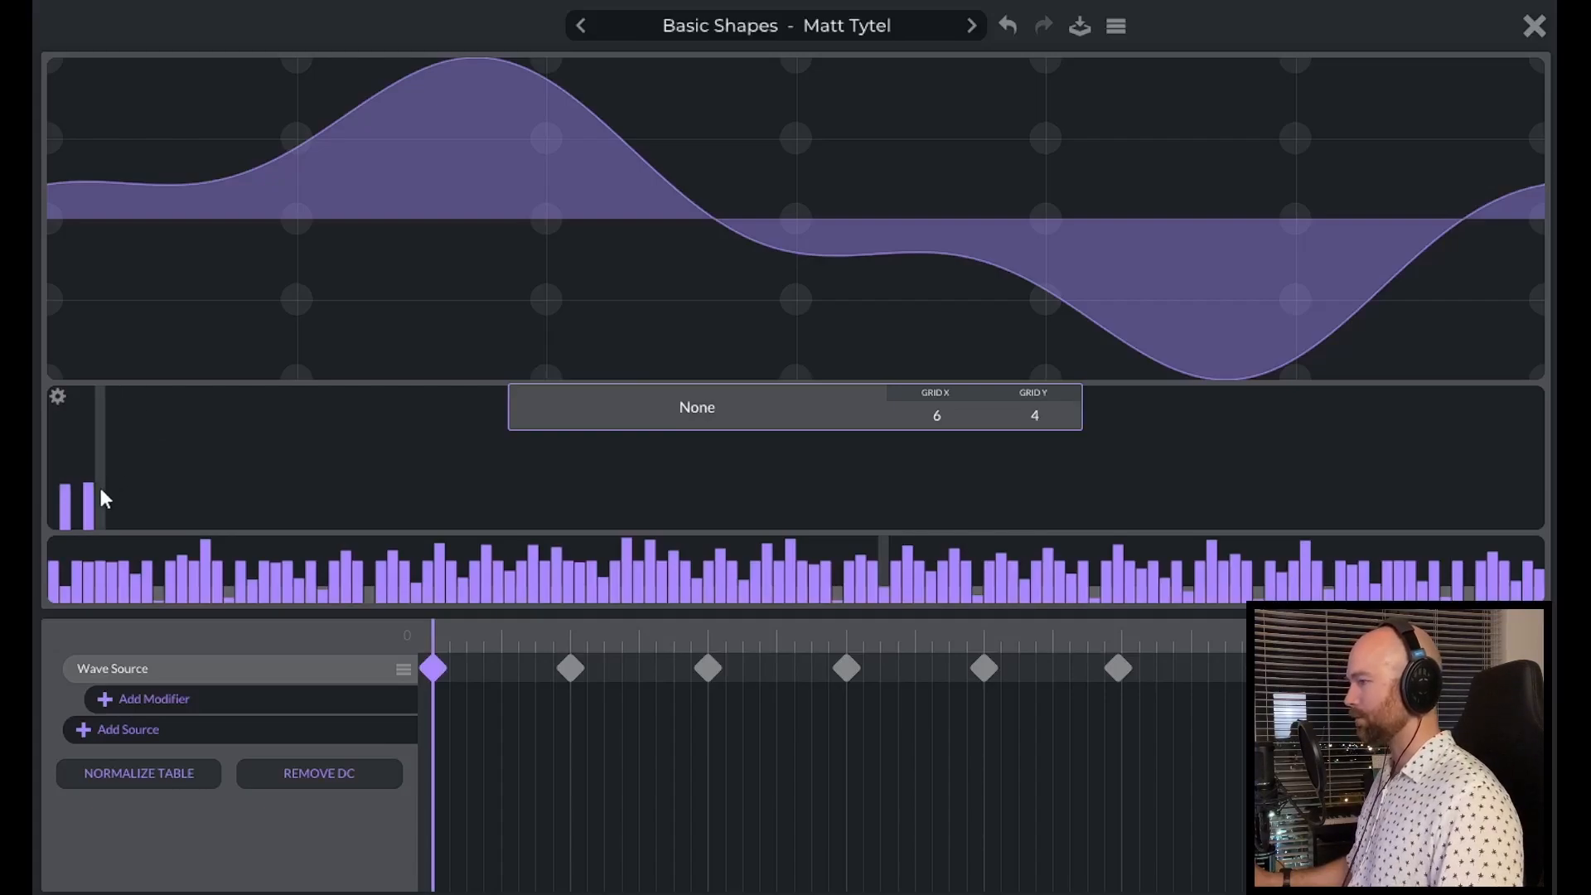
drag(92, 484, 87, 528)
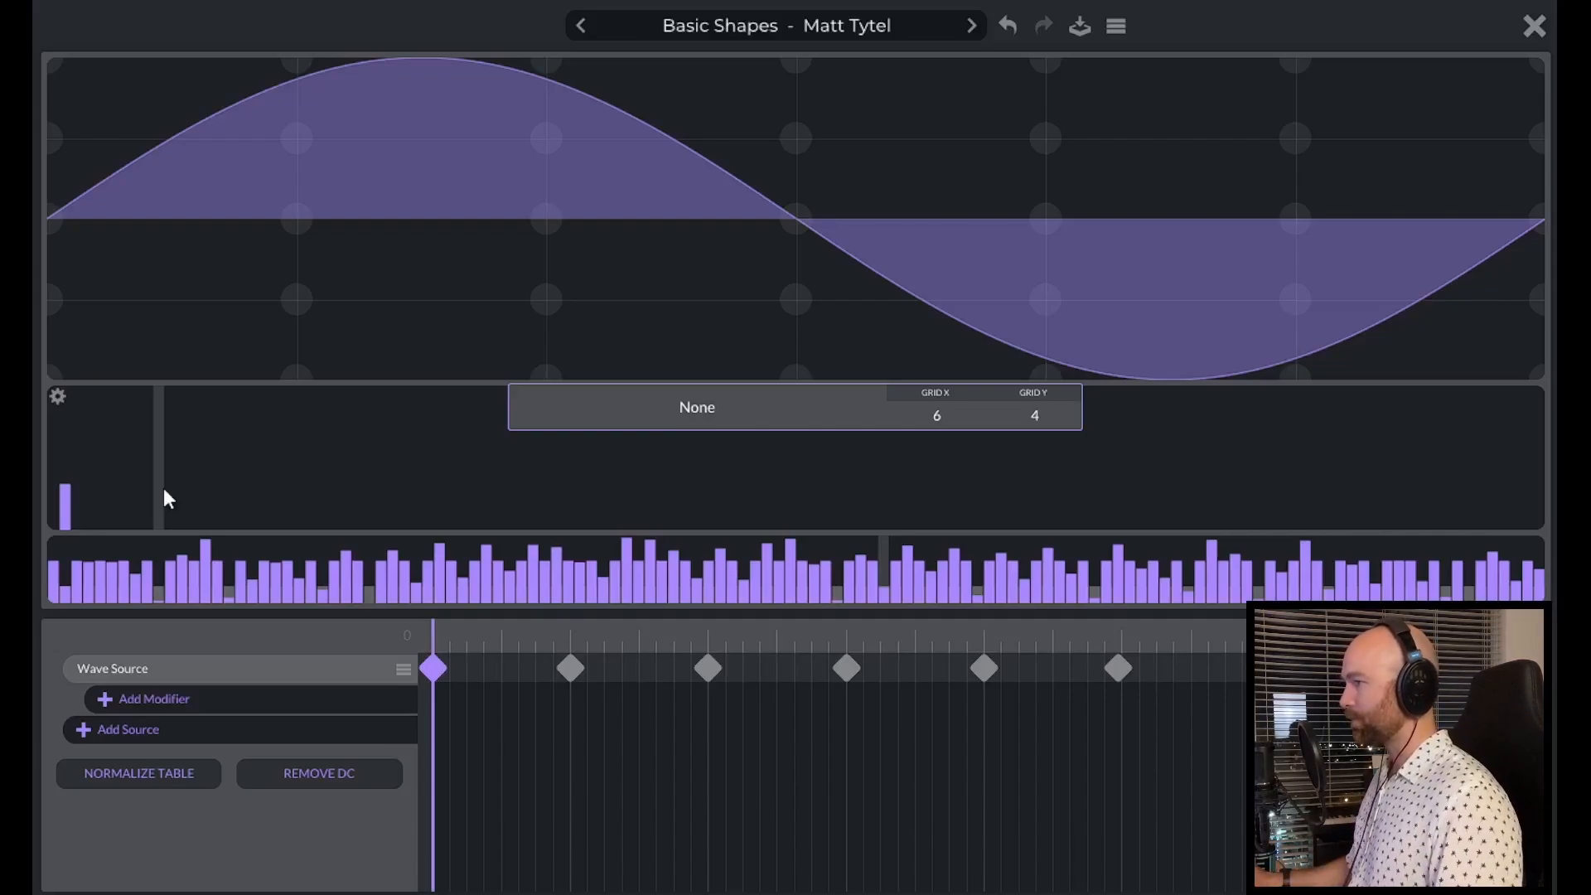
Add a high harmonic, around the 19th, to the sine keyframe, lower its amplitude, and remove it.
mouse_move(164, 490)
mouse_down()
mouse_move(60, 472)
mouse_move(275, 457)
mouse_up()
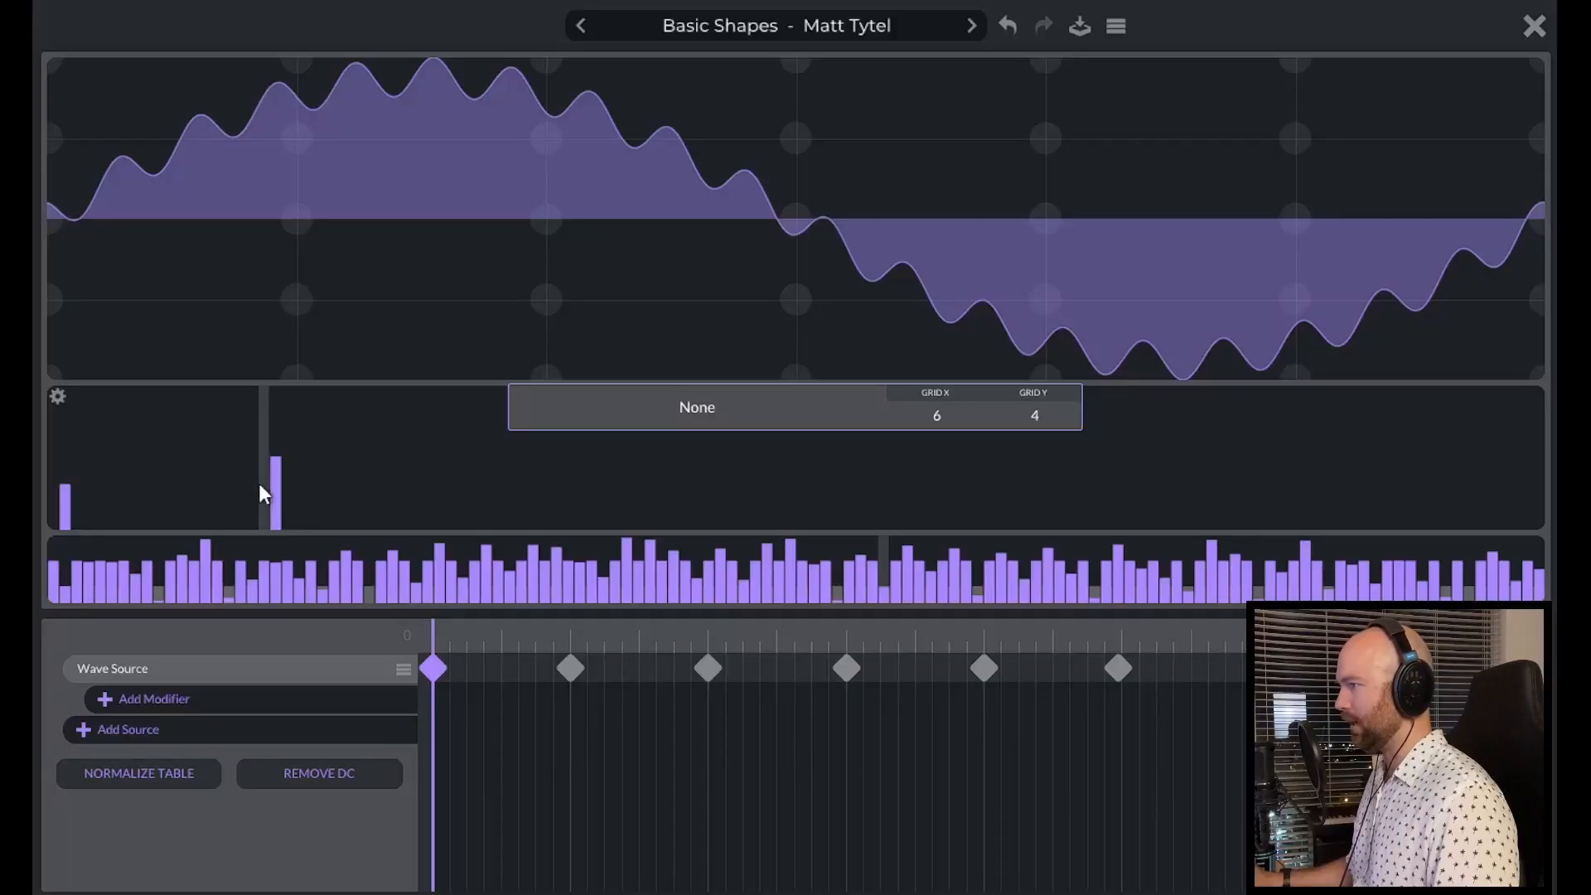
click(268, 482)
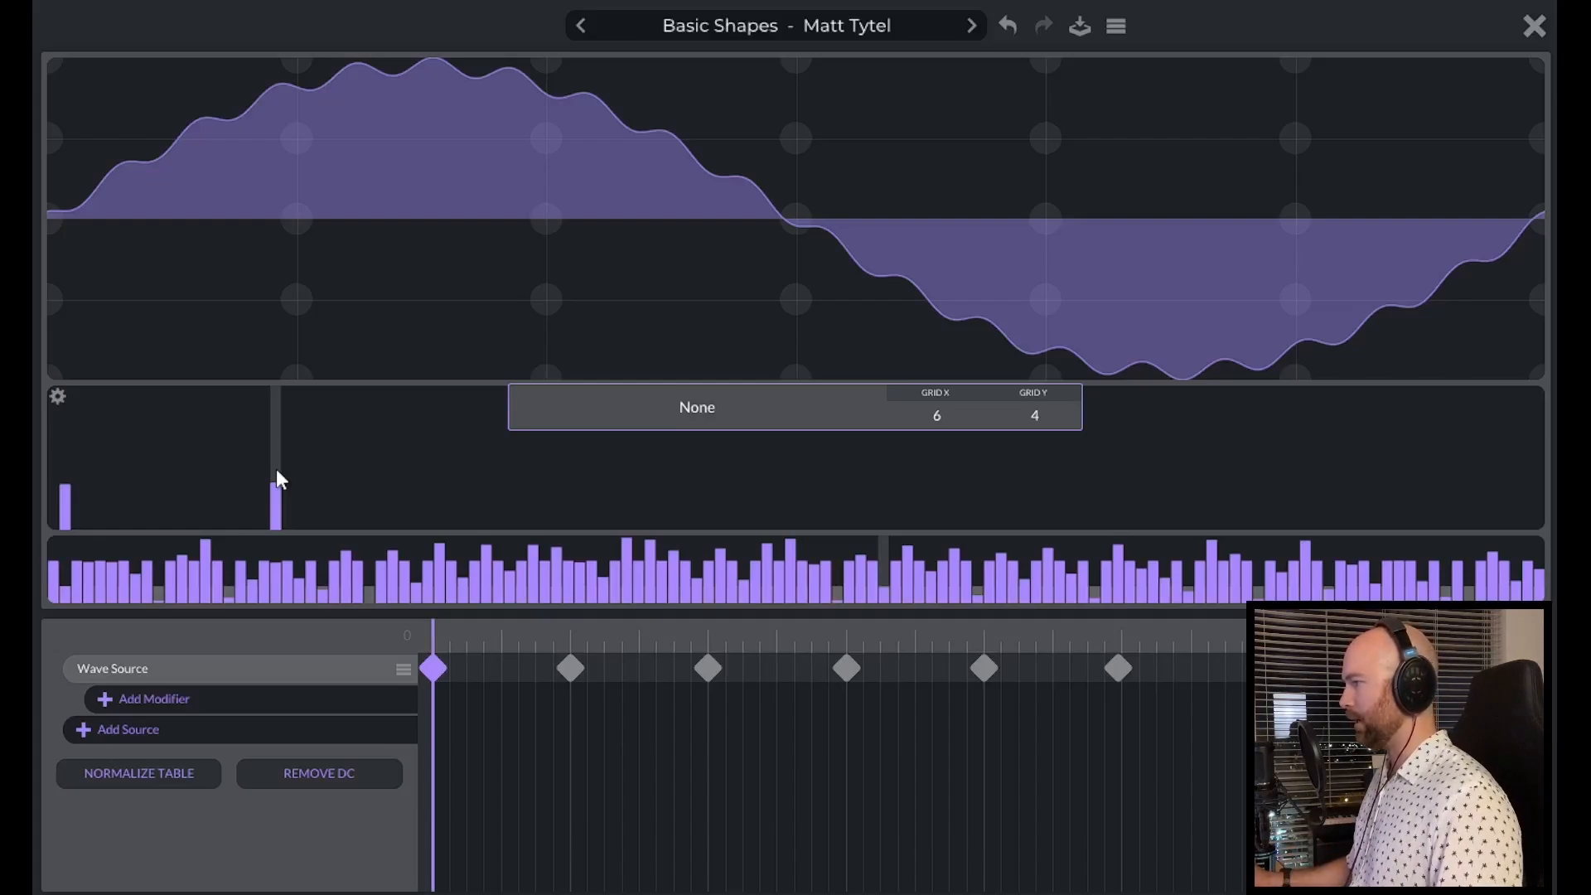
drag(277, 470, 286, 551)
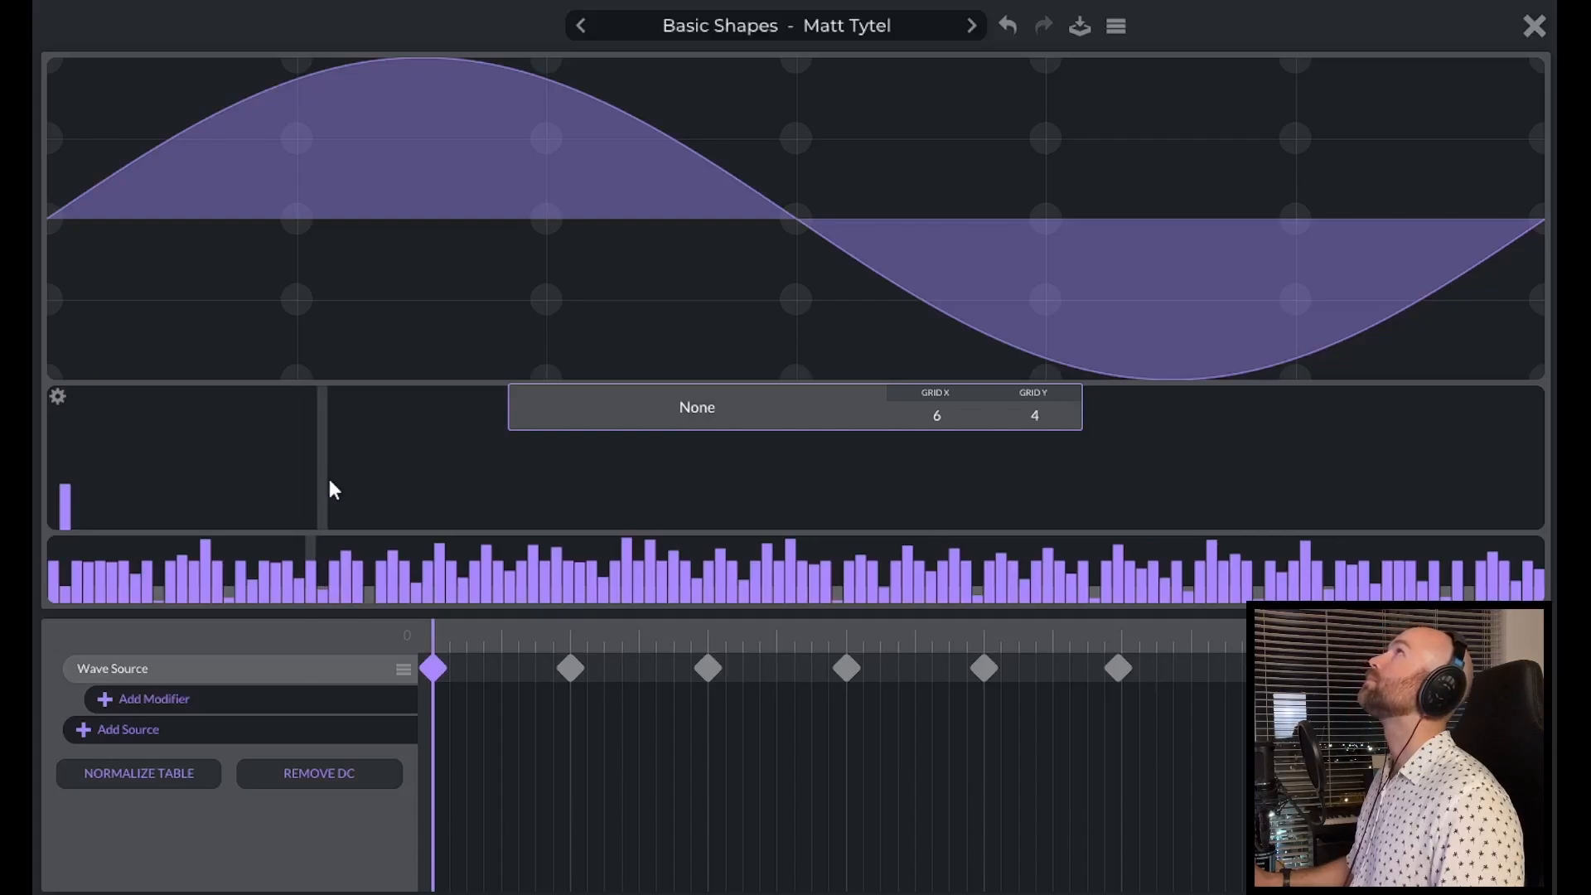
Add and remove a harmonic around the 16th on the sine keyframe, and do the same with one around the 53rd.
click(242, 497)
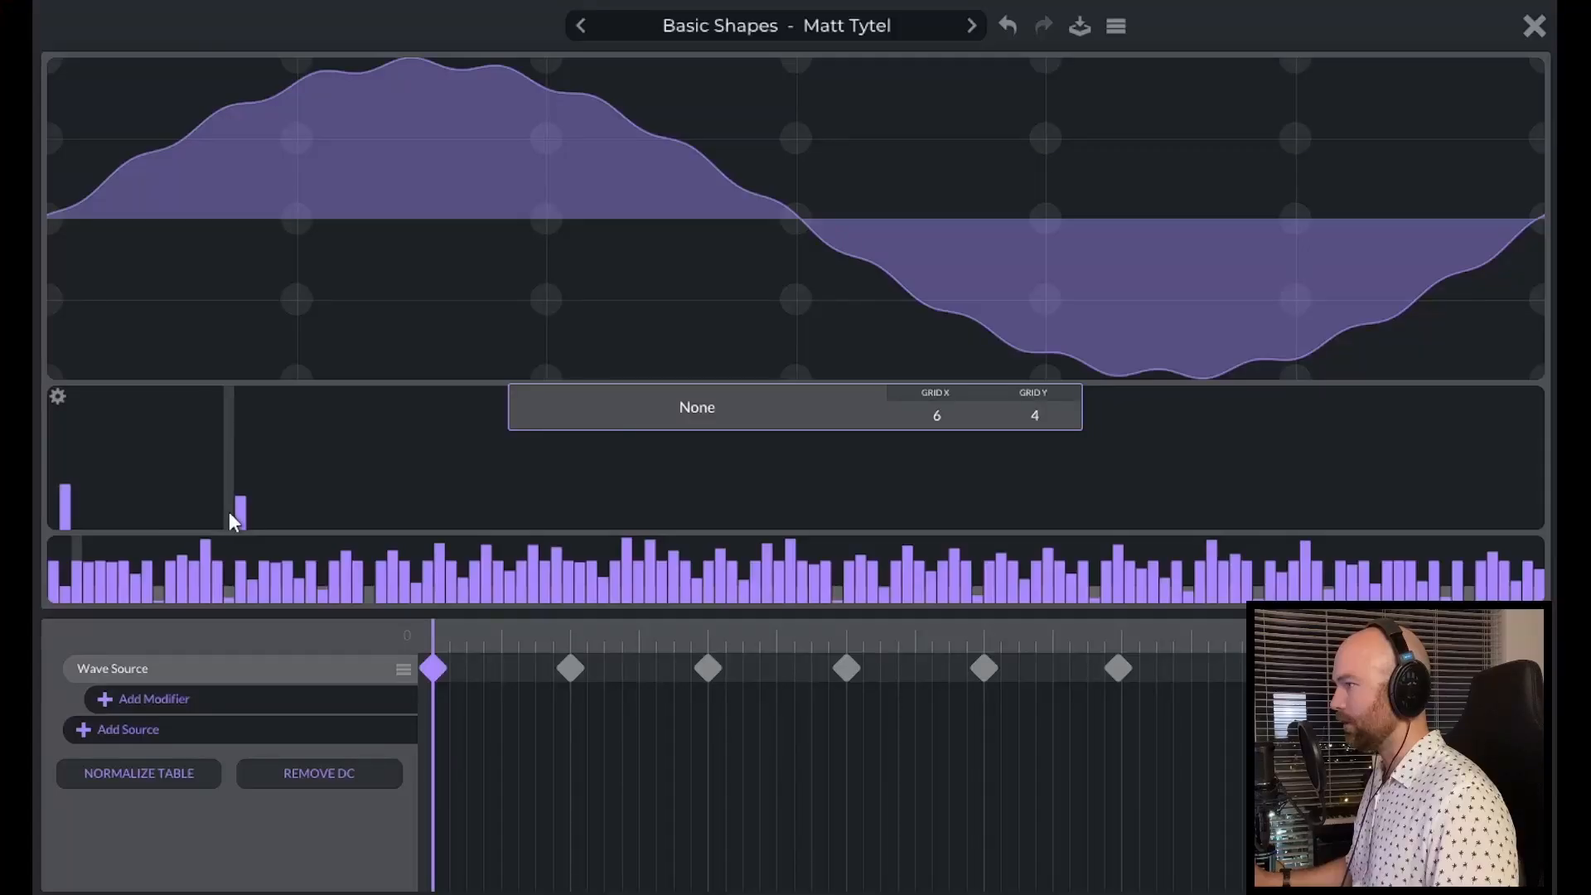
drag(244, 511, 242, 486)
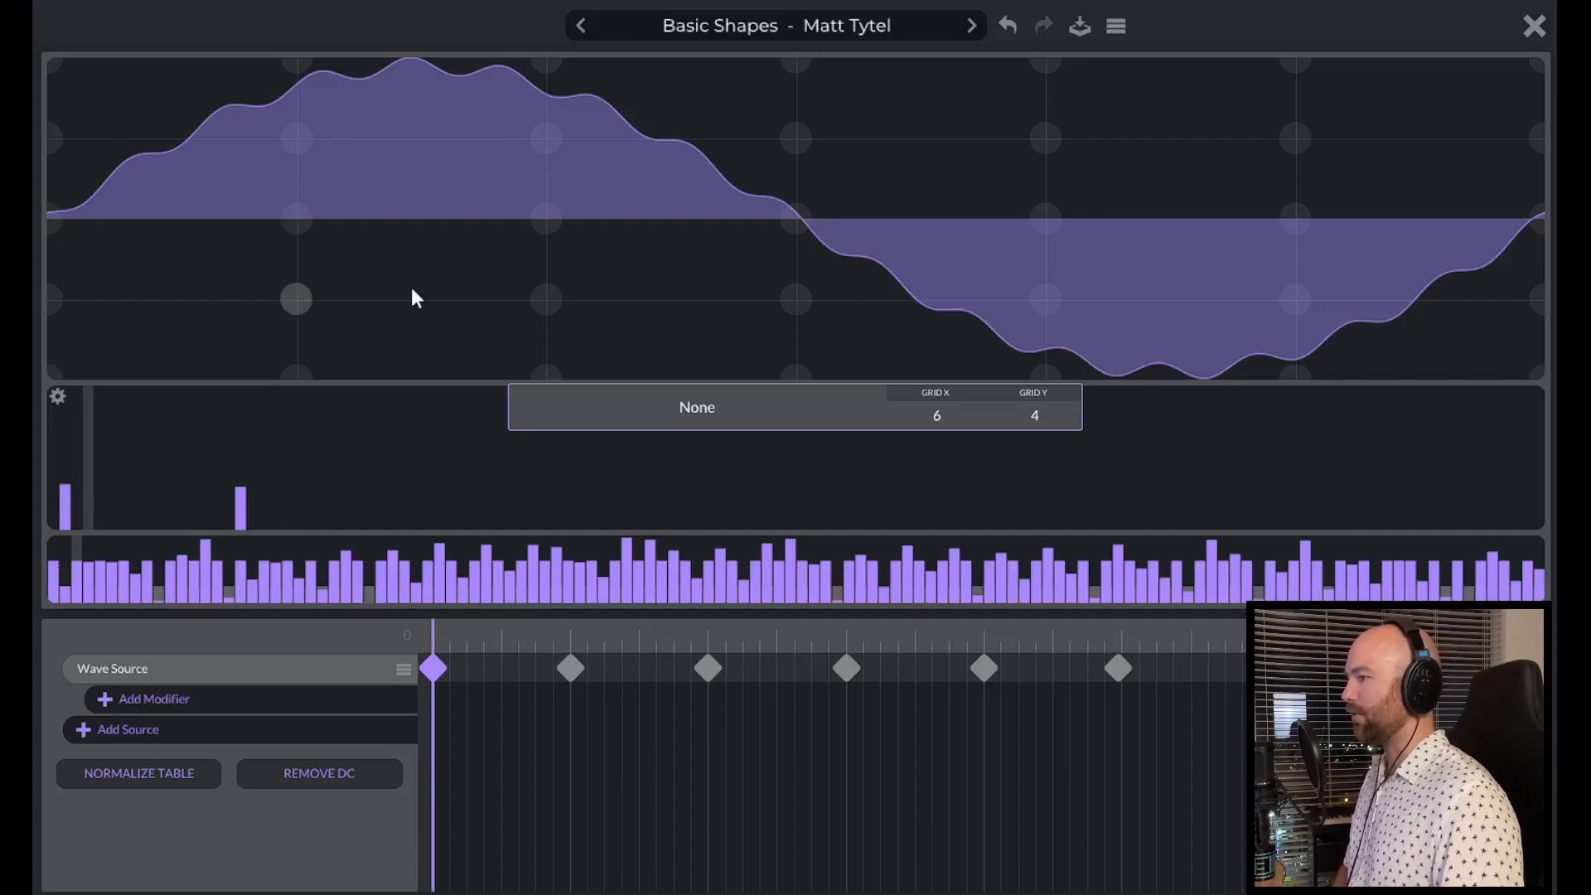
drag(238, 498, 246, 538)
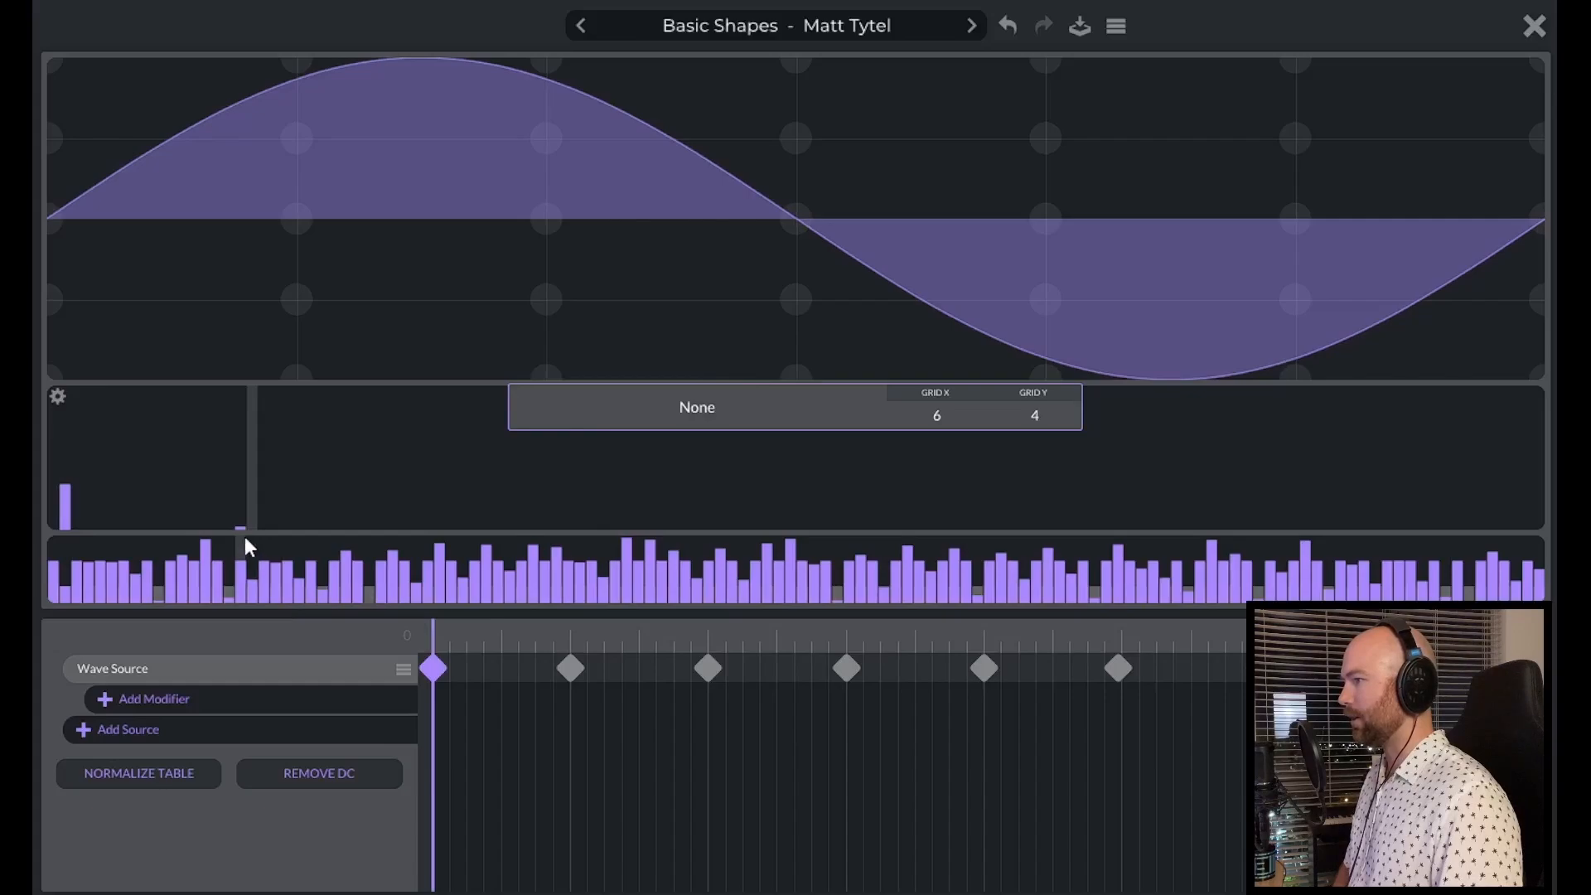
drag(673, 522, 678, 490)
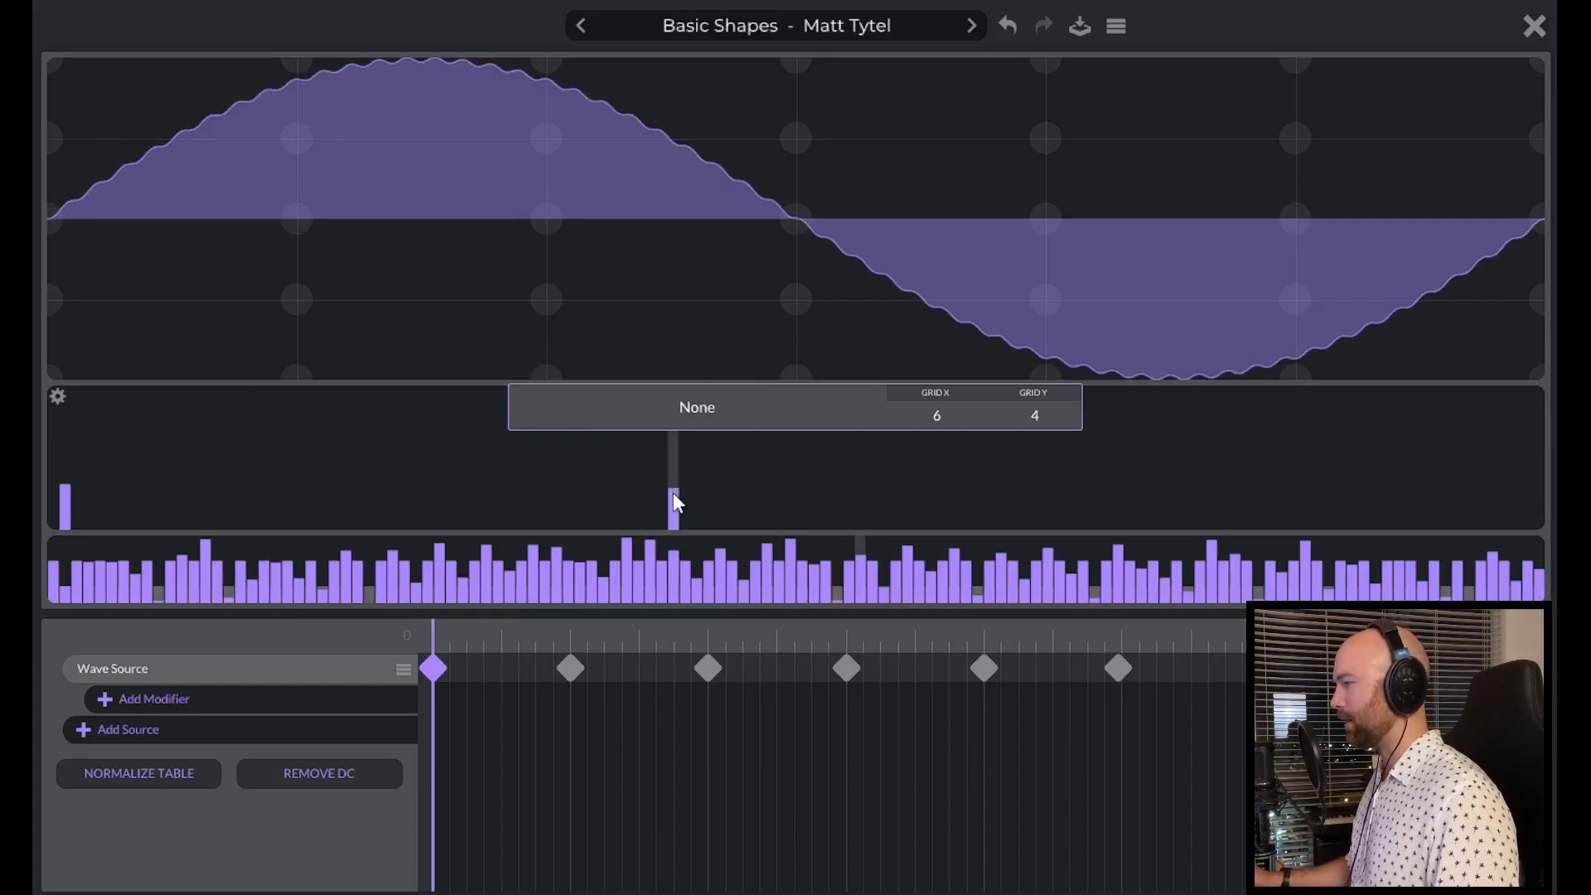
drag(673, 500, 676, 531)
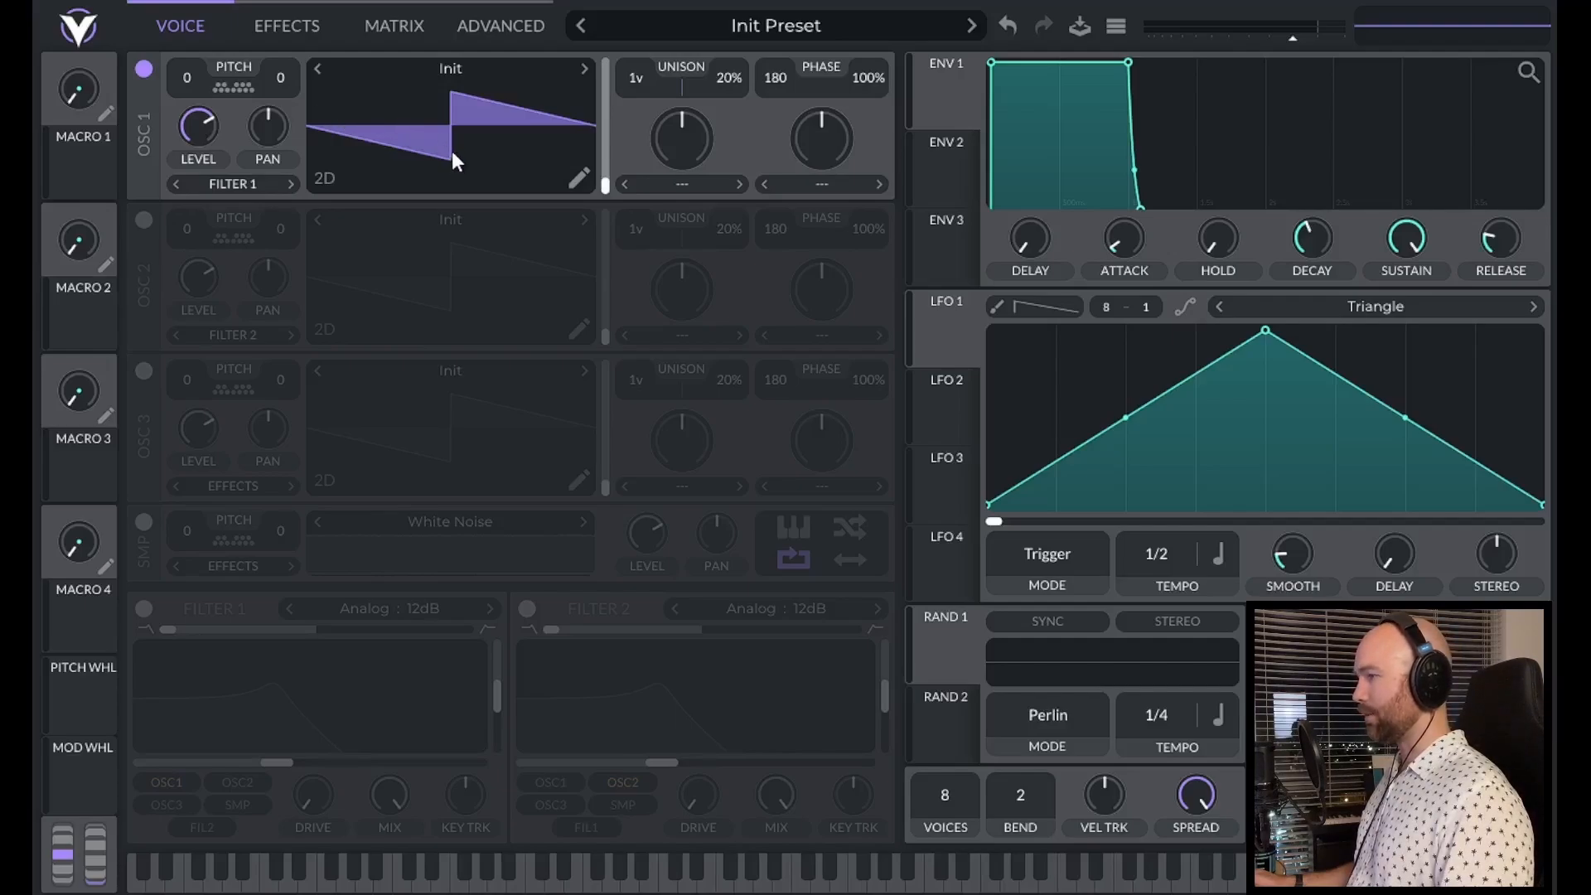
Enable oscillator 2 and apply a Low Pass spectral morph to oscillator 1 with its amount set to 30.
click(144, 220)
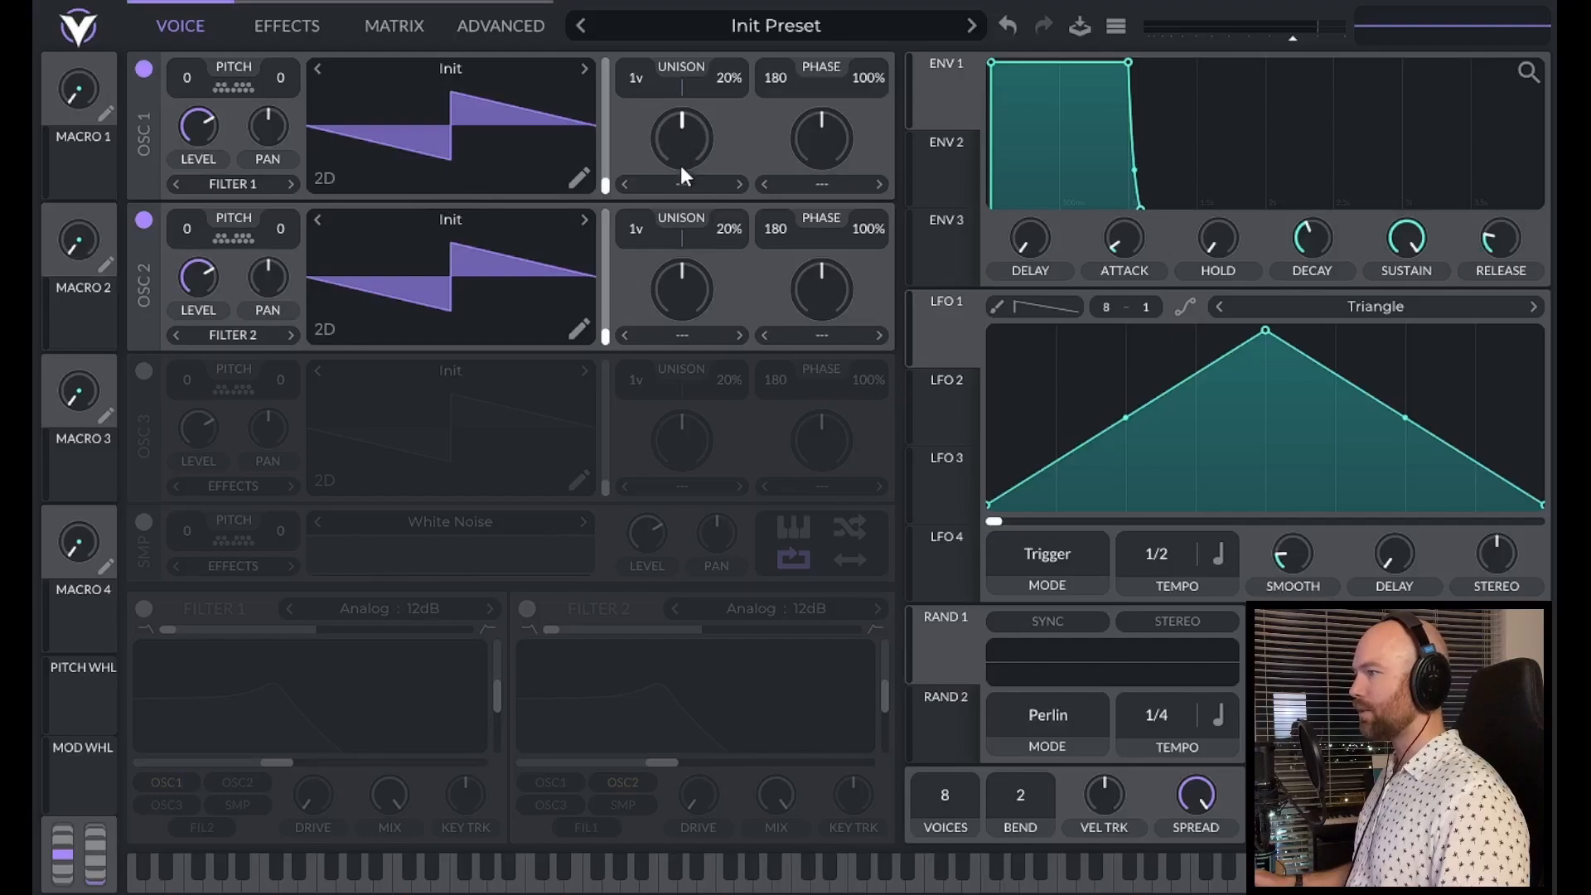
click(682, 186)
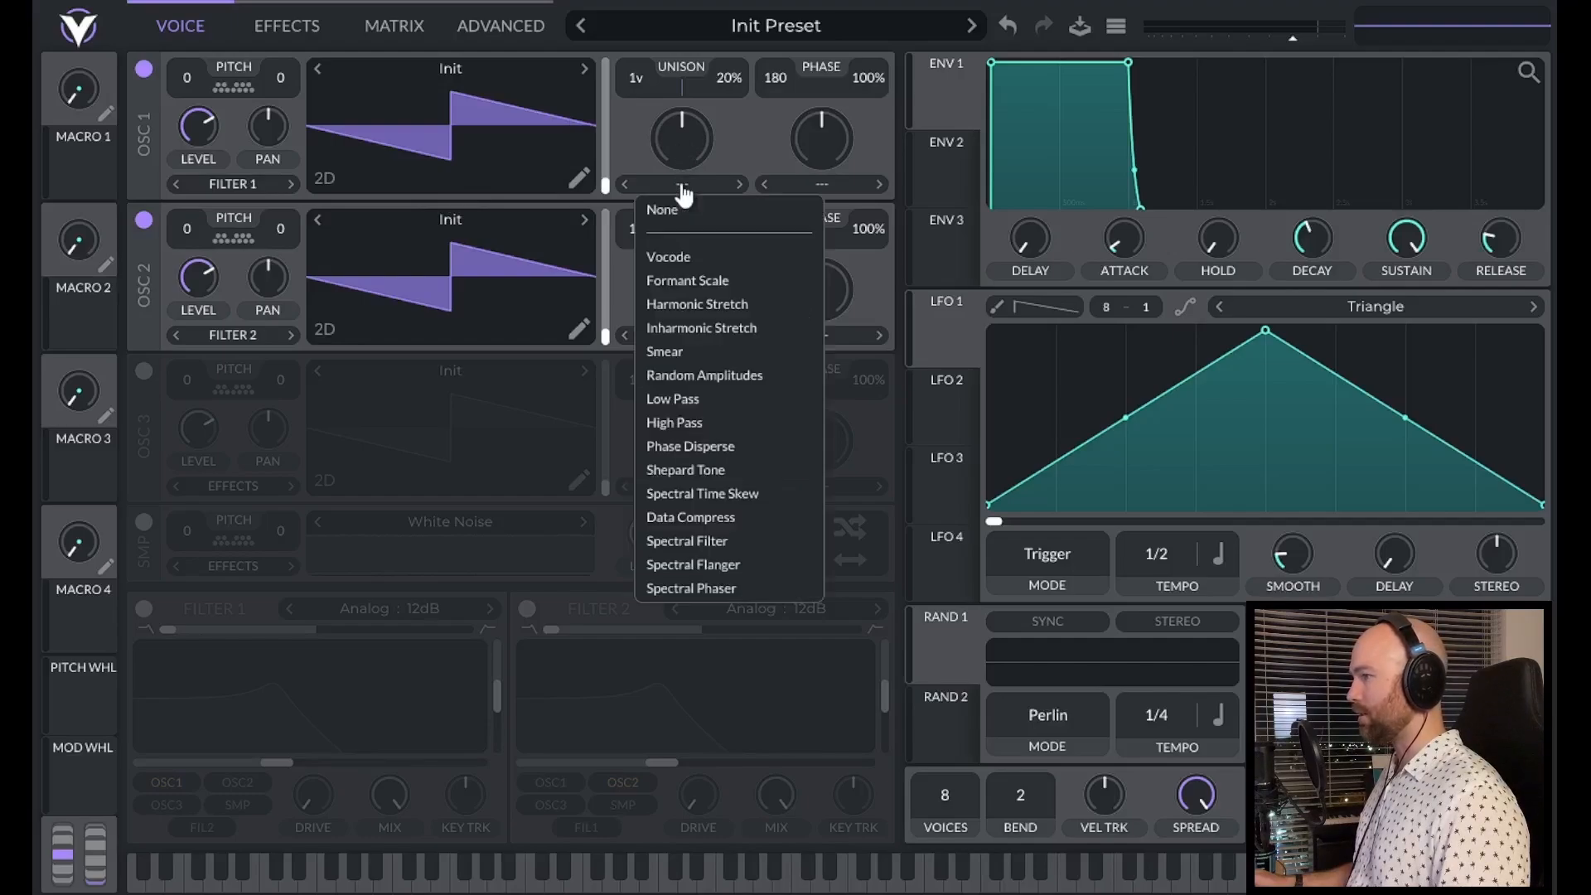
click(693, 399)
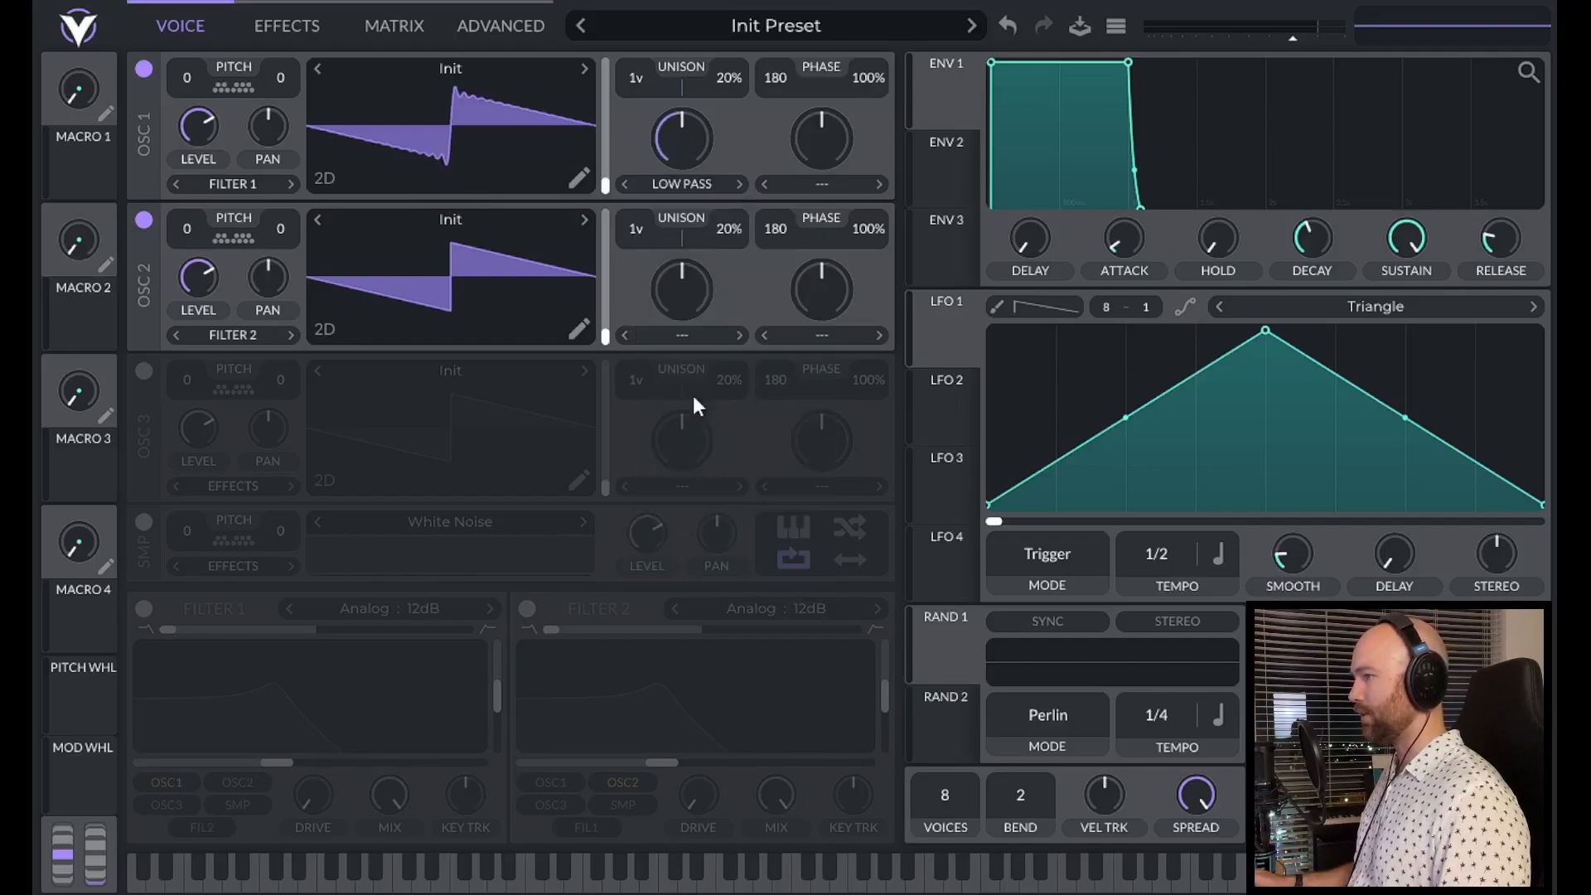
right_click(677, 141)
click(700, 180)
text(30)
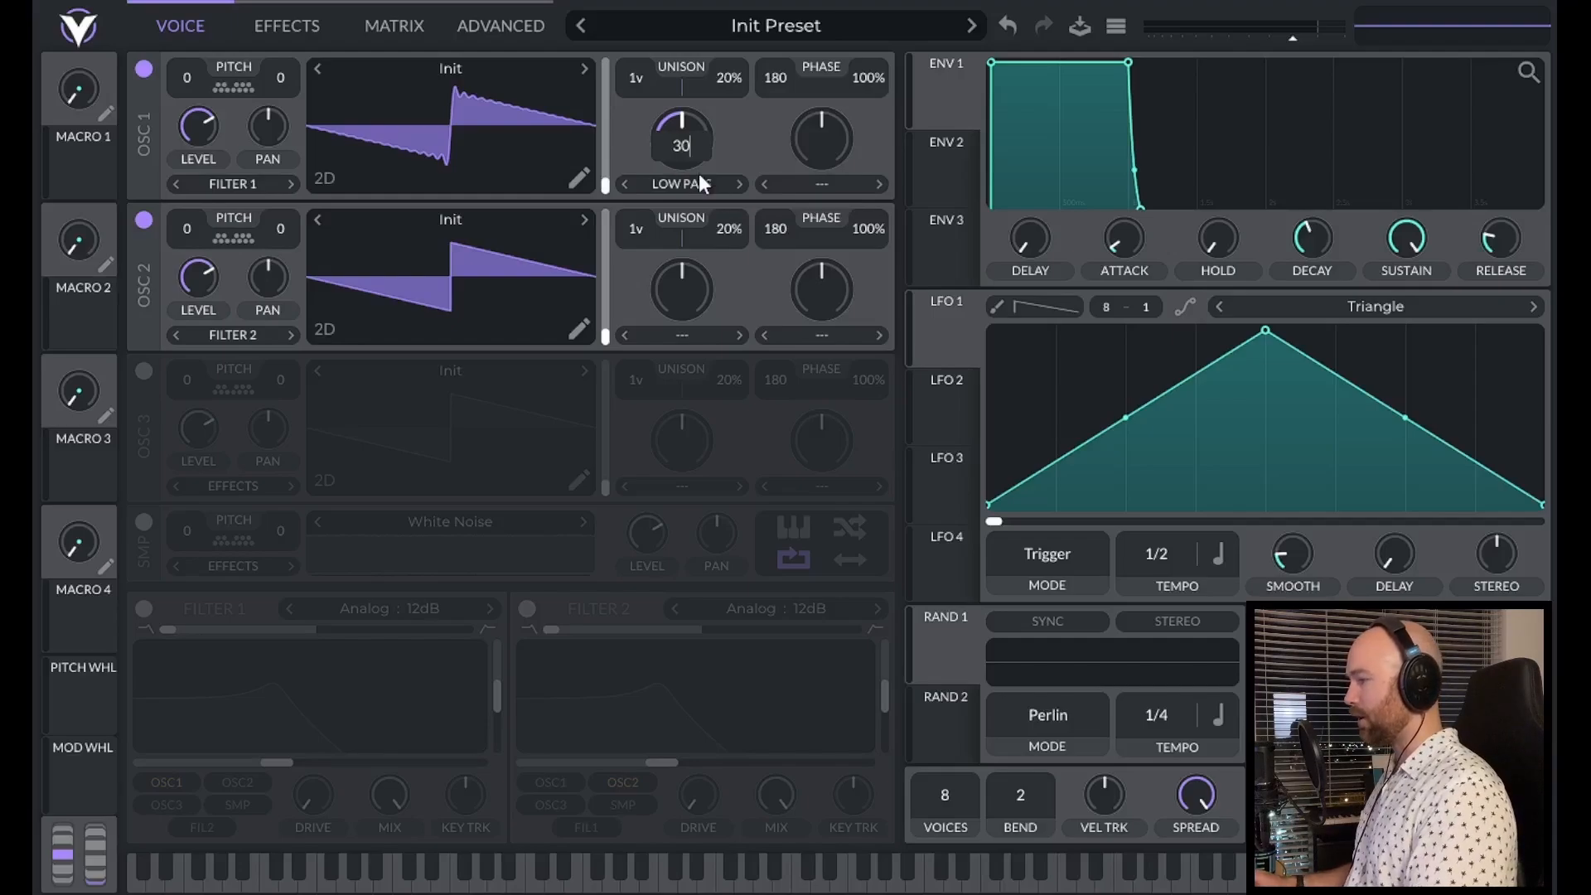
key(Return)
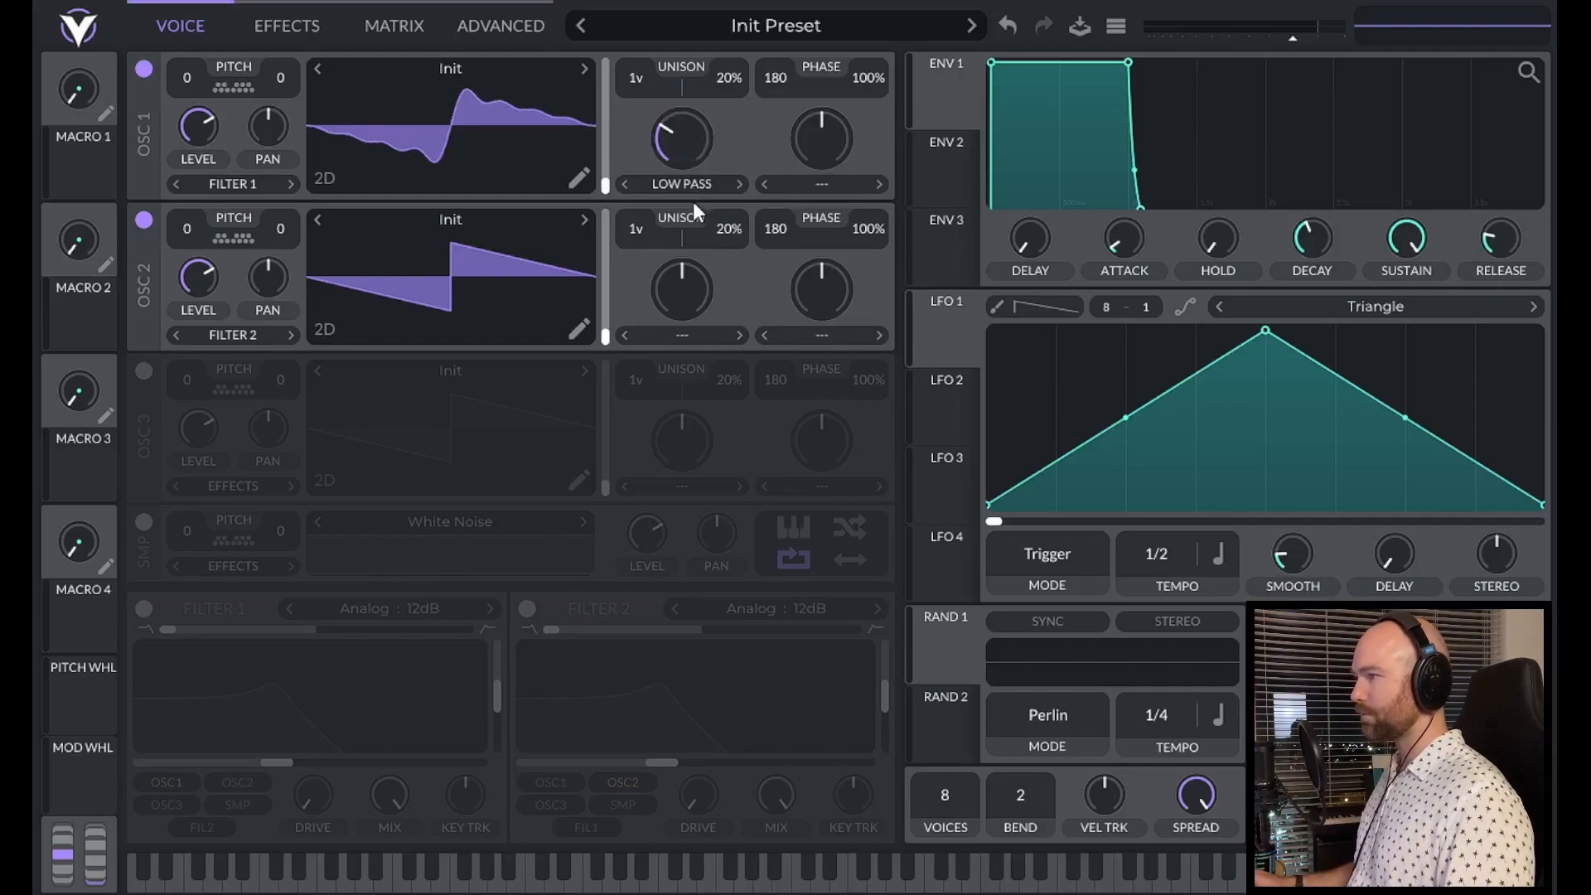
Switch oscillator 2 off and on, and load the factory Harmonic Series wavetable into it.
click(144, 220)
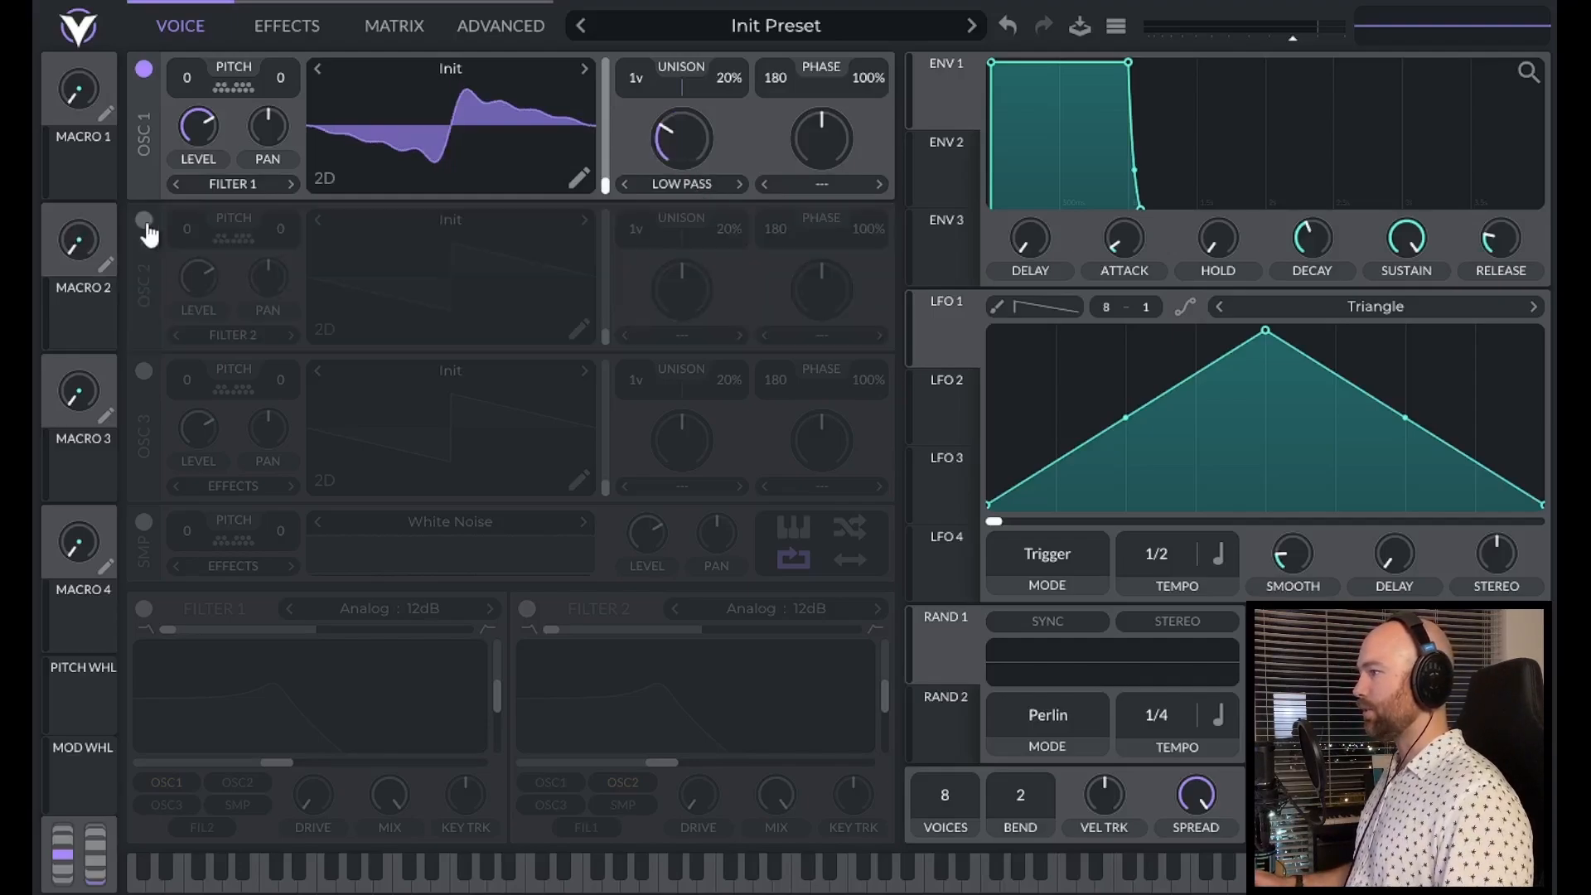
click(143, 221)
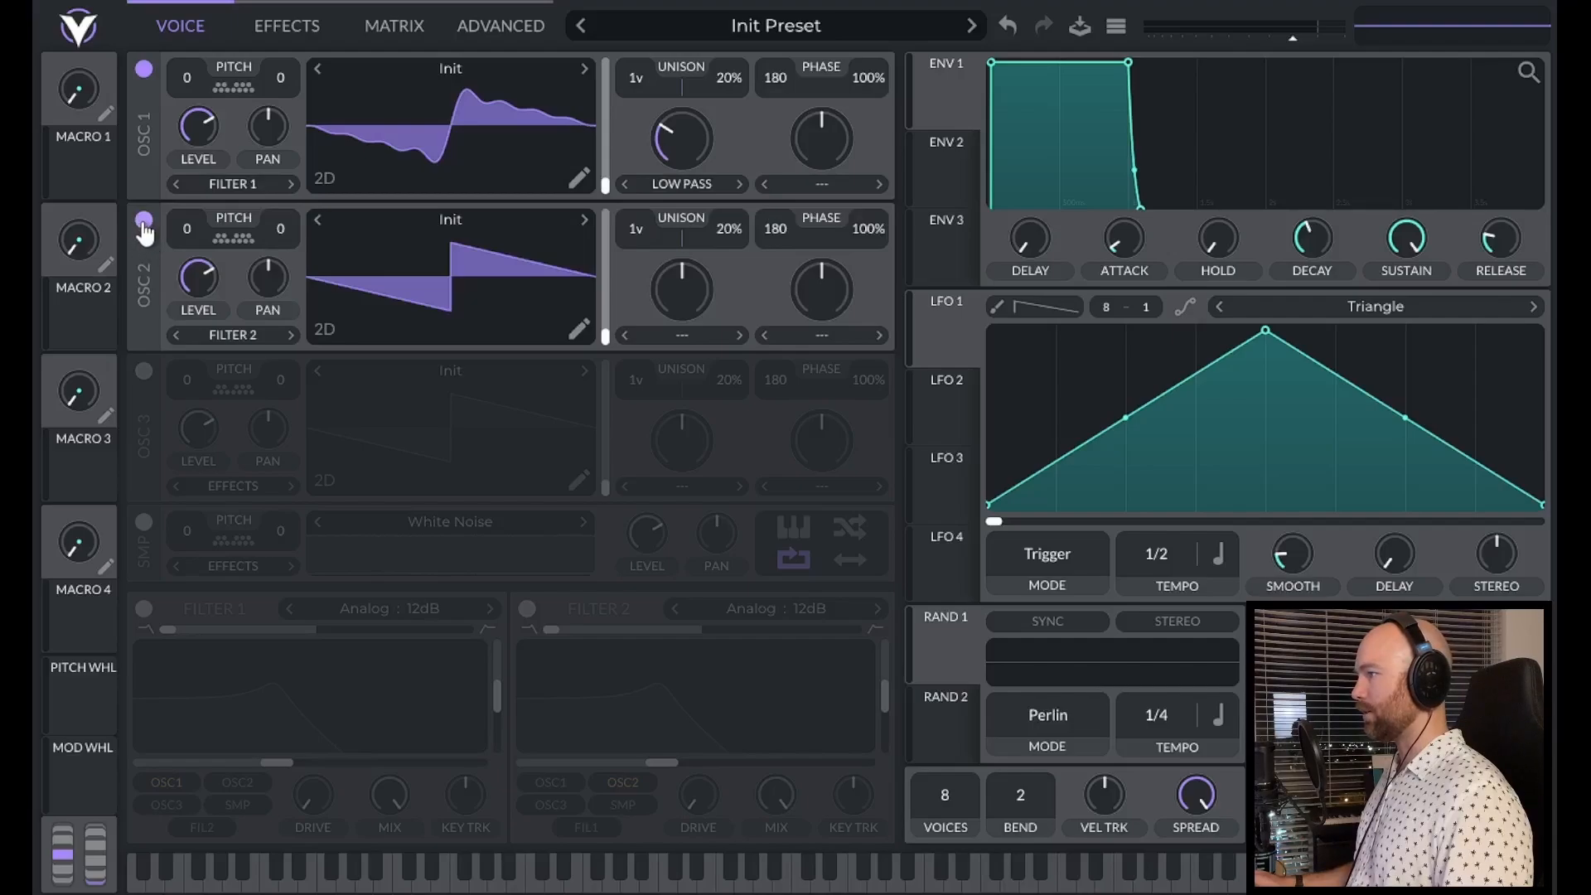
click(451, 216)
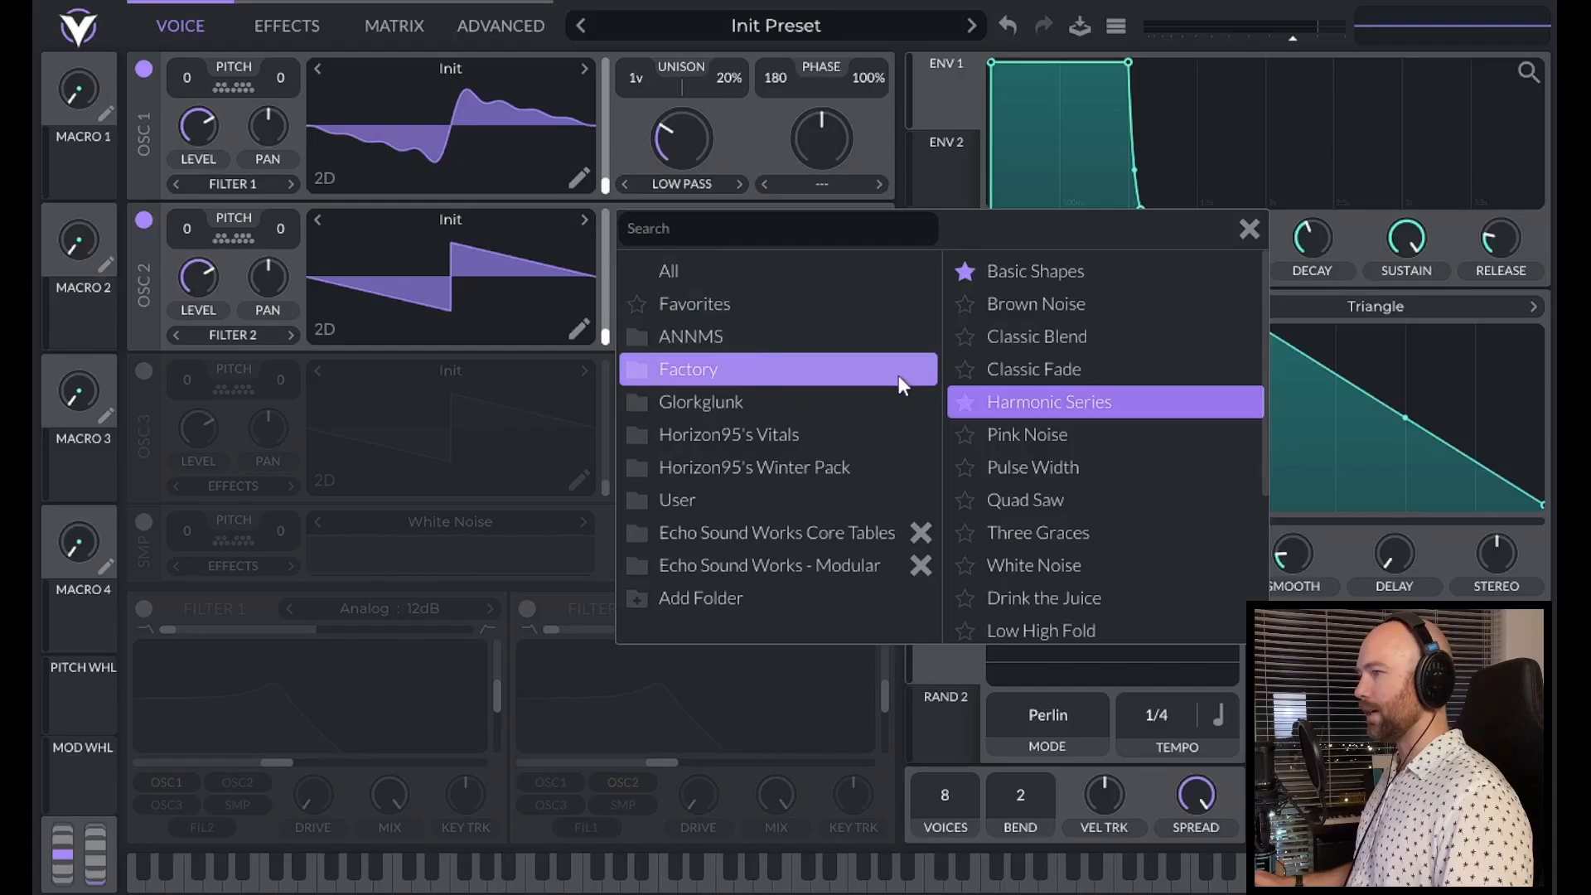
click(1084, 399)
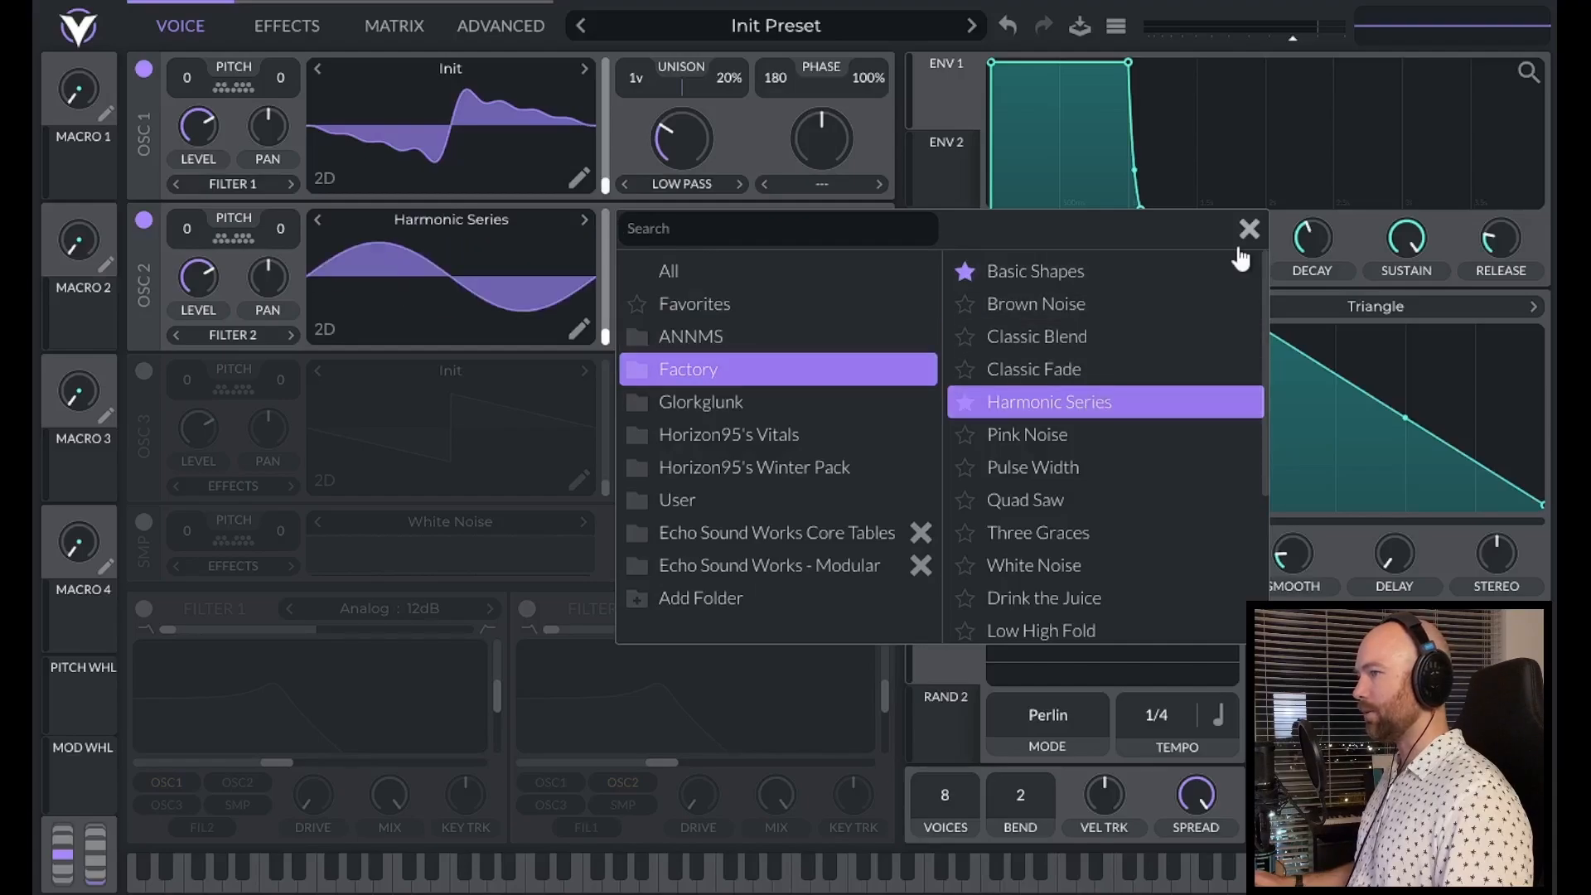
click(1261, 235)
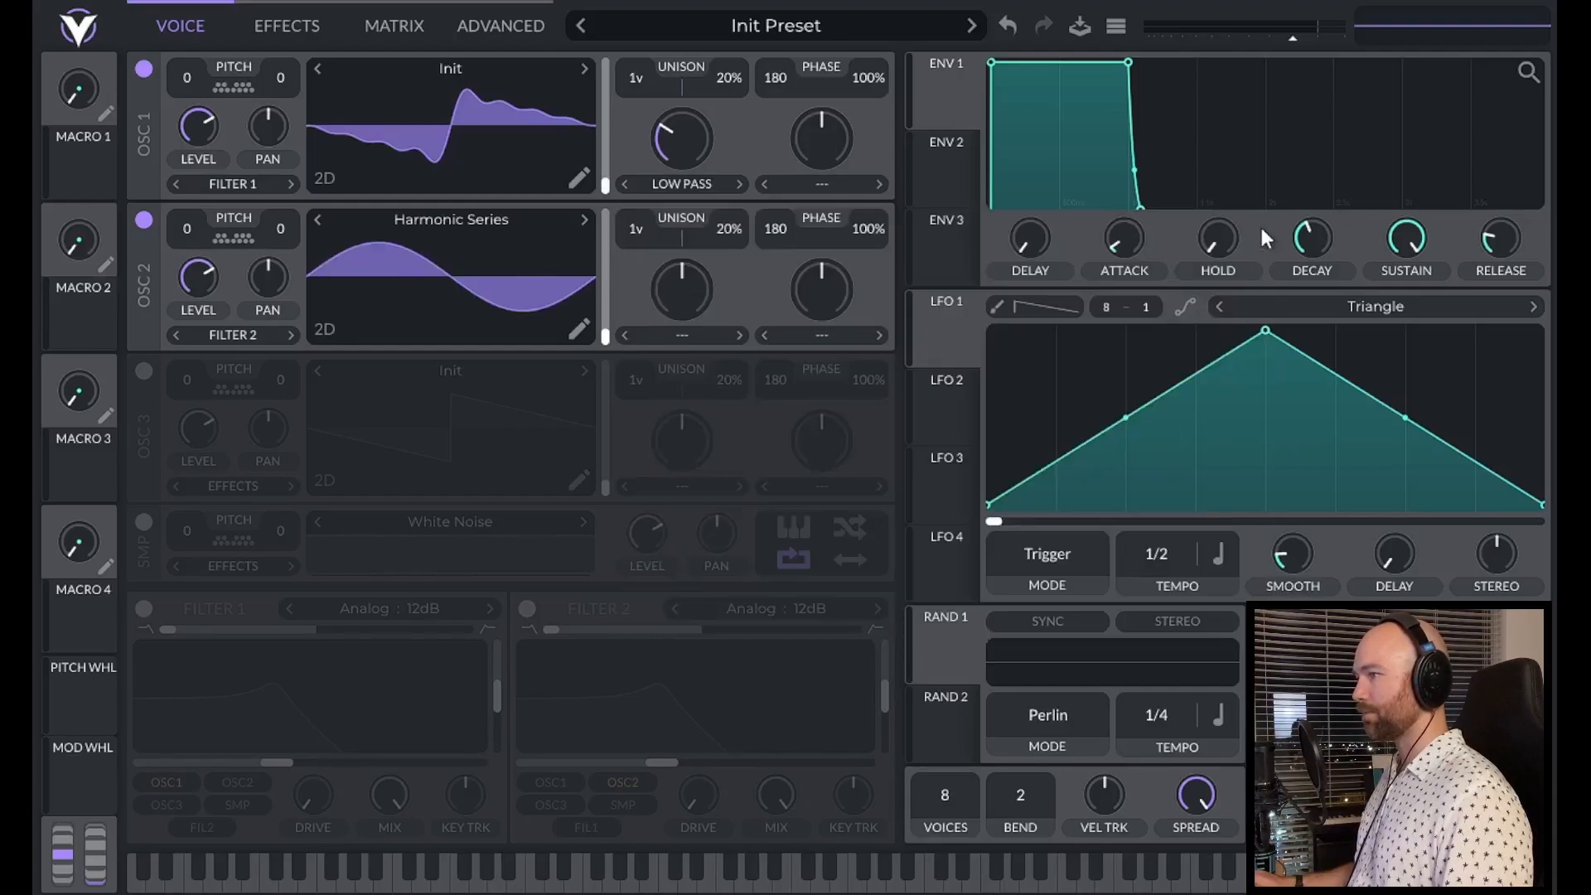
Set the blend mode of oscillator 2's Harmonic Series wavetable to None and close the wavetable editor.
click(577, 330)
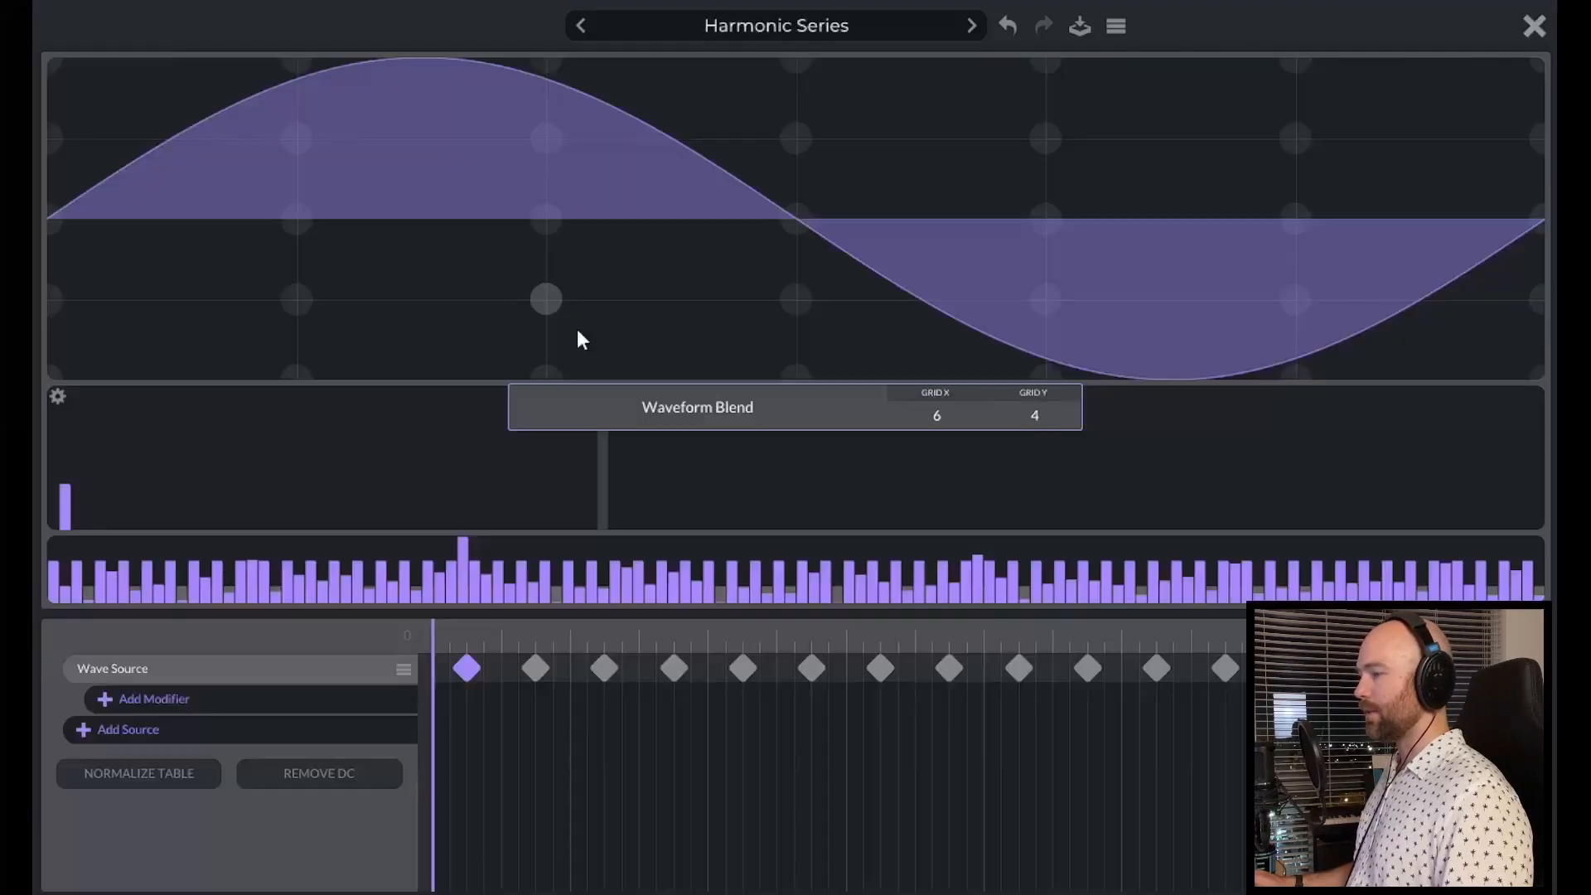
click(685, 409)
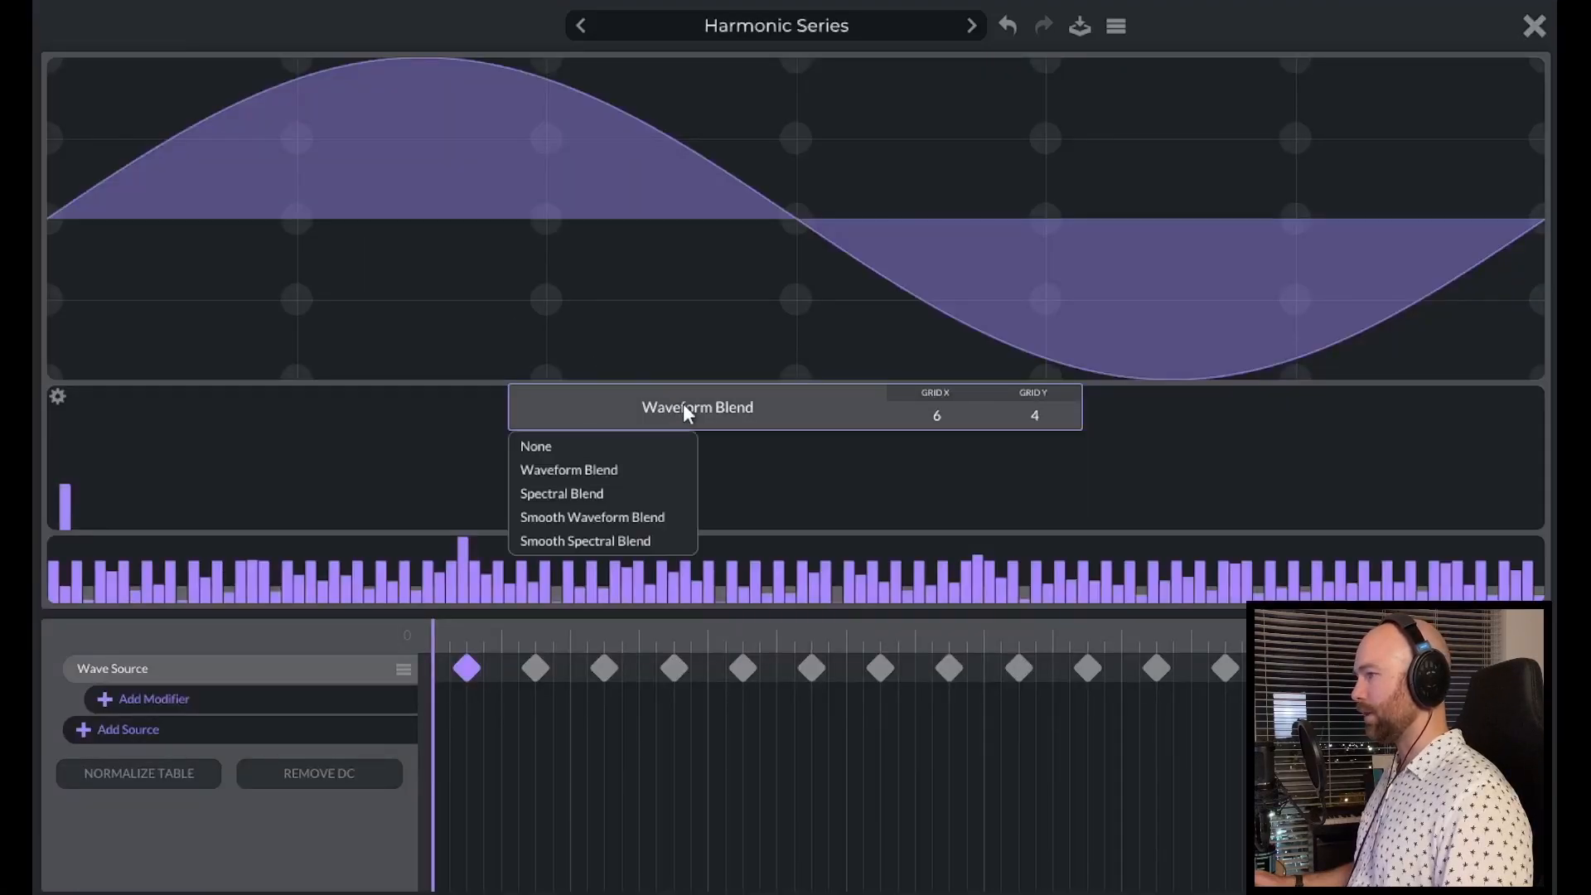
click(600, 452)
click(1532, 30)
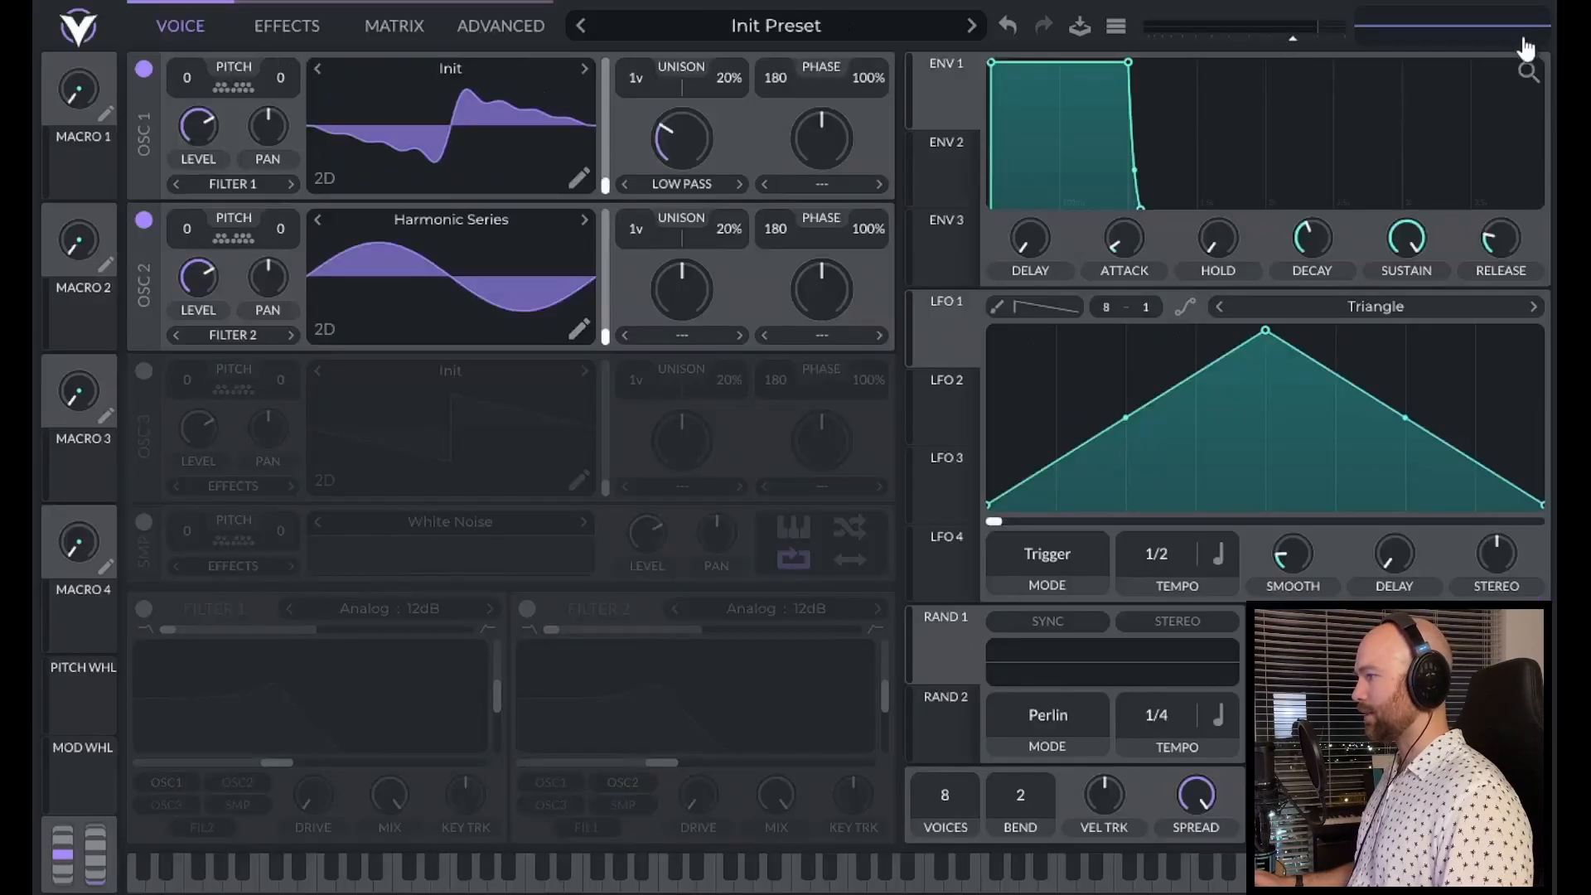
Move oscillator 2's wavetable position to the eighth-harmonic frame, switching the oscillator off and on to compare the sound.
mouse_move(608, 333)
mouse_down()
mouse_move(610, 276)
mouse_move(611, 362)
mouse_up()
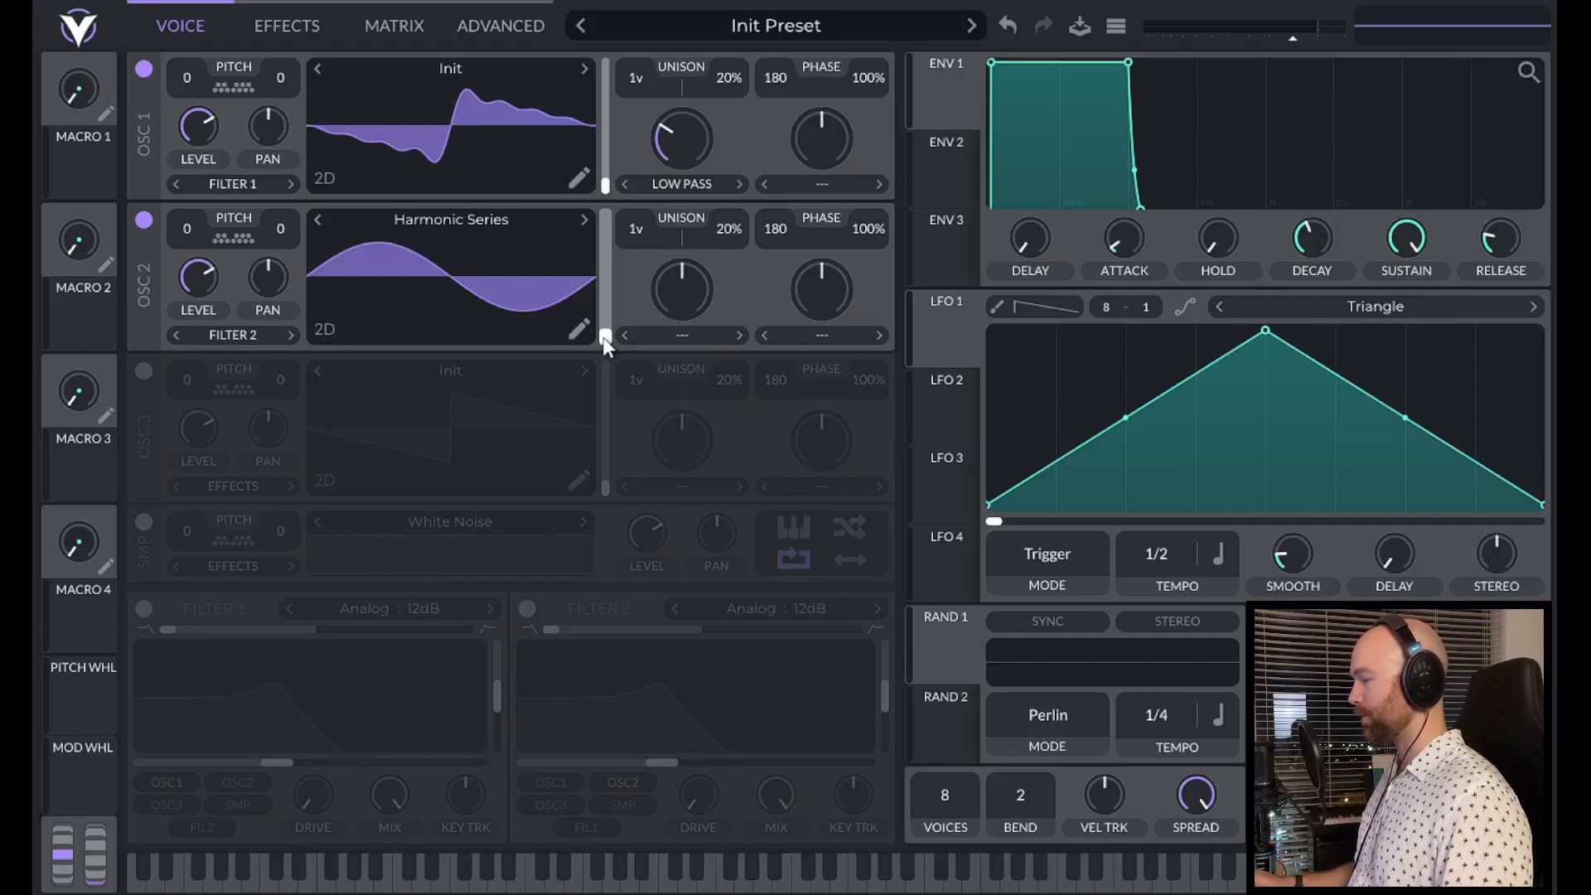
click(142, 221)
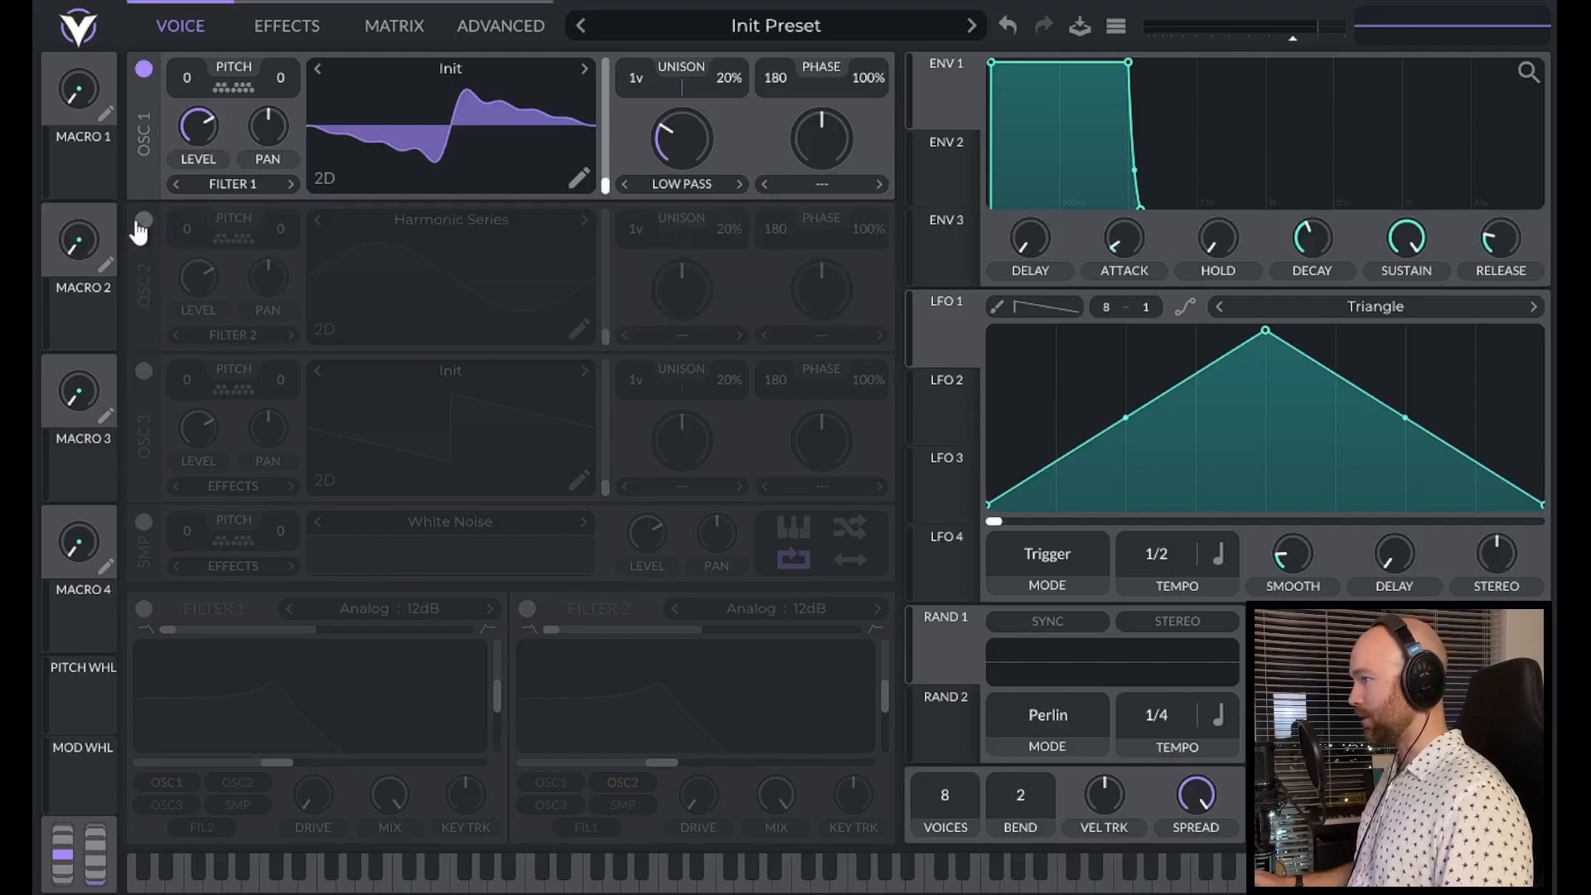
click(142, 221)
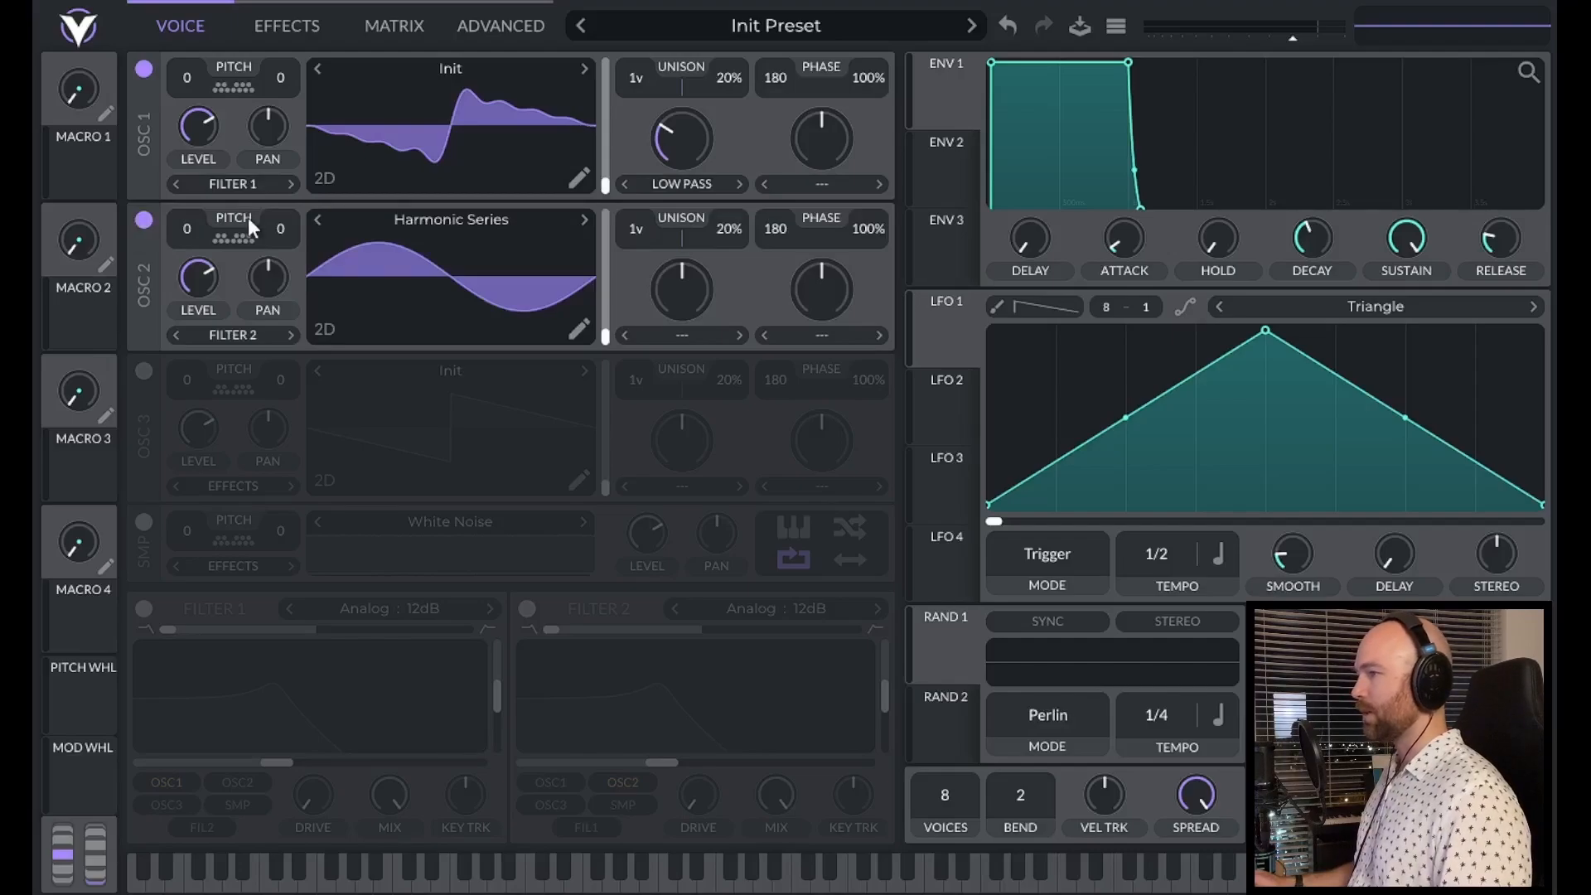
mouse_move(605, 336)
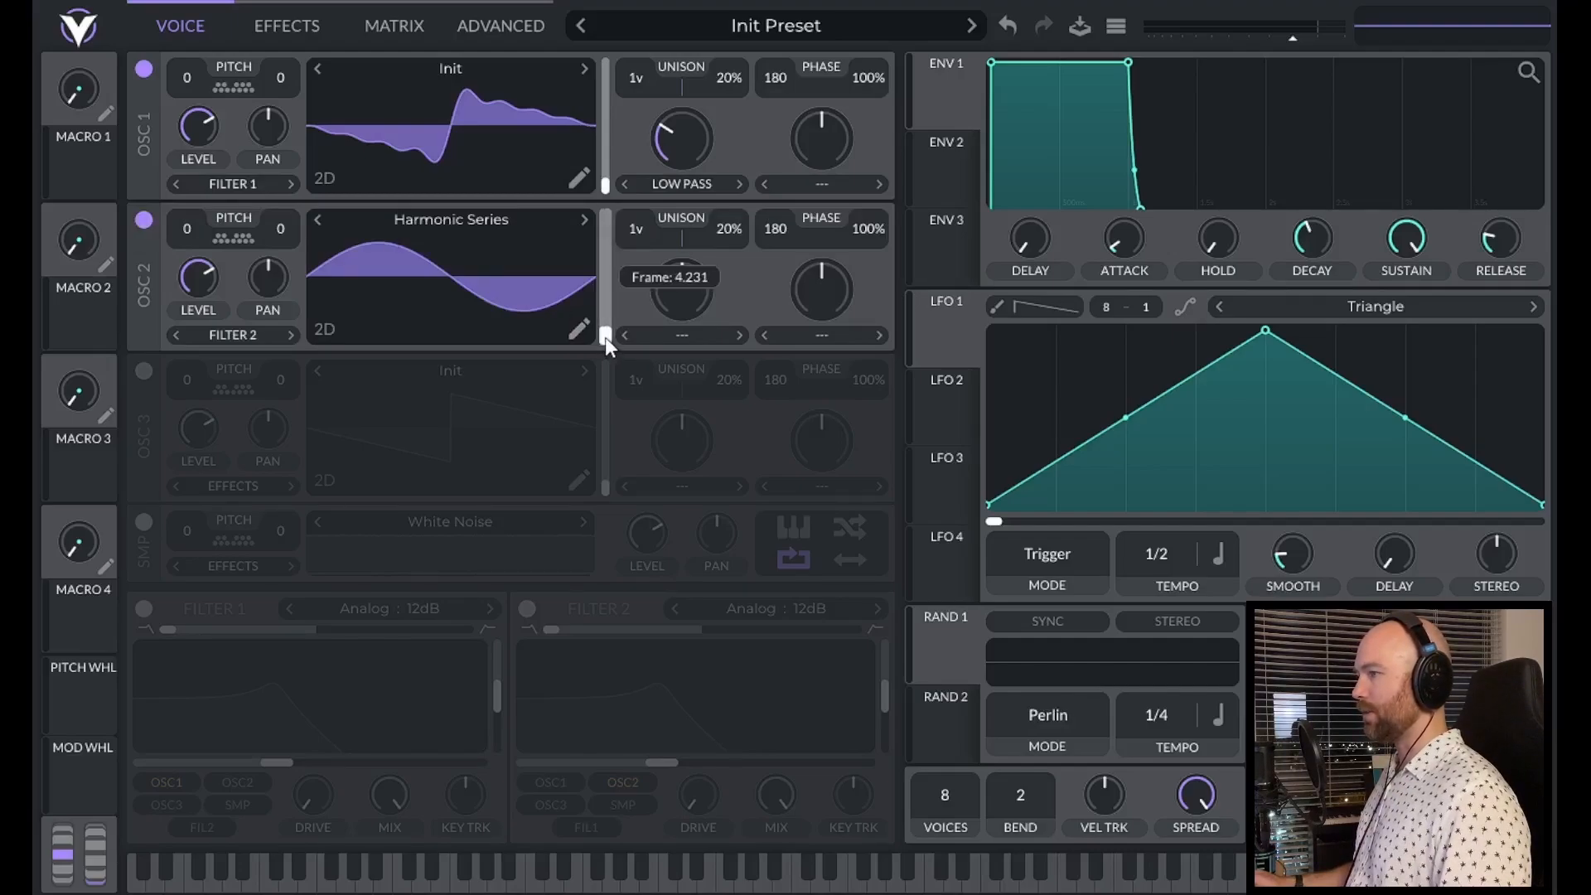
drag(605, 337, 604, 282)
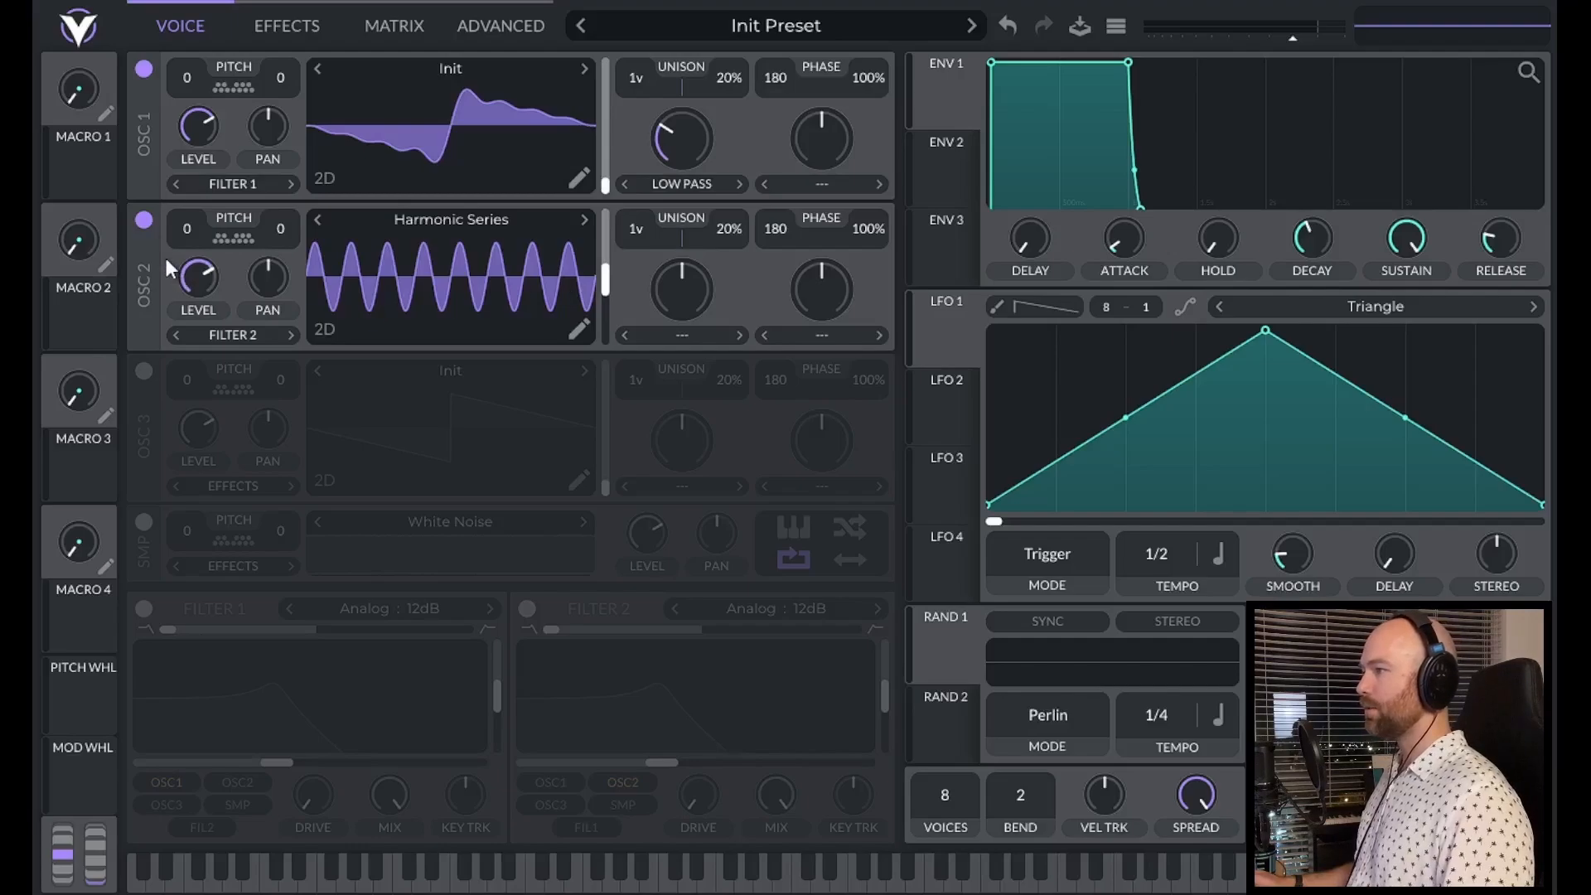
click(144, 221)
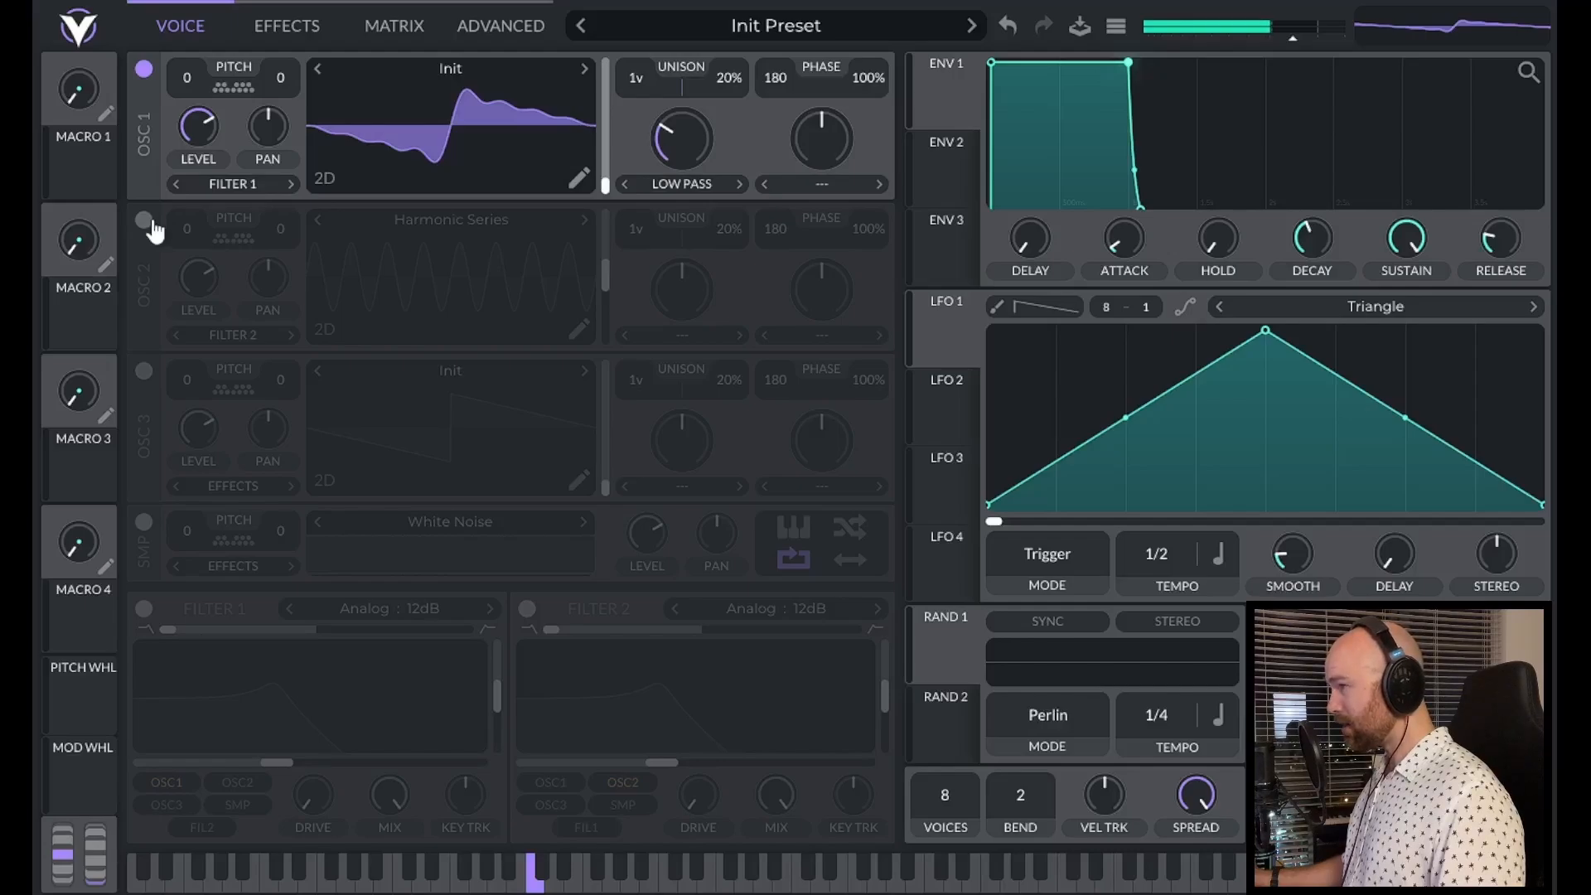
click(144, 221)
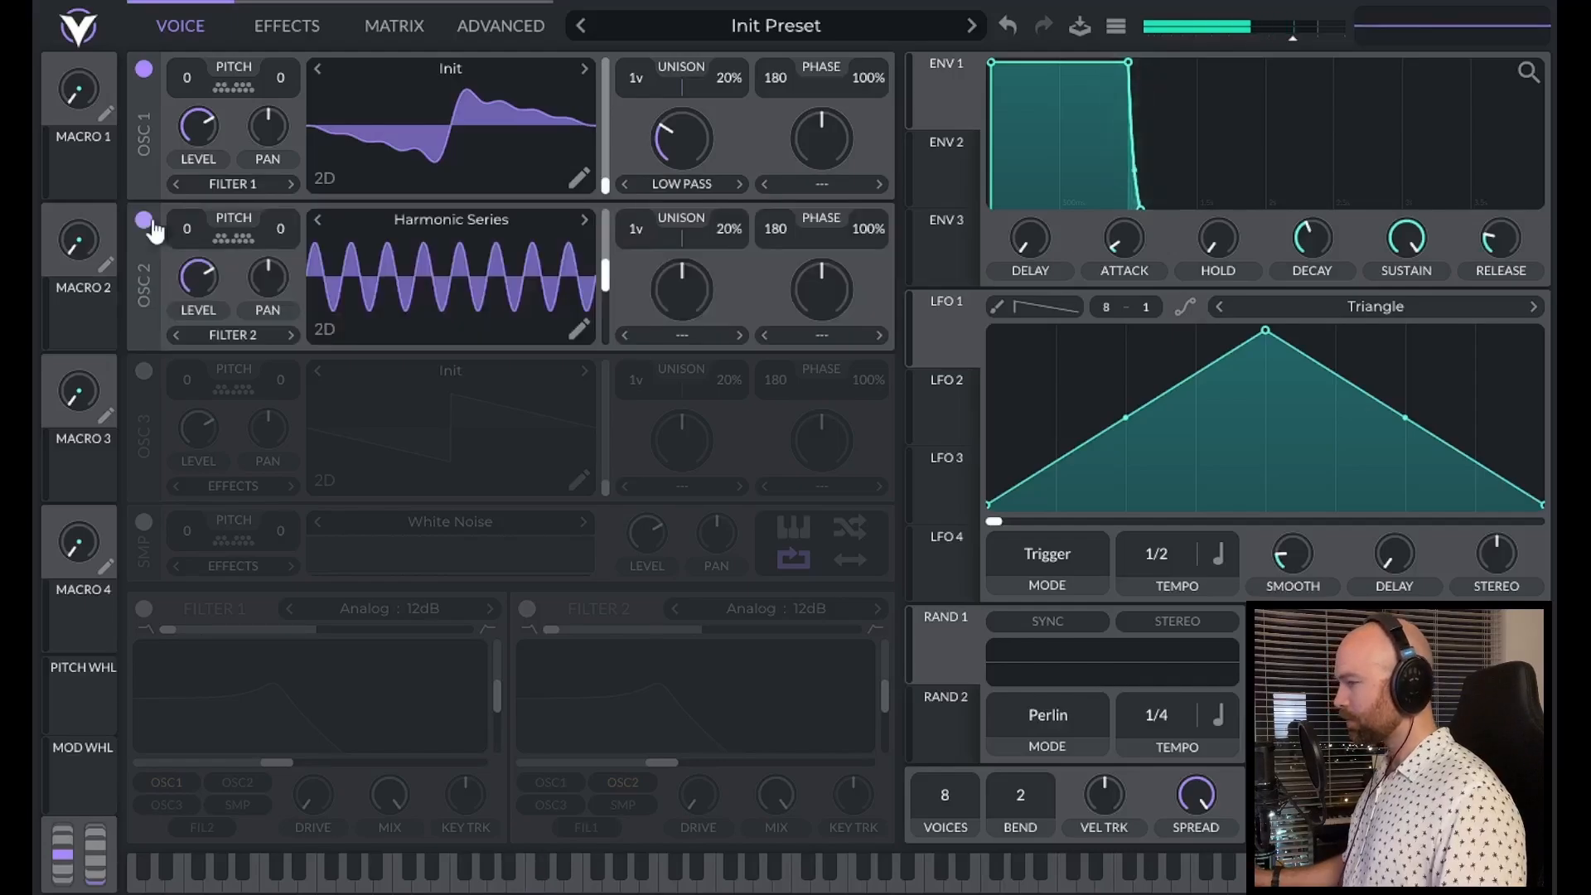